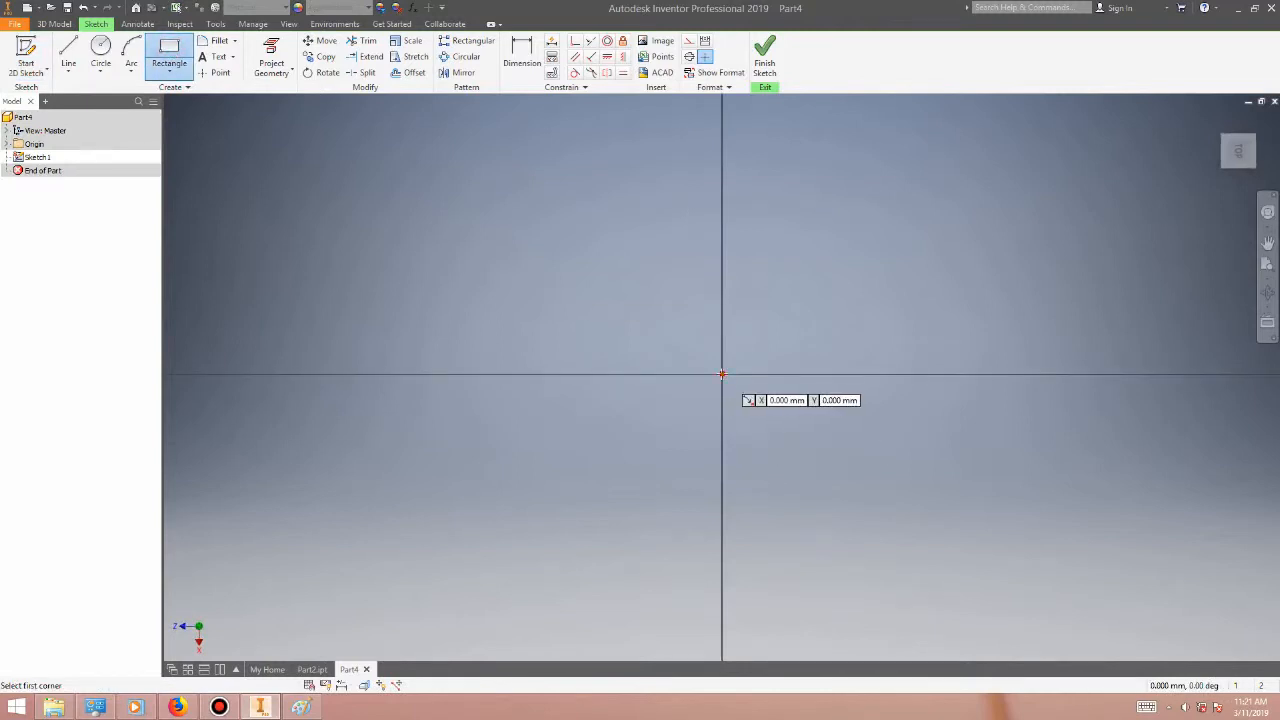
# - Draw a rectangle centred on the sketch origin, 102 mm wide and 70 mm high
pyautogui.click(722, 374)
pyautogui.press('Escape')
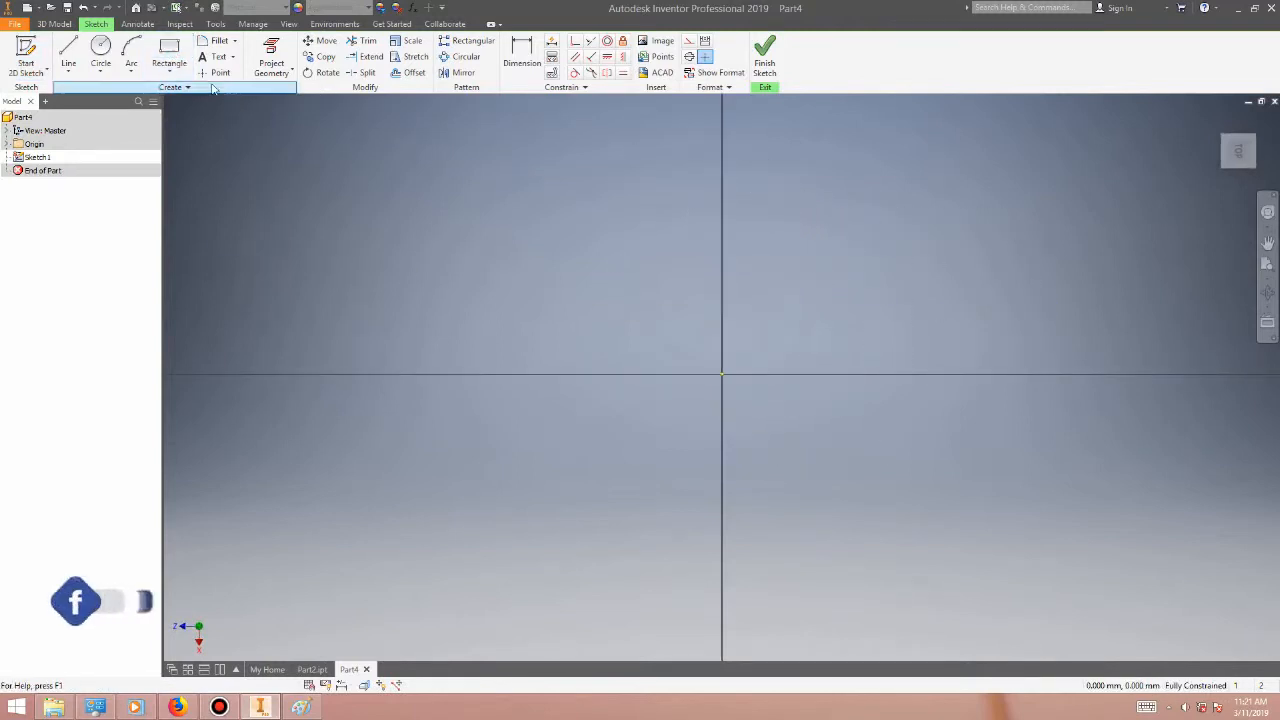
pyautogui.click(169, 70)
pyautogui.click(148, 155)
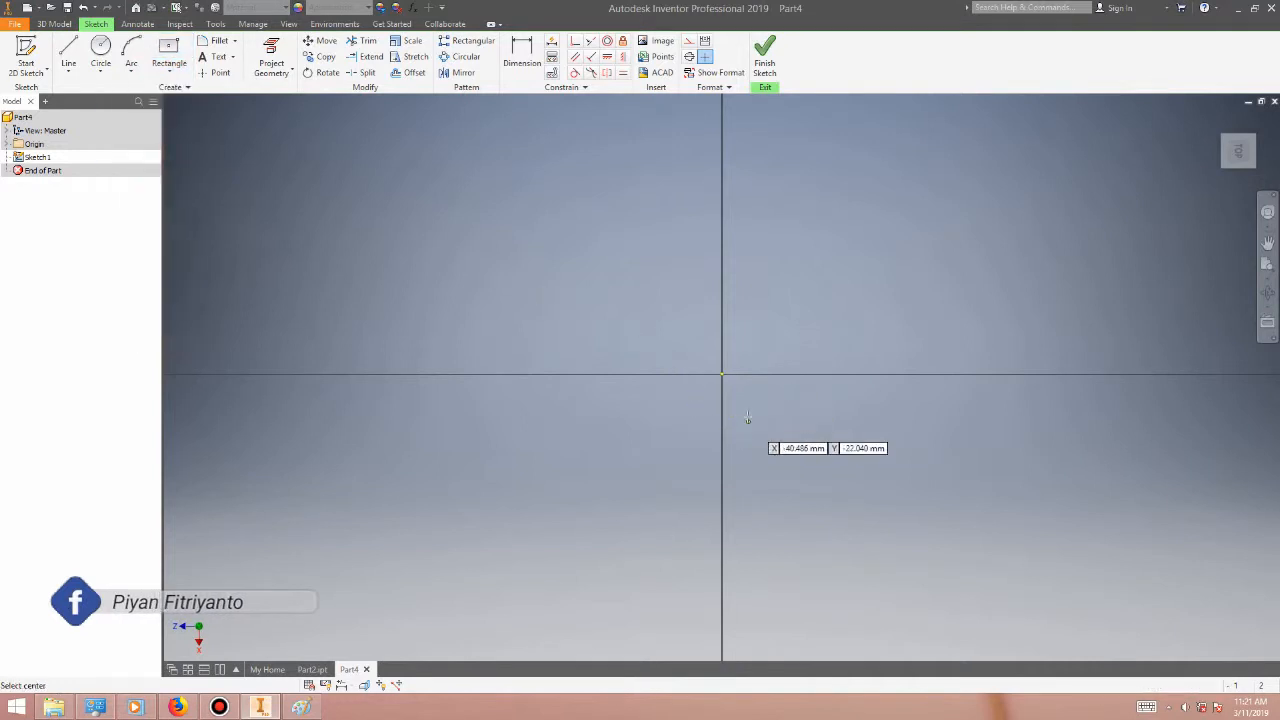
pyautogui.click(722, 374)
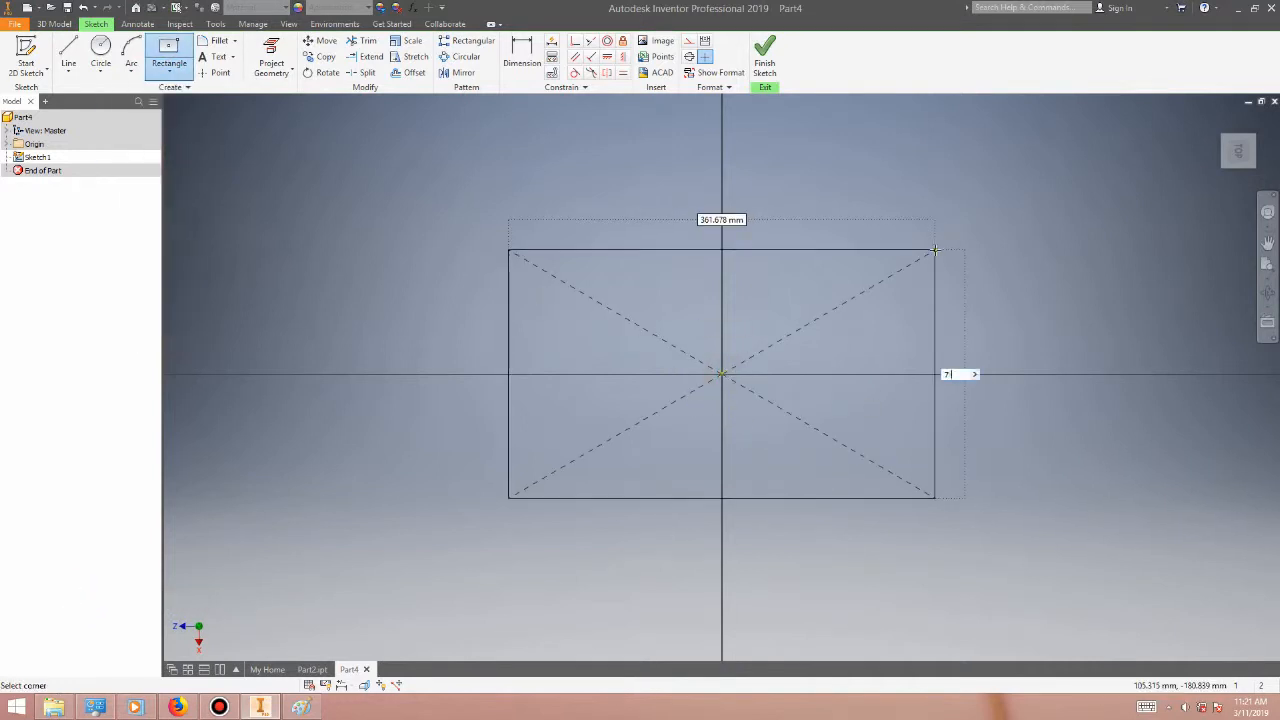
pyautogui.write('70')
pyautogui.press('Tab')
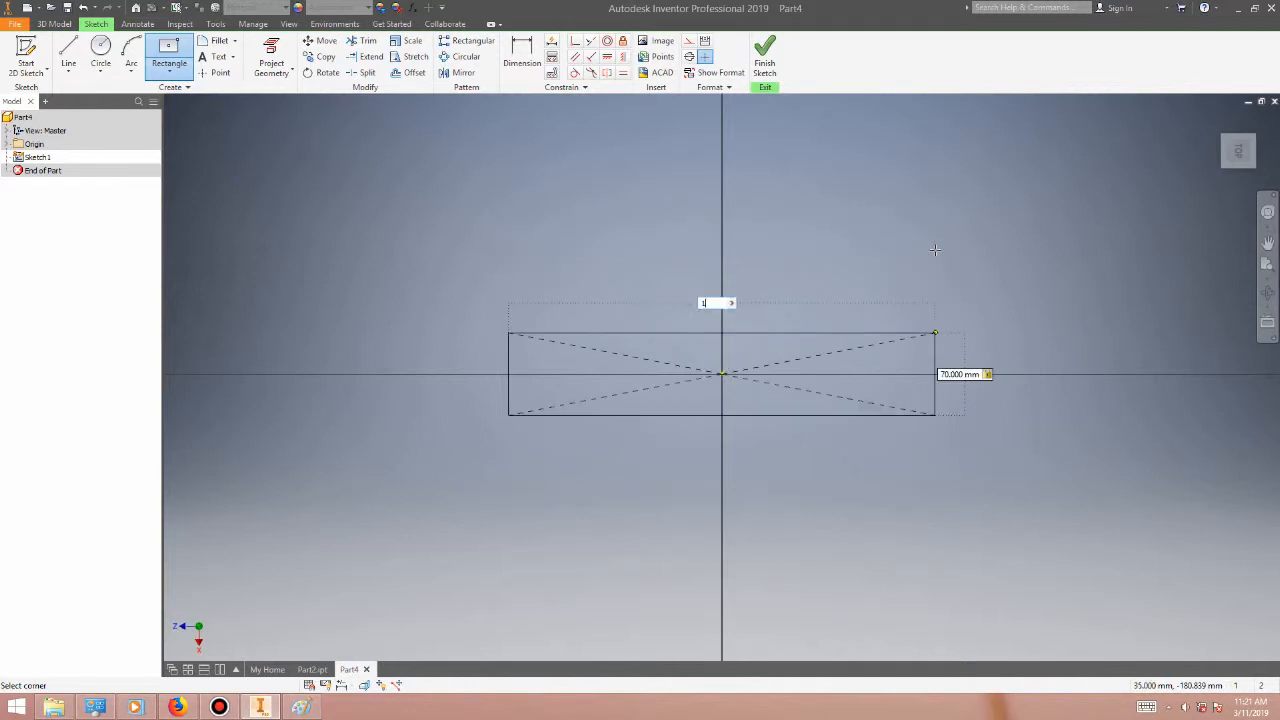
pyautogui.write('102')
pyautogui.press('Return')
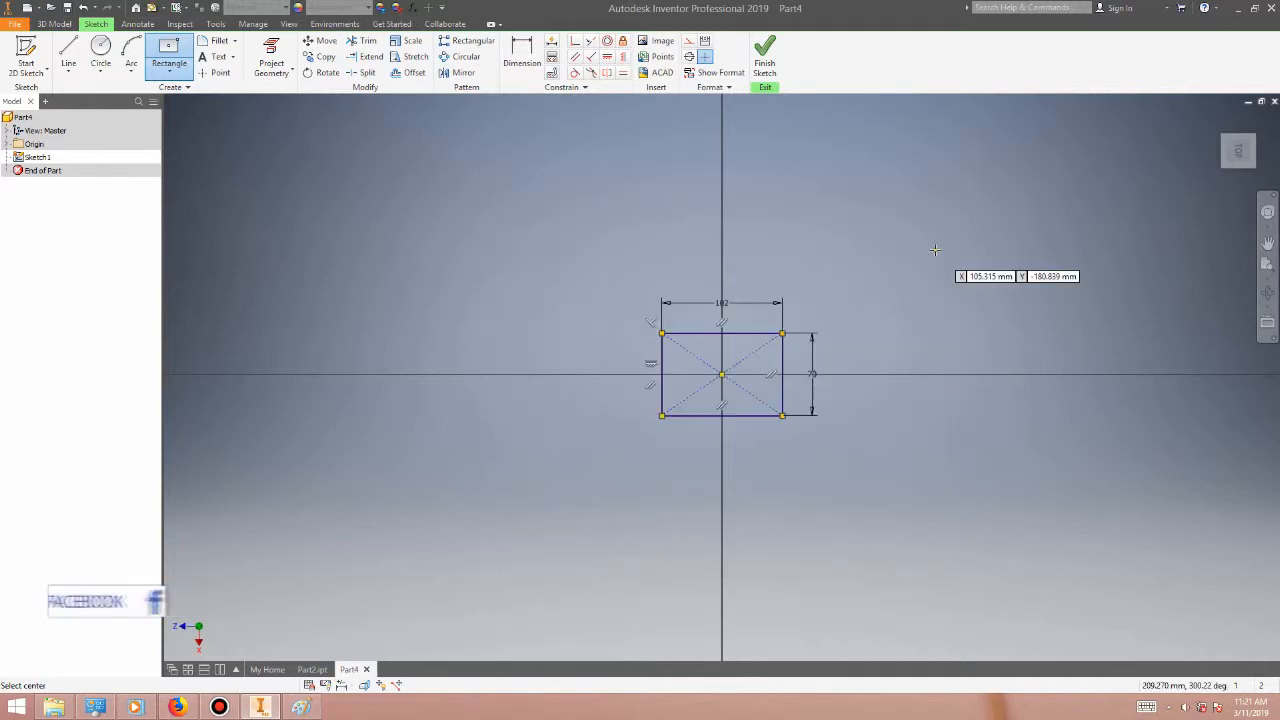
pyautogui.press('Escape')
# - Delete the rectangle's width and height dimensions and its diagonal construction lines
pyautogui.scroll(-3, 801, 314)
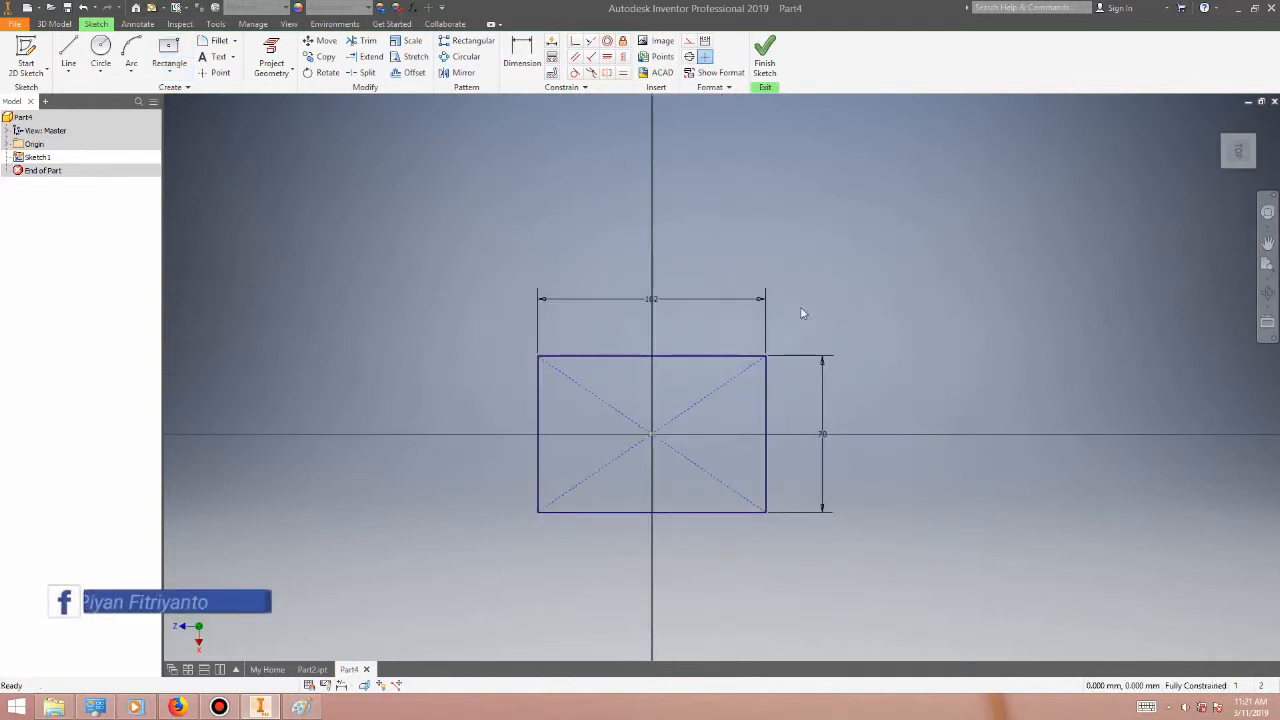
pyautogui.click(748, 298)
pyautogui.press('Delete')
pyautogui.click(821, 370)
pyautogui.press('Delete')
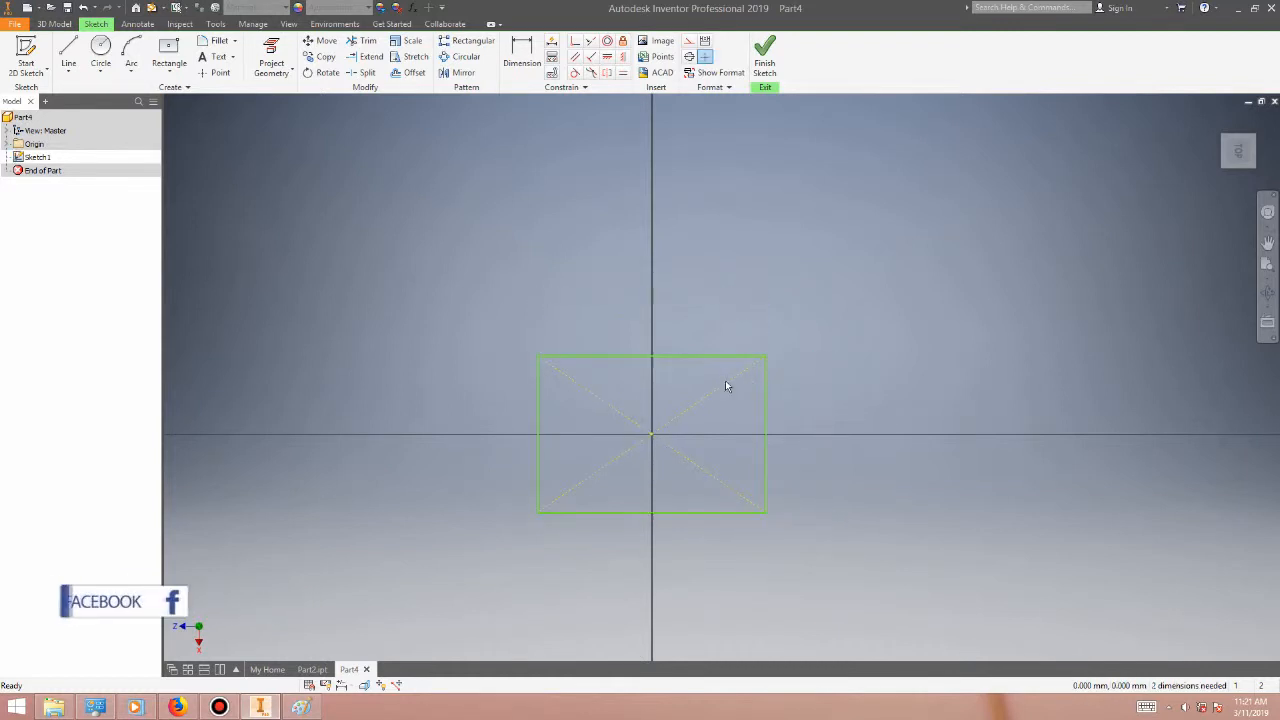
pyautogui.click(661, 448)
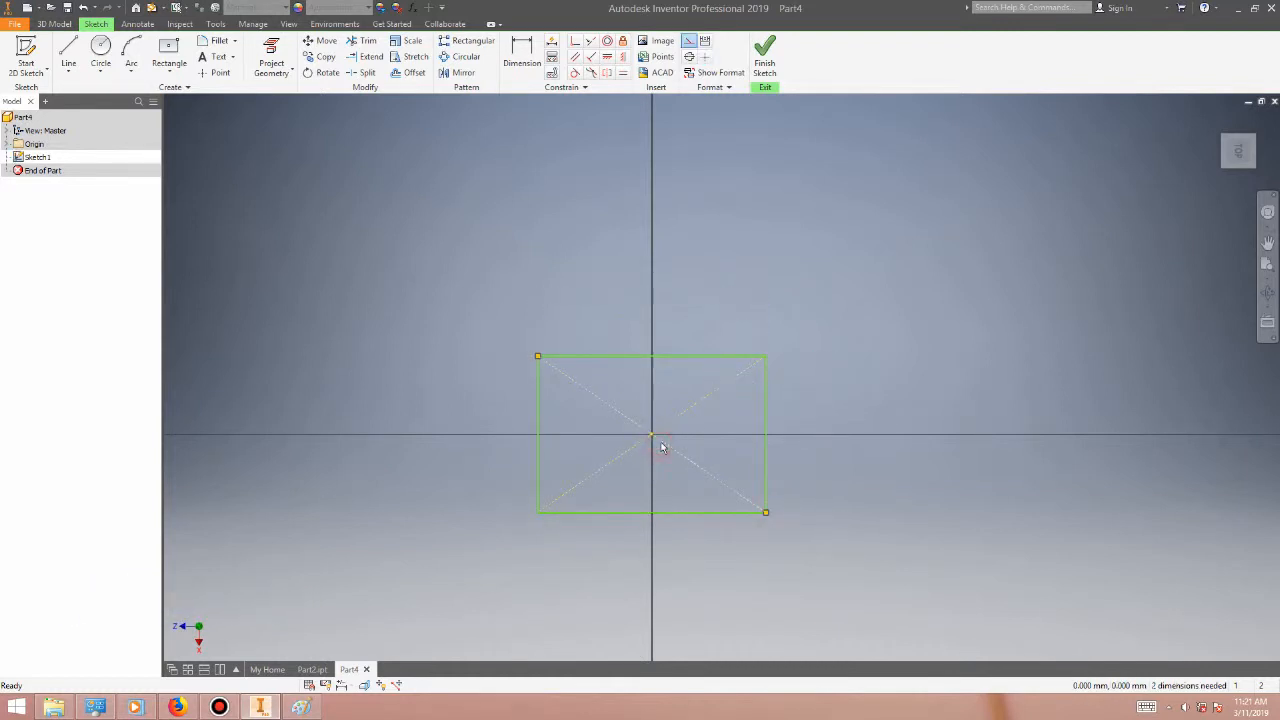
pyautogui.press('Delete')
# - Draw a two-point rectangle 22 mm wide and 70 mm high from the outer rectangle's upper-left corner
pyautogui.scroll(4, 658, 387)
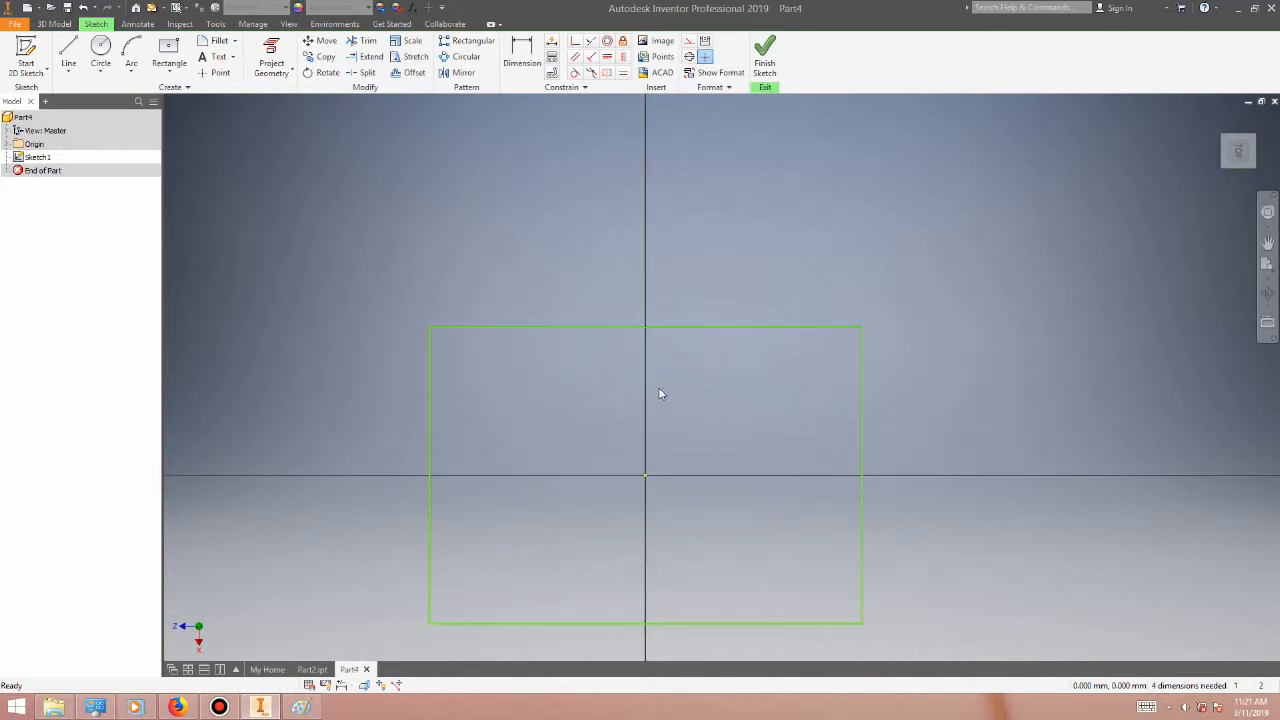
pyautogui.moveTo(657, 406); pyautogui.dragTo(658, 327, button='middle')
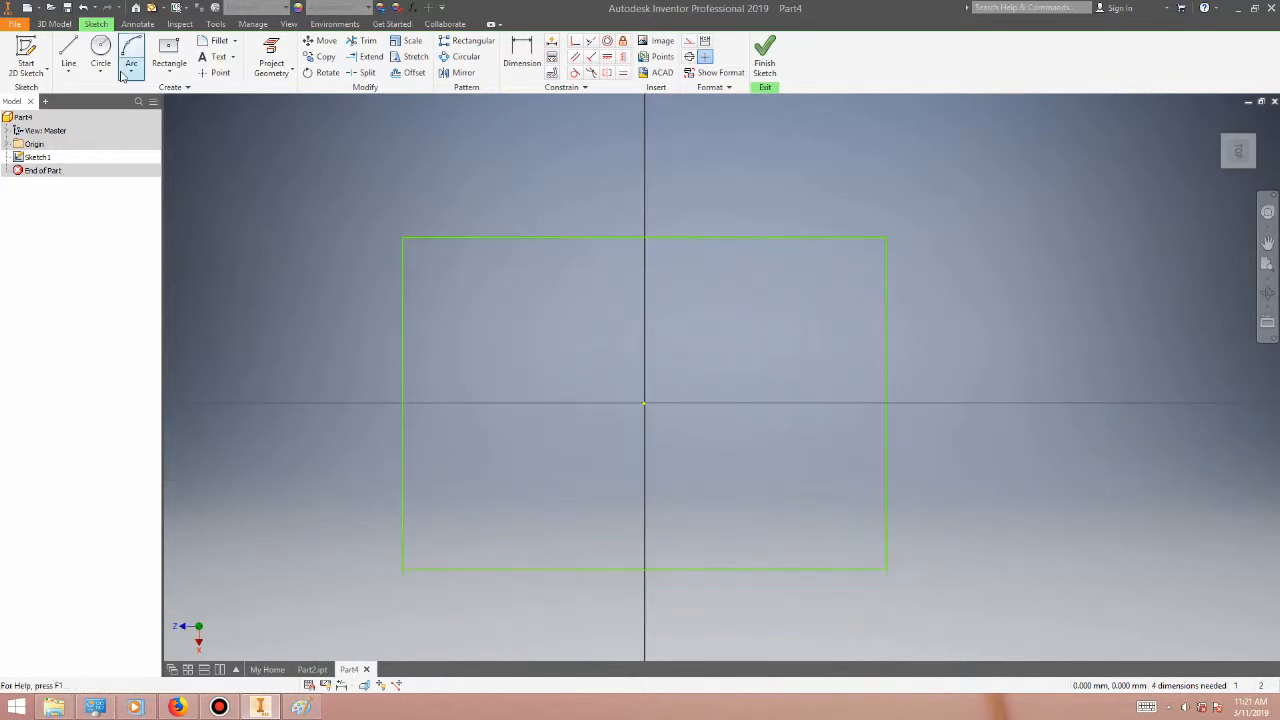
pyautogui.click(169, 70)
pyautogui.click(143, 95)
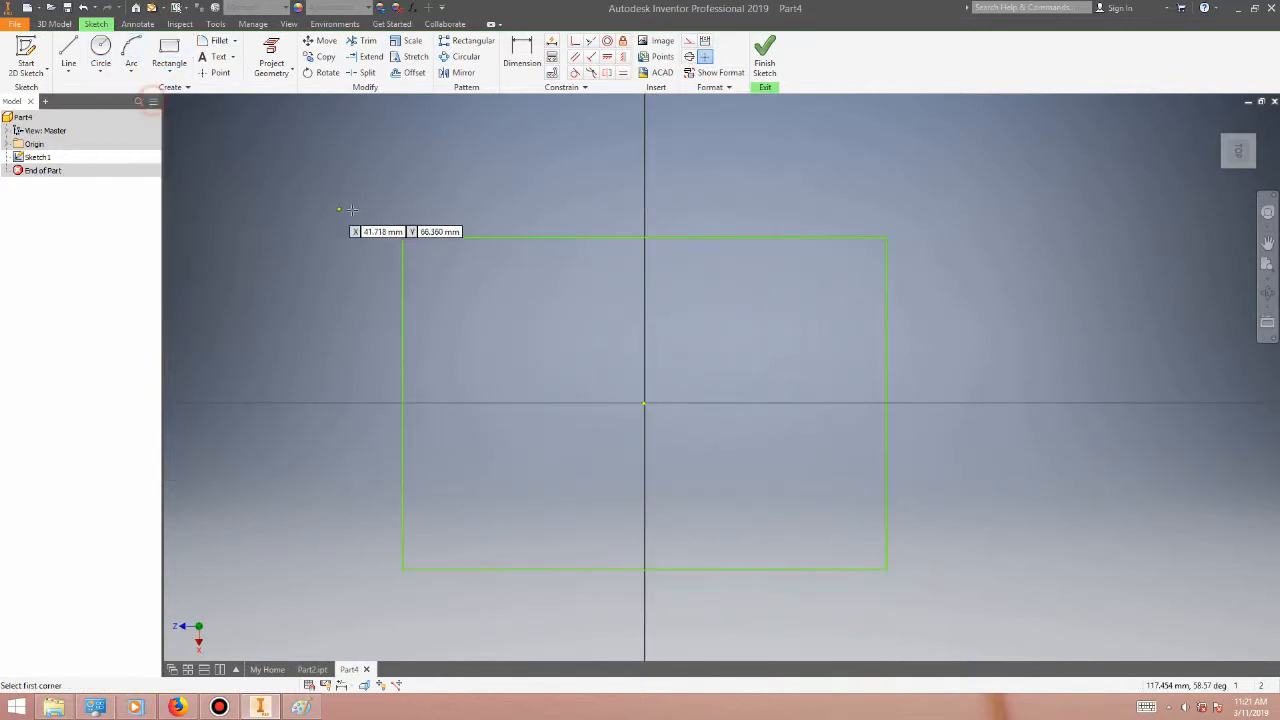
pyautogui.click(402, 237)
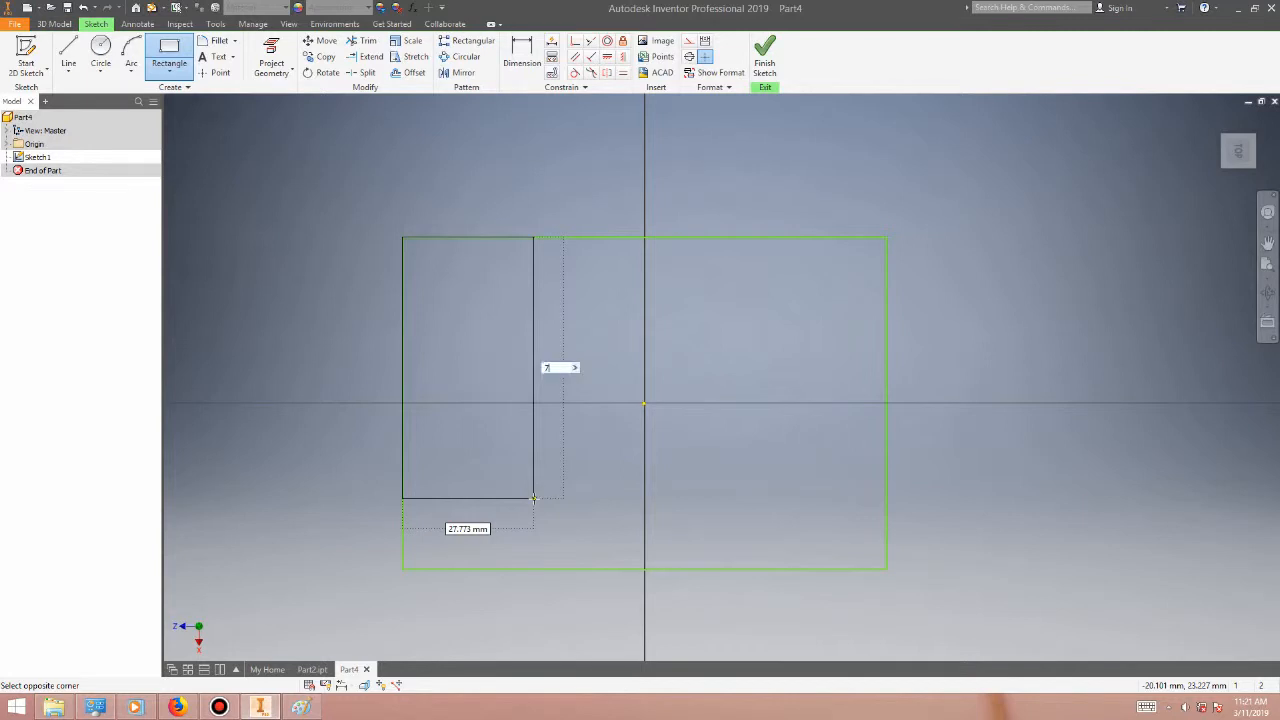
pyautogui.write('0')
pyautogui.press('Tab')
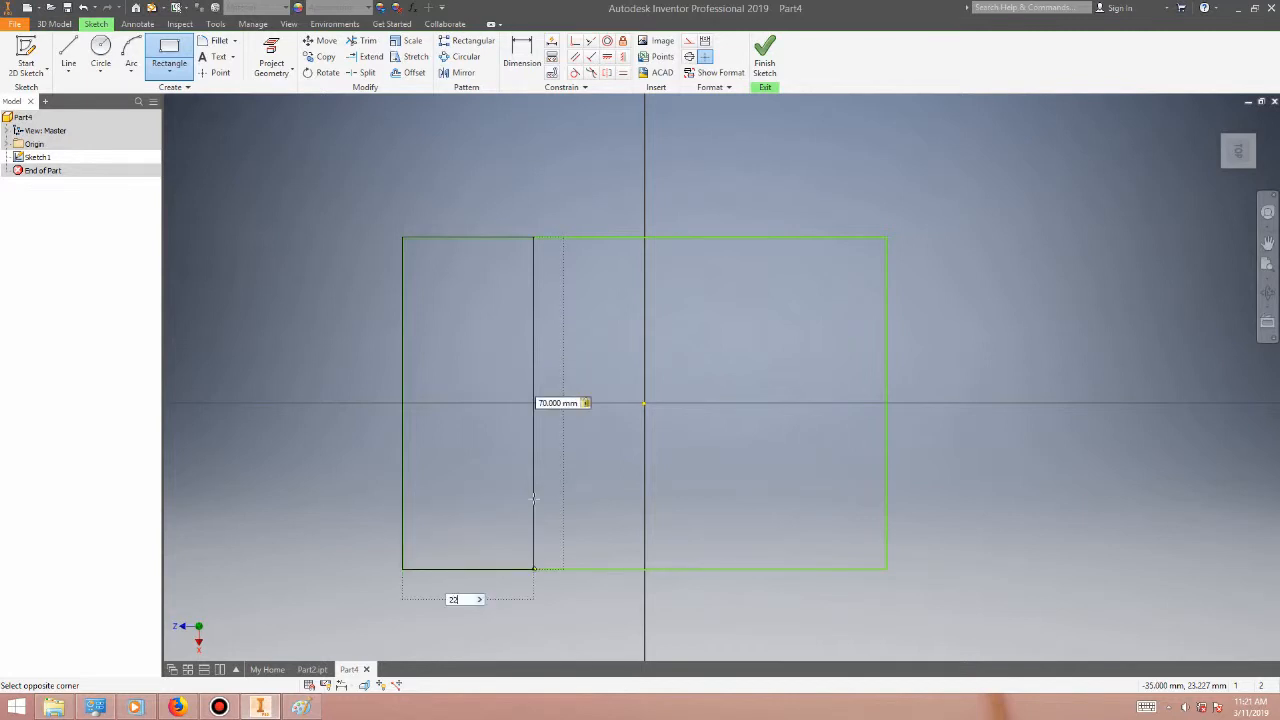
pyautogui.press('Return')
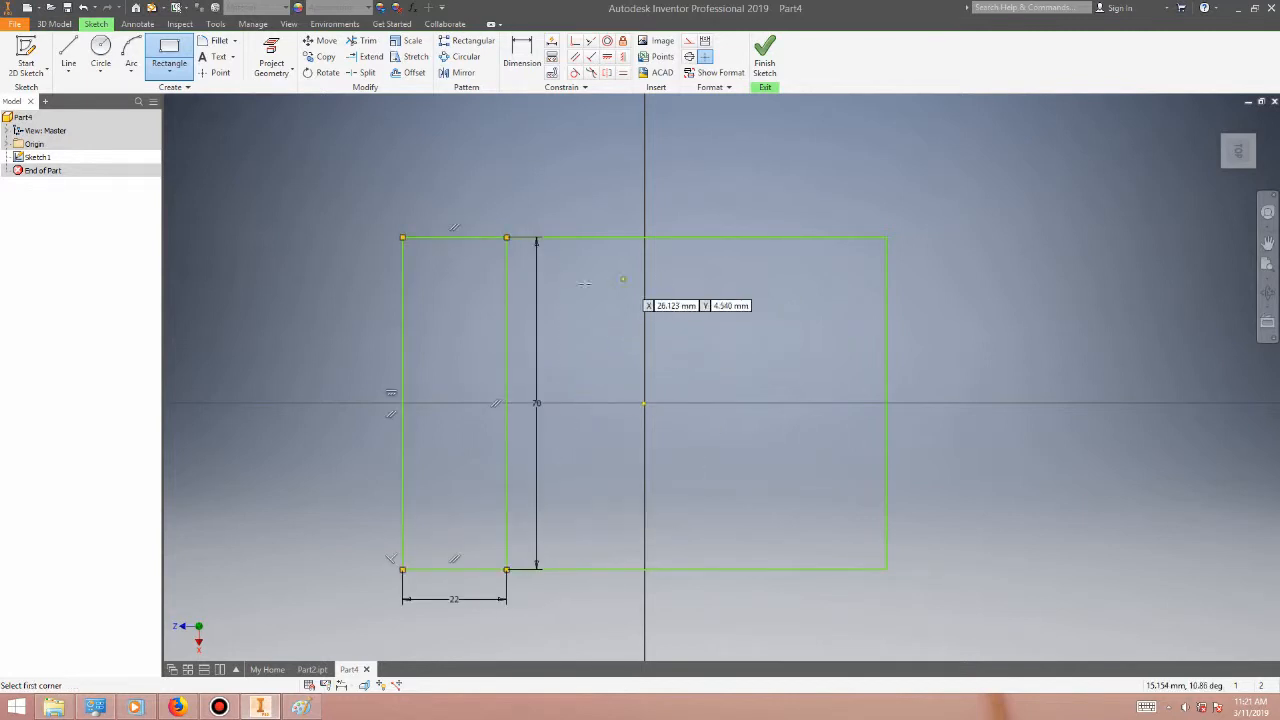
# - Draw a matching 22 mm wide, 70 mm high rectangle inward from the outer rectangle's upper-right corner
pyautogui.click(886, 237)
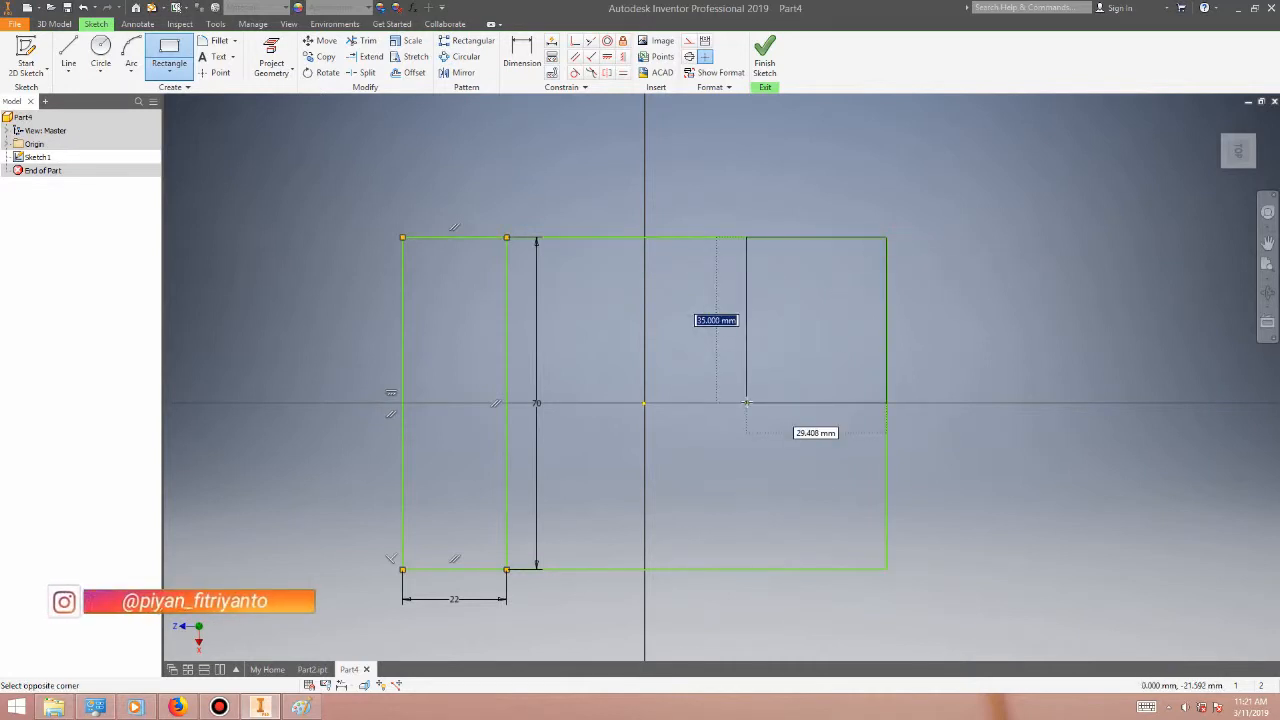
pyautogui.write('70')
pyautogui.press('Tab')
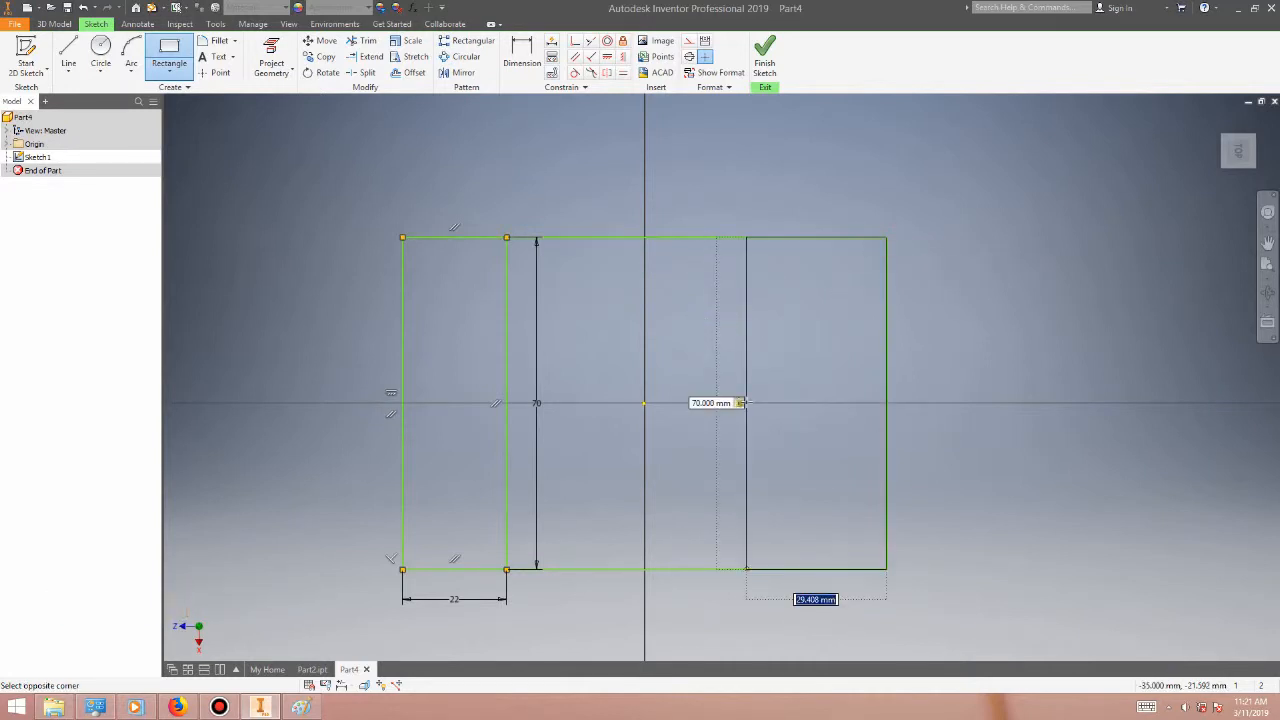
pyautogui.write('22')
pyautogui.press('Return')
pyautogui.press('Escape')
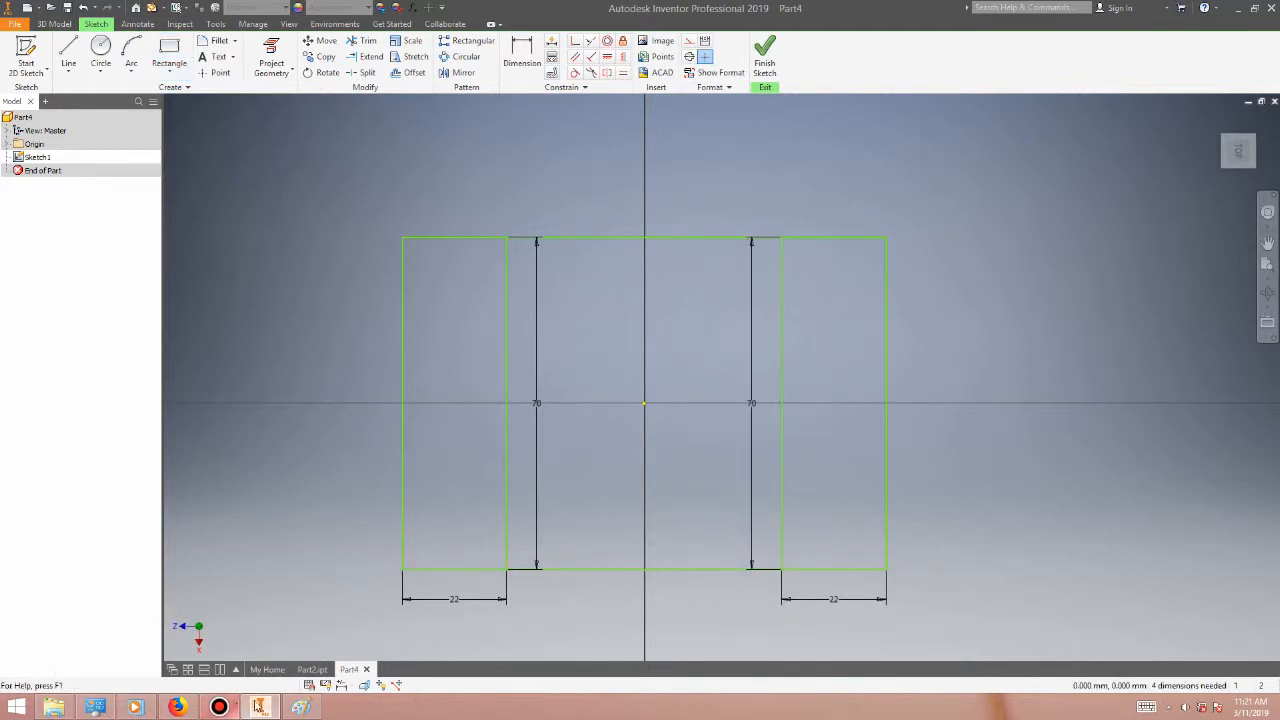
# - Check the reference drawing and draw a 13 mm wide, 70 mm high rectangle against the inner side of the left 22 mm strip
pyautogui.click(300, 706)
pyautogui.click(260, 706)
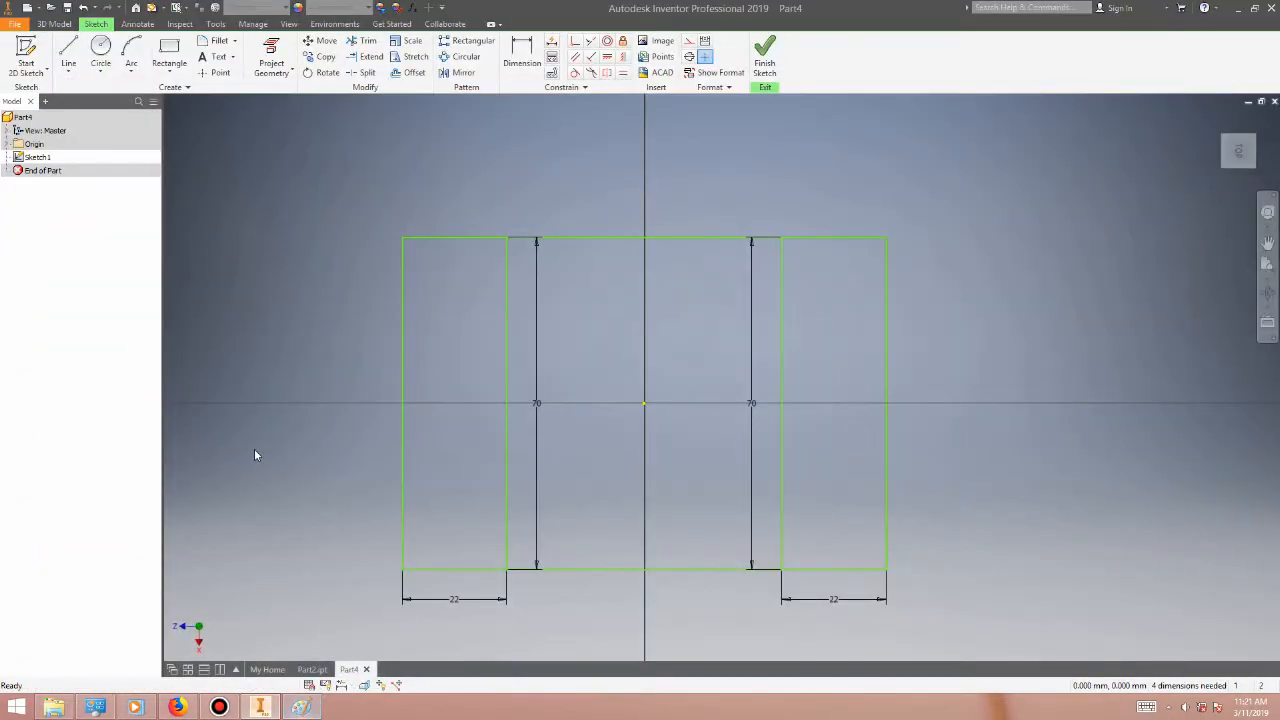
pyautogui.click(169, 55)
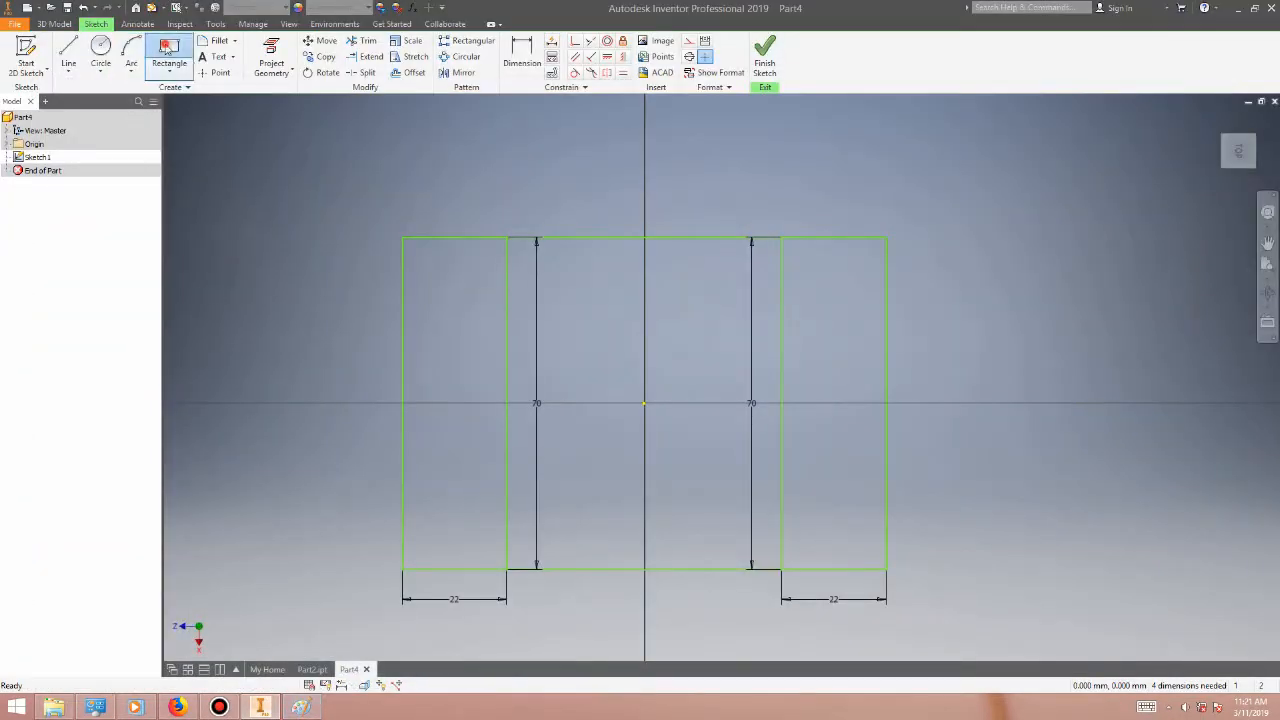
pyautogui.click(507, 240)
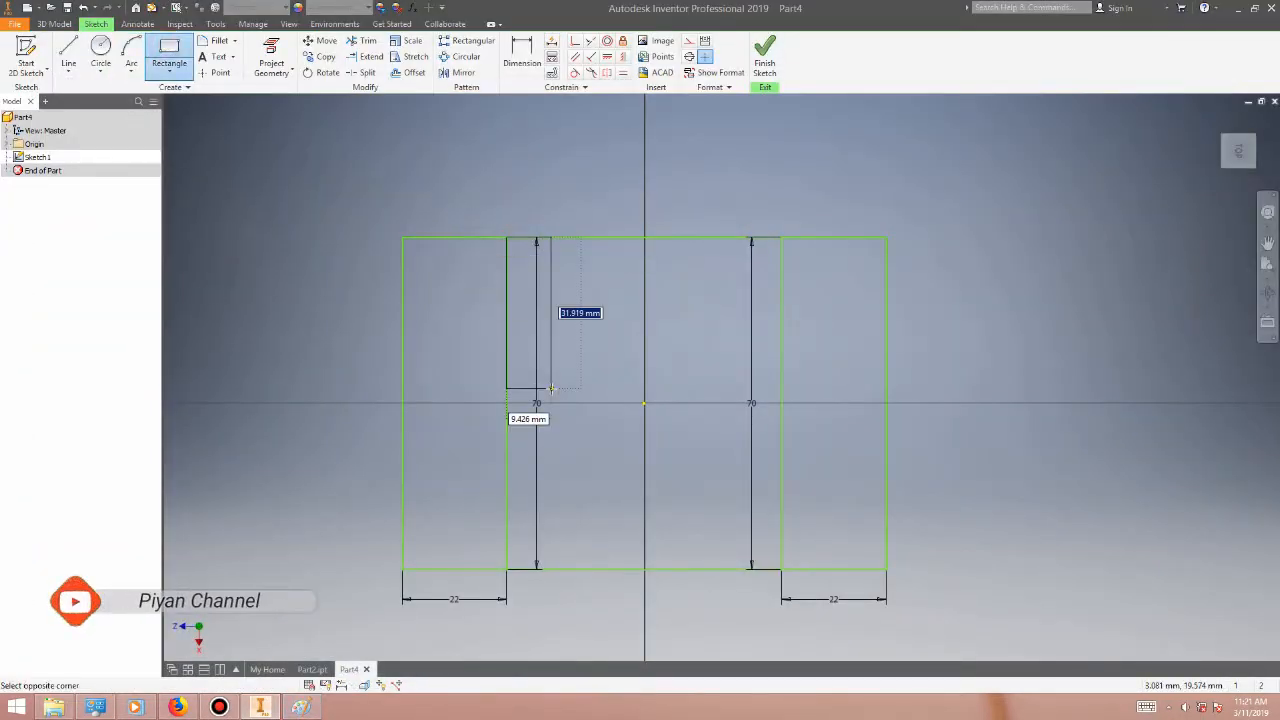
pyautogui.write('70')
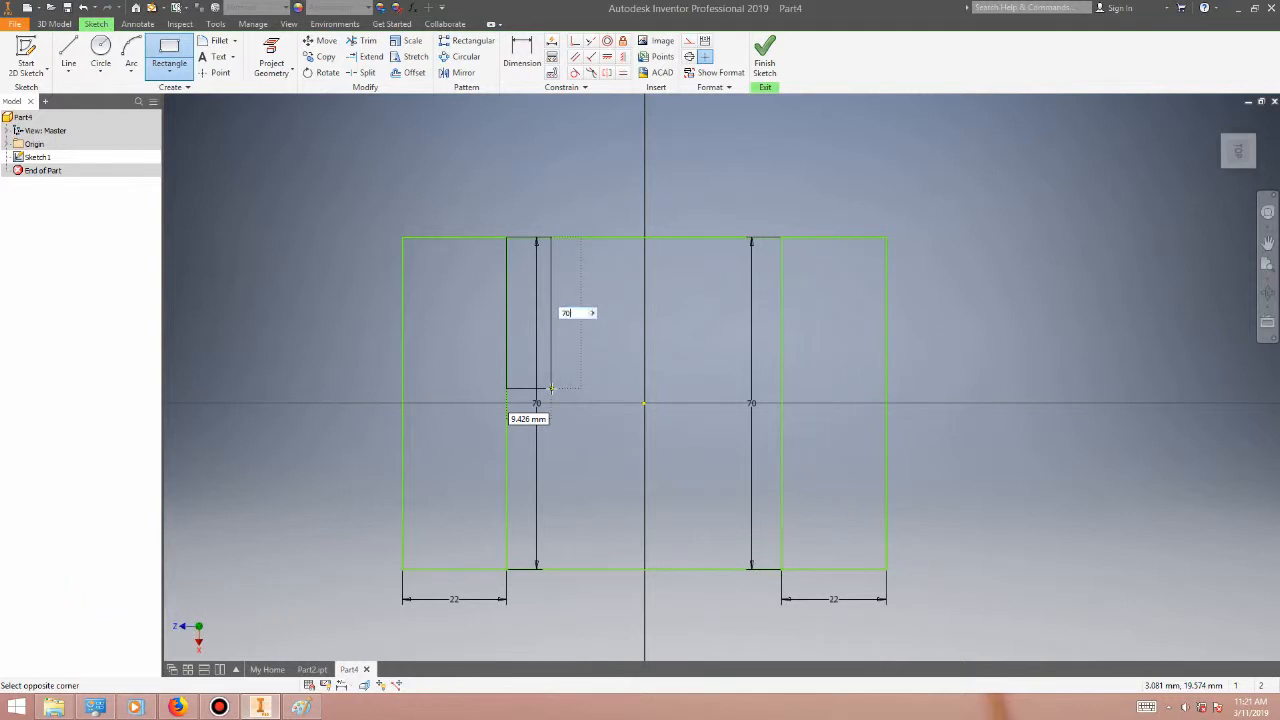
pyautogui.press('Tab')
pyautogui.write('1')
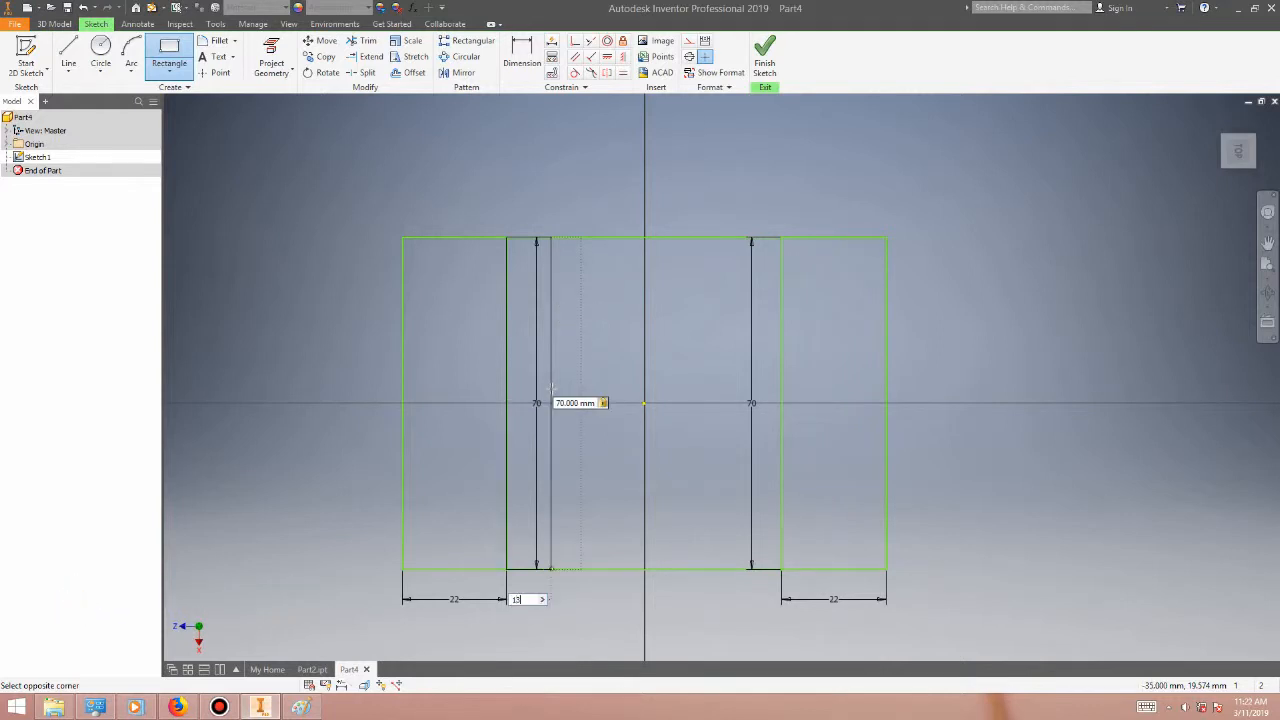
pyautogui.write('3')
pyautogui.press('Return')
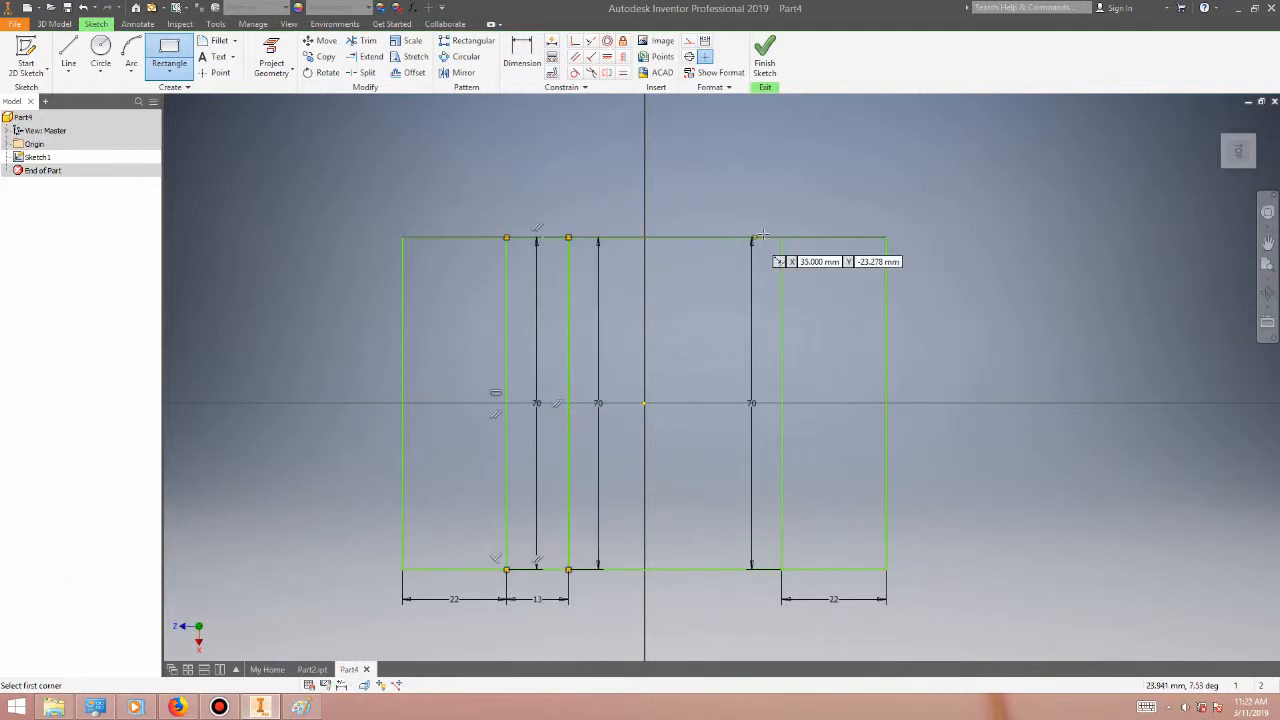
# - Draw a 13 mm wide, 70 mm high rectangle against the inner side of the right 22 mm strip
pyautogui.click(781, 237)
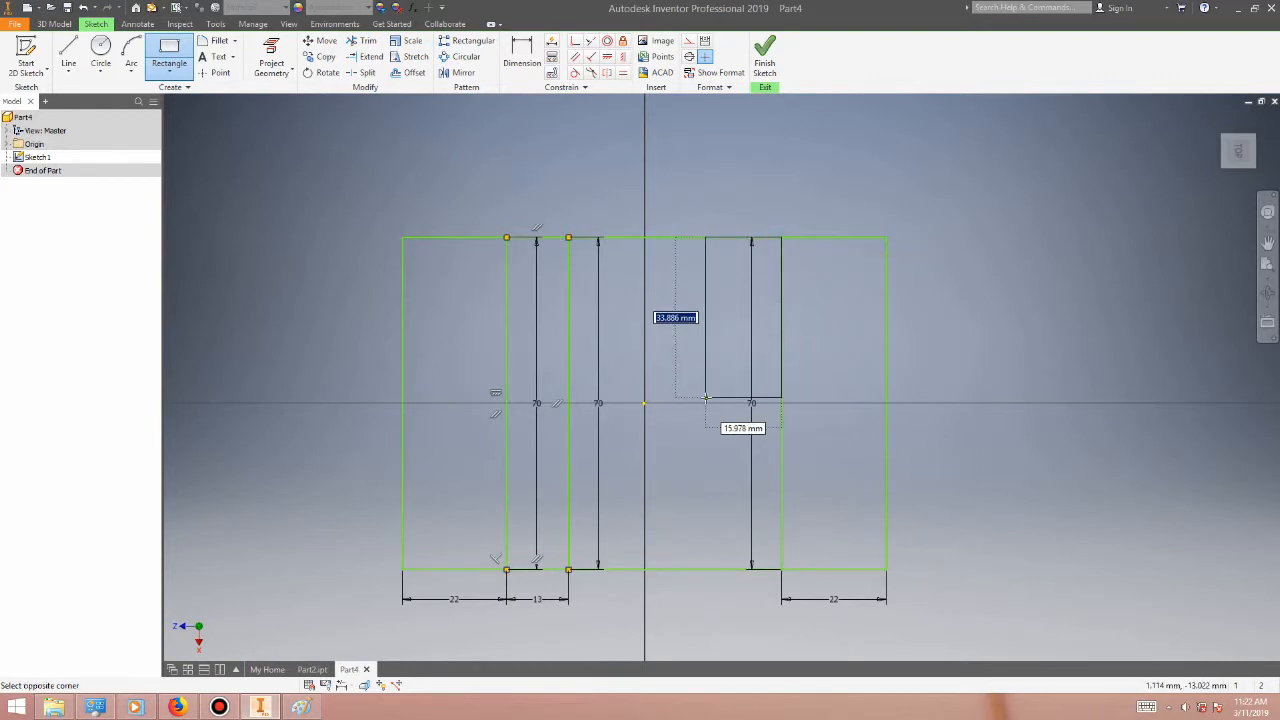
pyautogui.write('70')
pyautogui.press('Tab')
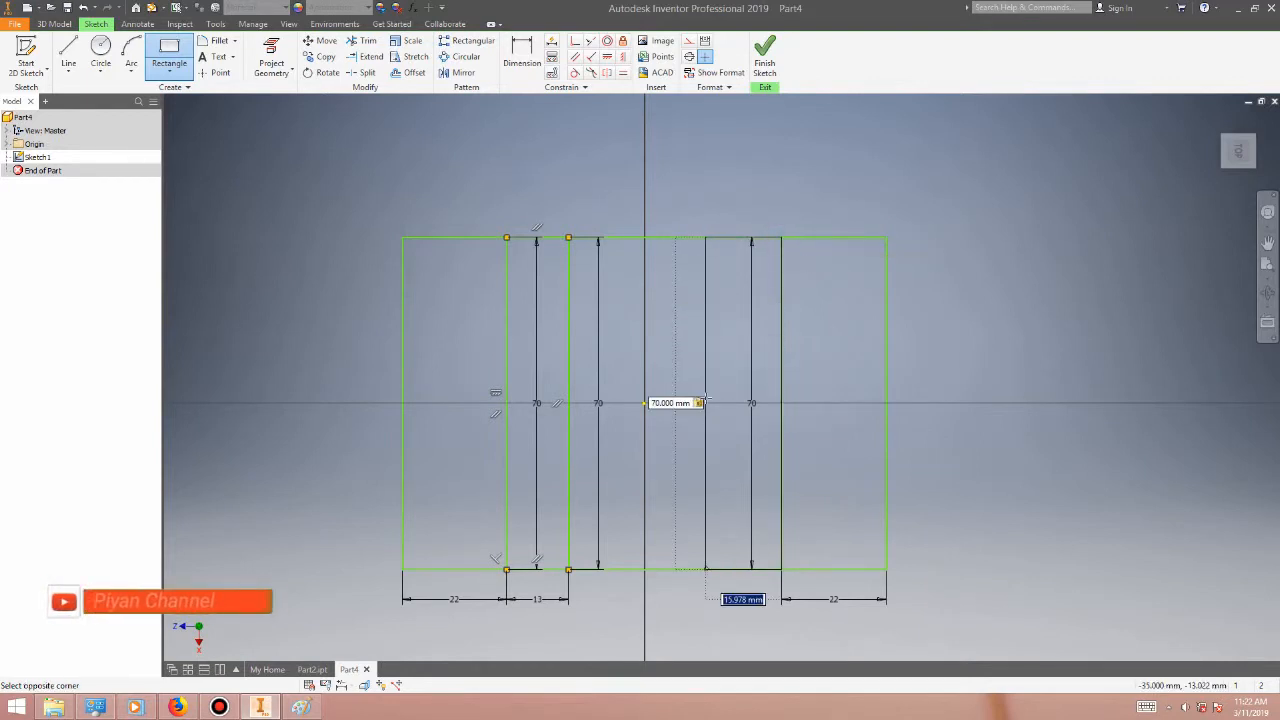
pyautogui.write('13')
pyautogui.press('Return')
pyautogui.press('Escape')
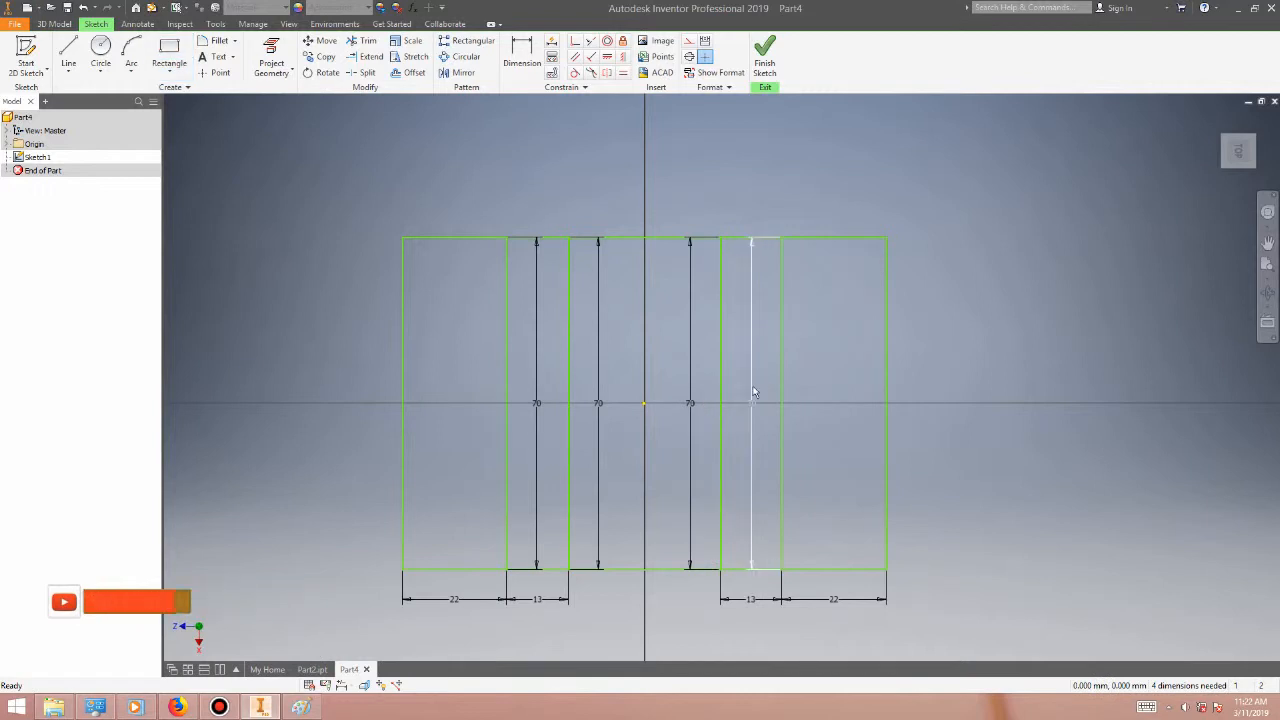
# - Delete all the width and height dimensions of the four vertical strips
pyautogui.click(752, 392)
pyautogui.press('Delete')
pyautogui.click(821, 599)
pyautogui.press('Delete')
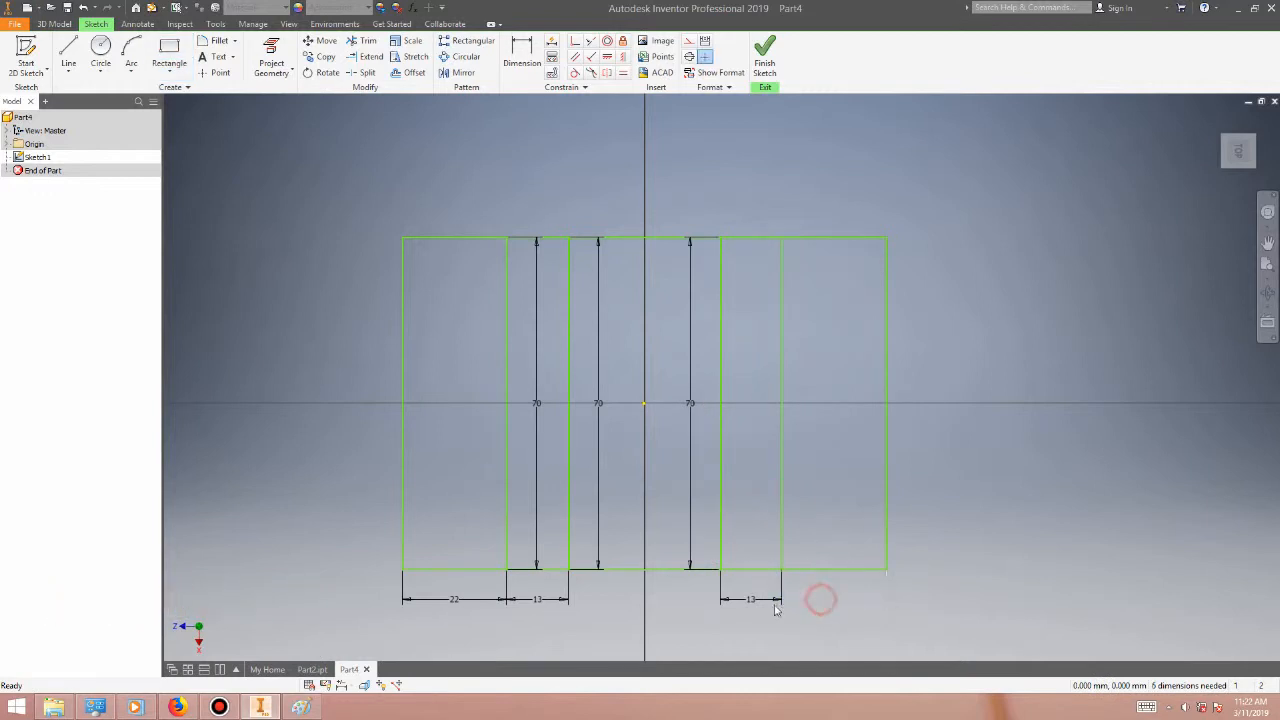
pyautogui.click(763, 598)
pyautogui.press('Delete')
pyautogui.click(690, 554)
pyautogui.press('Delete')
pyautogui.click(600, 545)
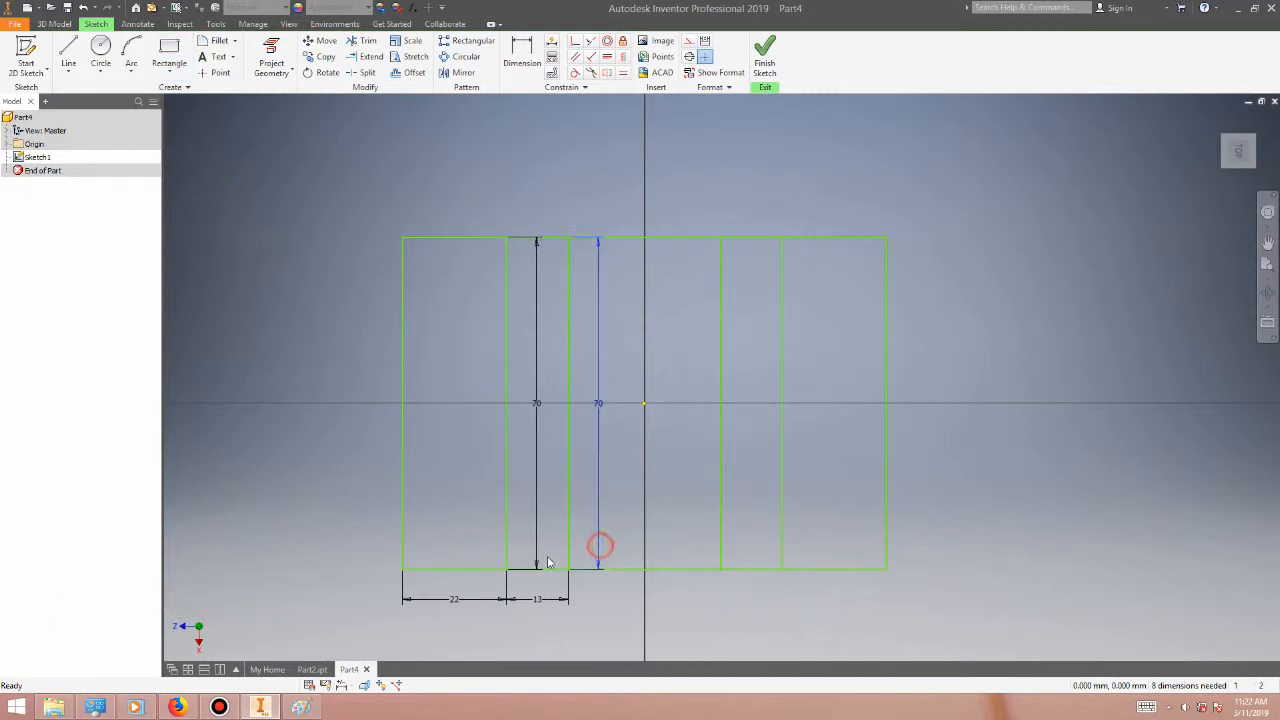
pyautogui.press('Delete')
pyautogui.click(537, 557)
pyautogui.press('Delete')
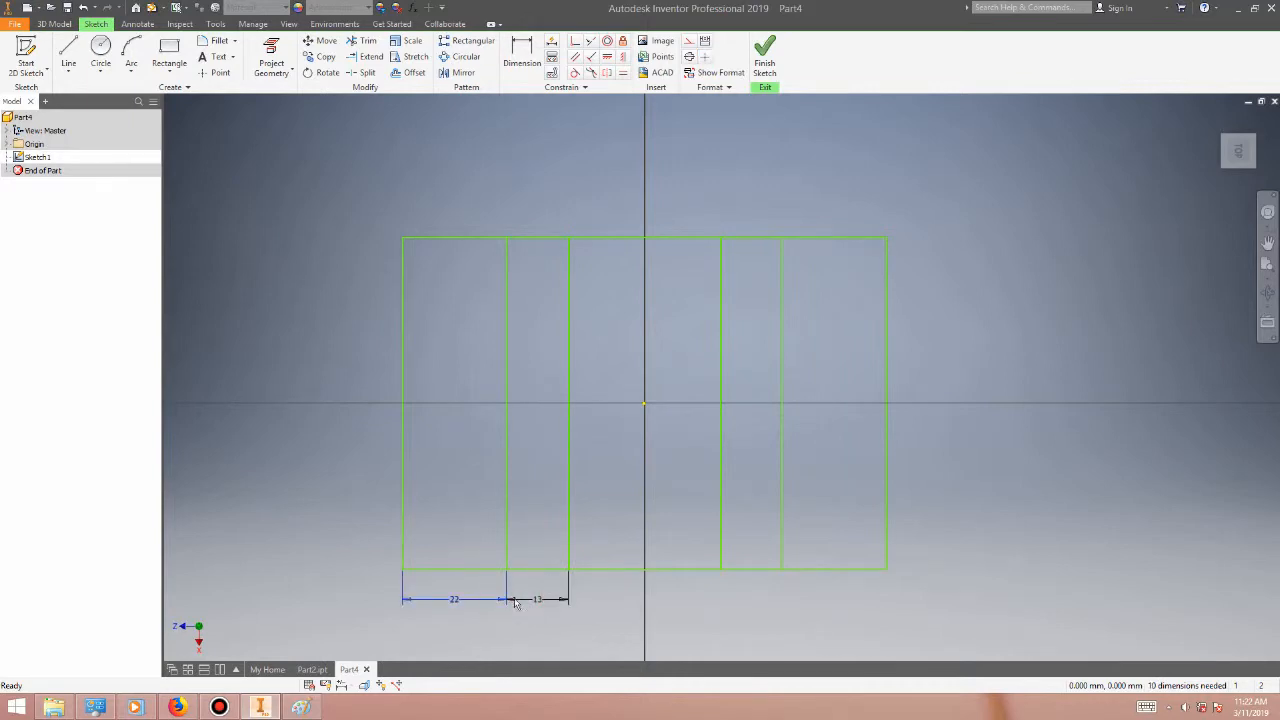
pyautogui.click(515, 600)
pyautogui.press('Delete')
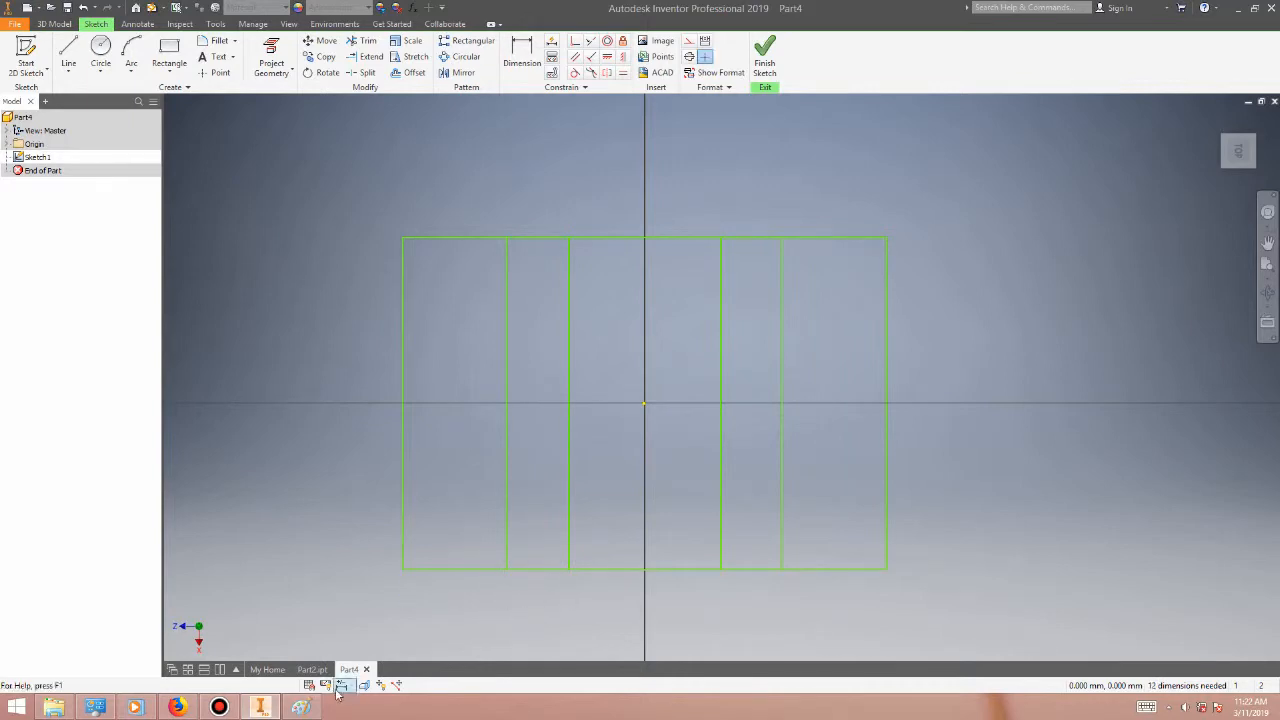
# - Check the reference drawing and draw a 13 mm high rectangle across the full width along the outline's bottom edge
pyautogui.click(308, 708)
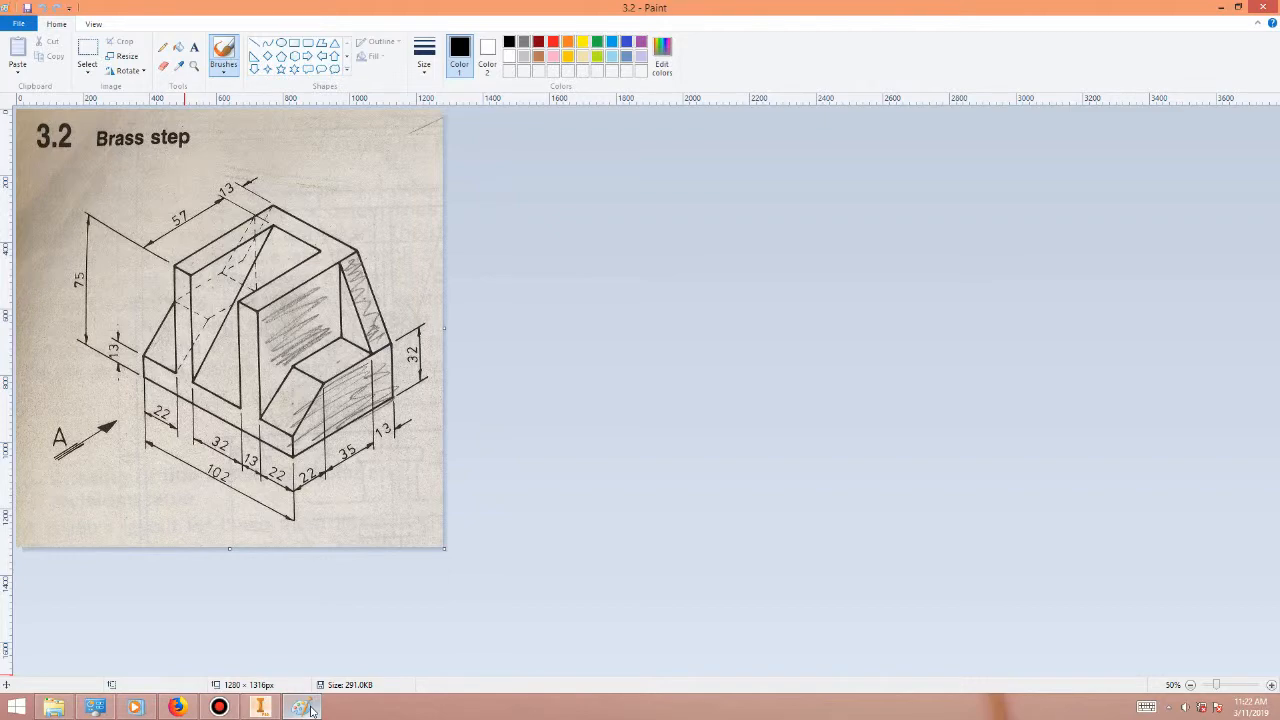
pyautogui.click(308, 708)
pyautogui.click(169, 55)
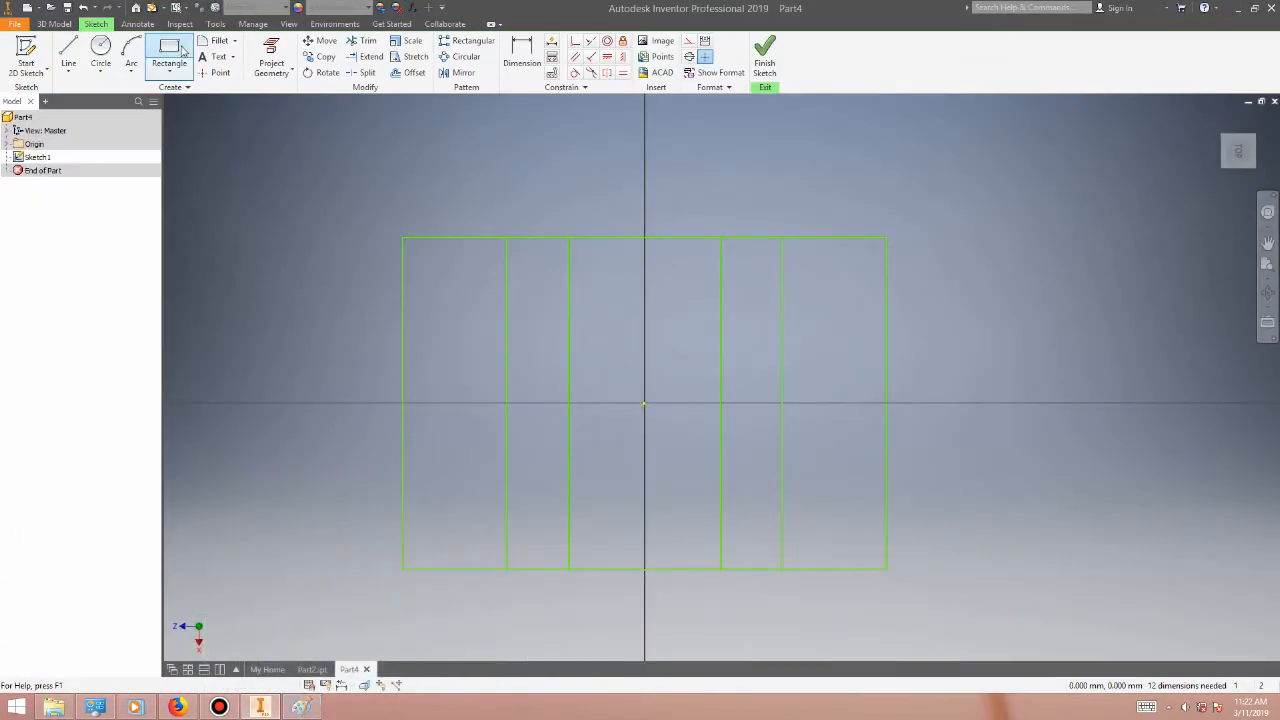
pyautogui.click(401, 570)
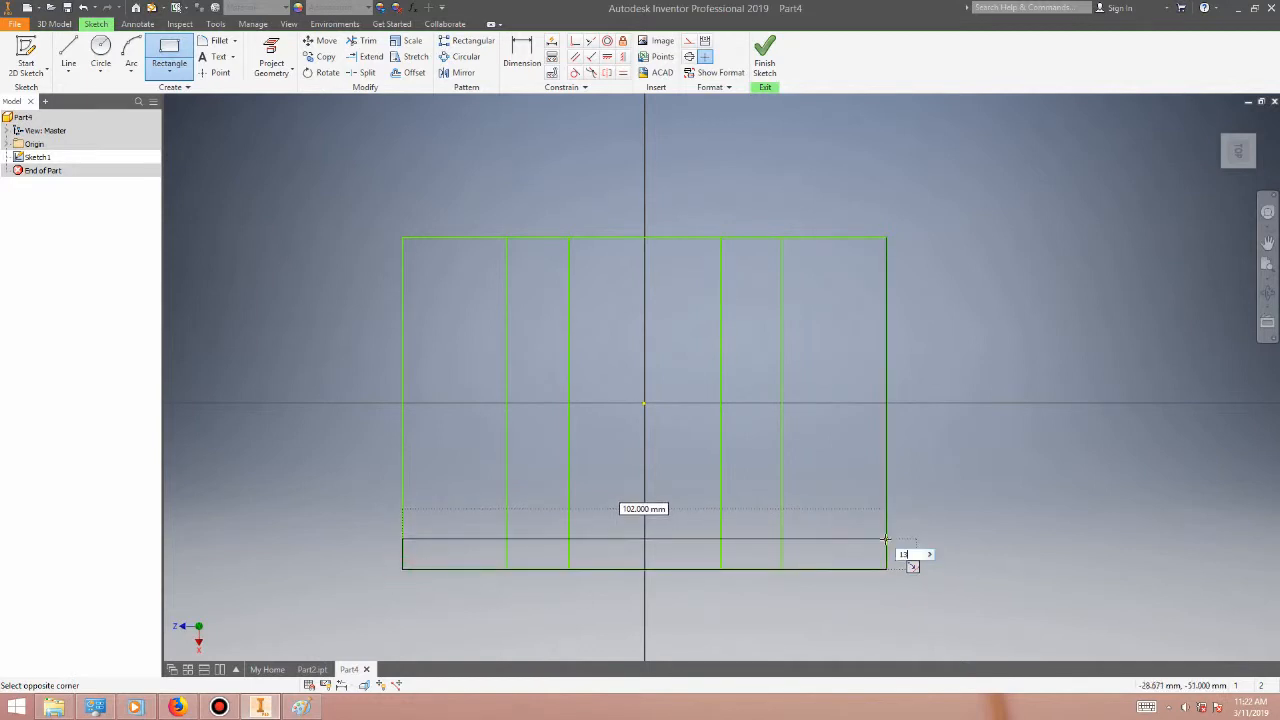
pyautogui.press('Return')
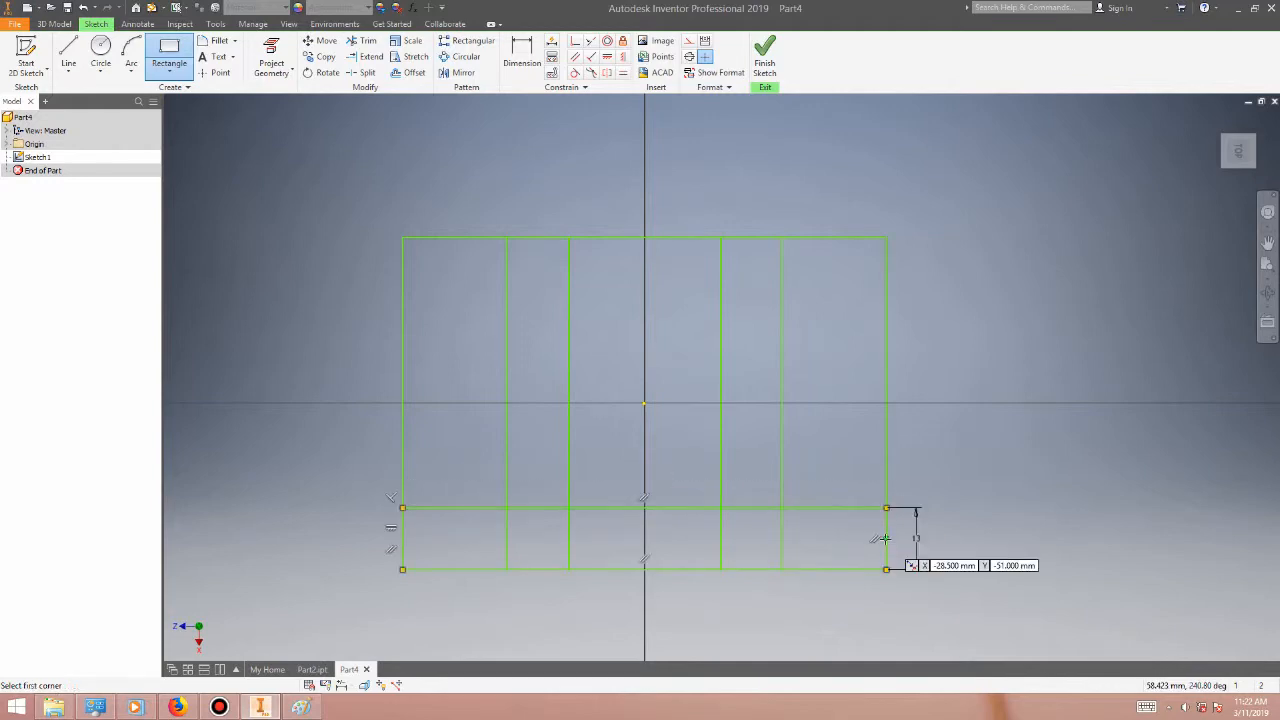
pyautogui.press('Escape')
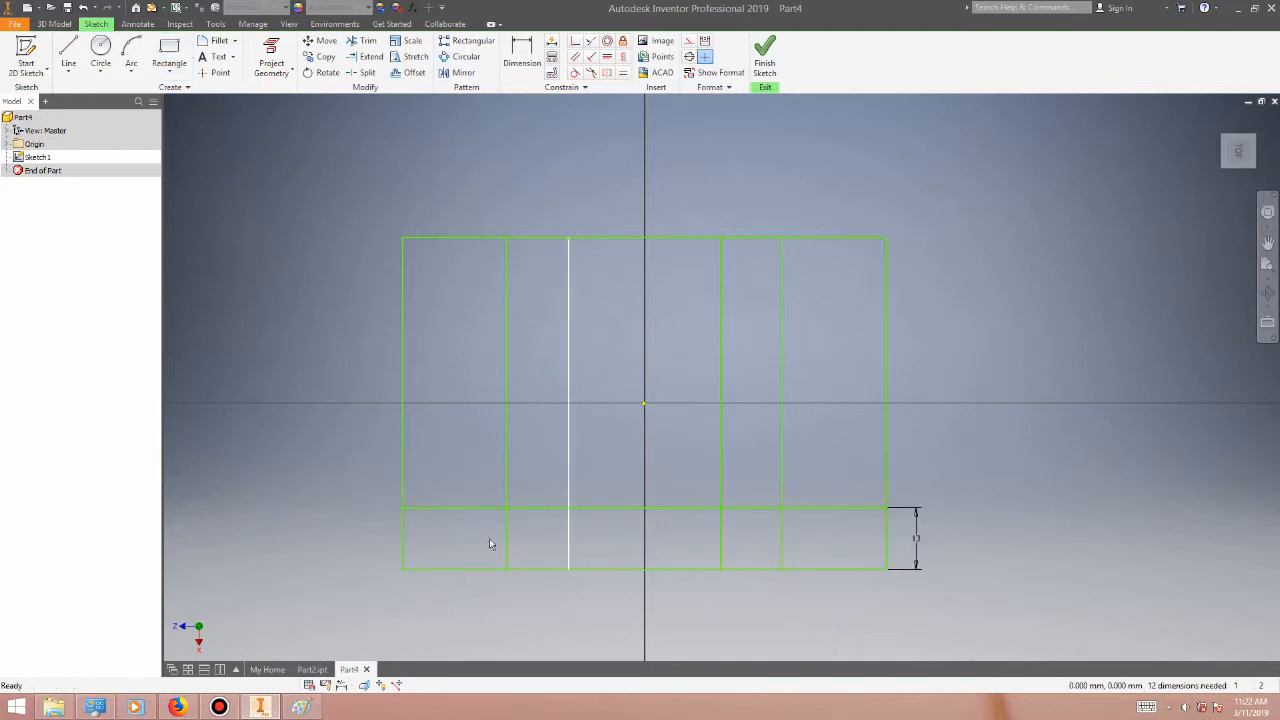
# - Check the reference drawing and trim the two left divider lines inside the 13 mm band along the sketch's bottom edge
pyautogui.click(304, 707)
pyautogui.click(305, 708)
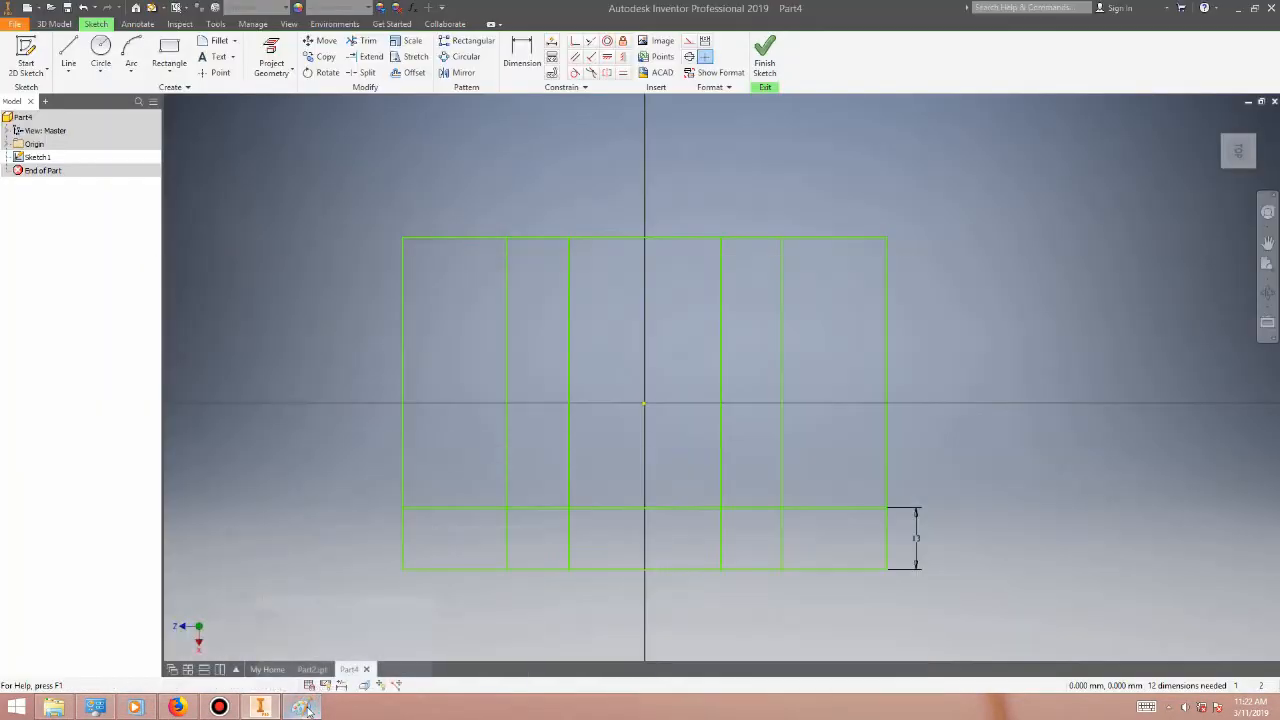
pyautogui.click(304, 707)
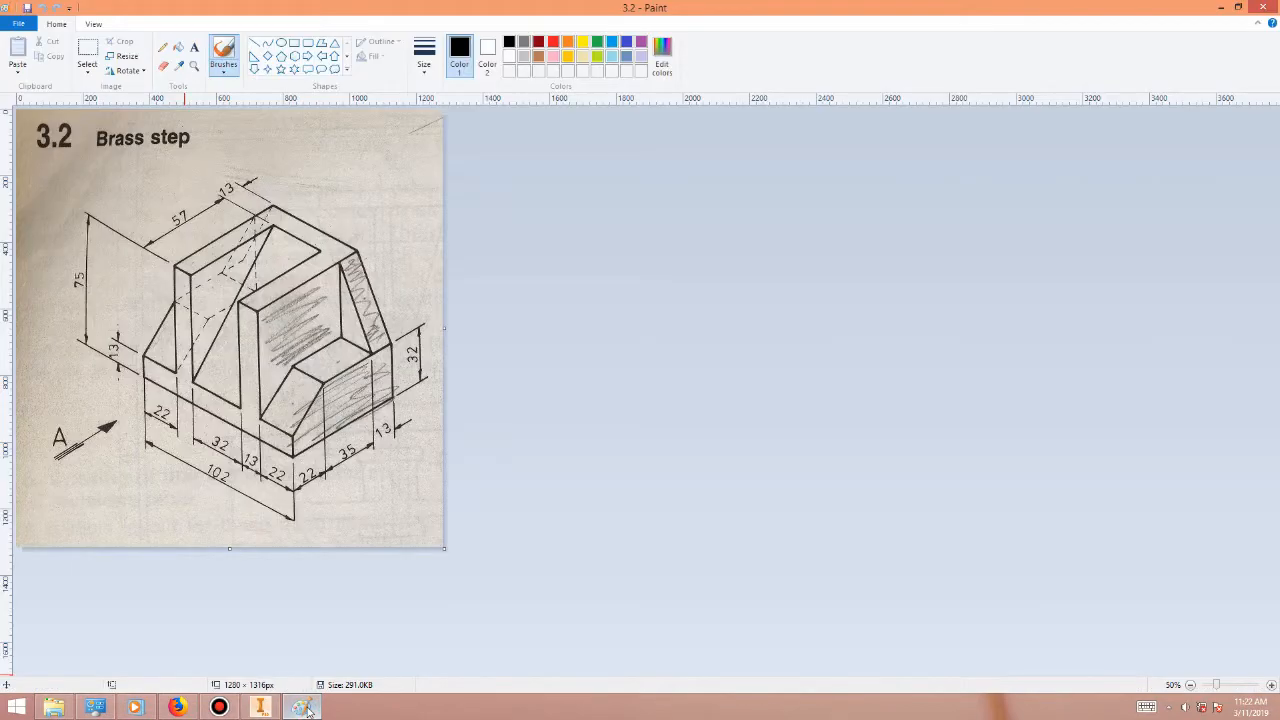
pyautogui.click(304, 707)
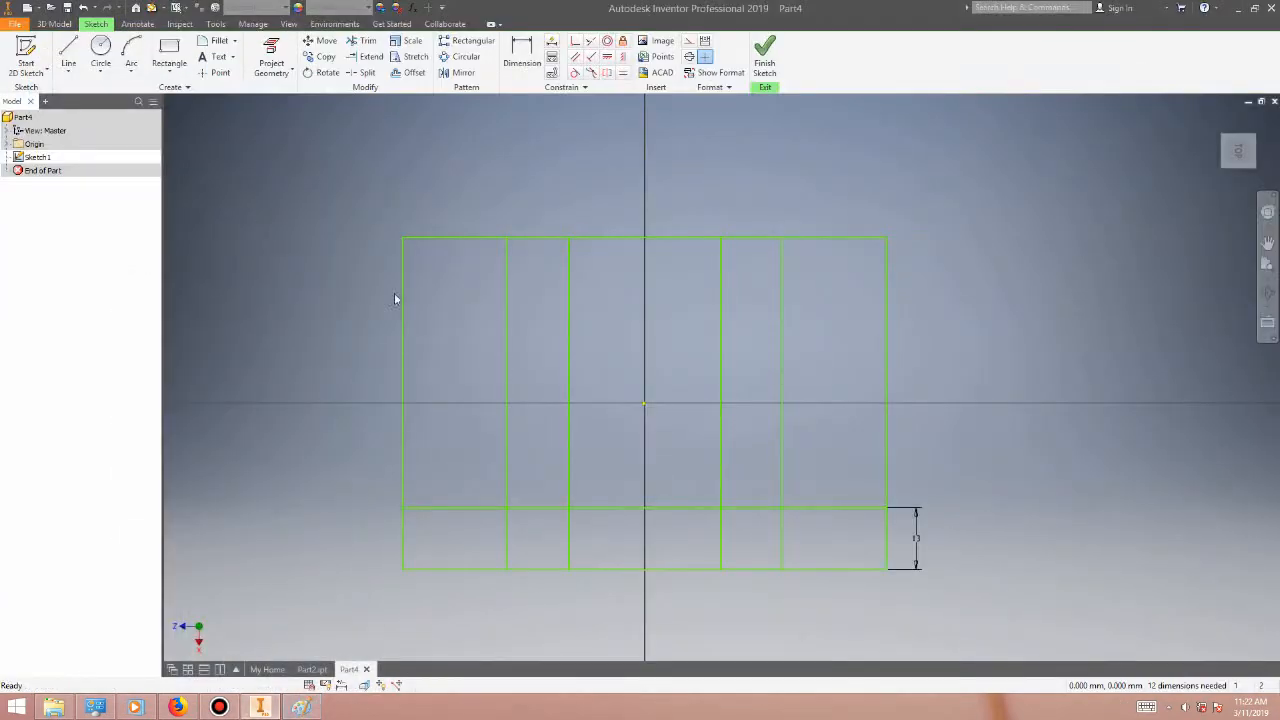
pyautogui.click(366, 41)
pyautogui.click(506, 550)
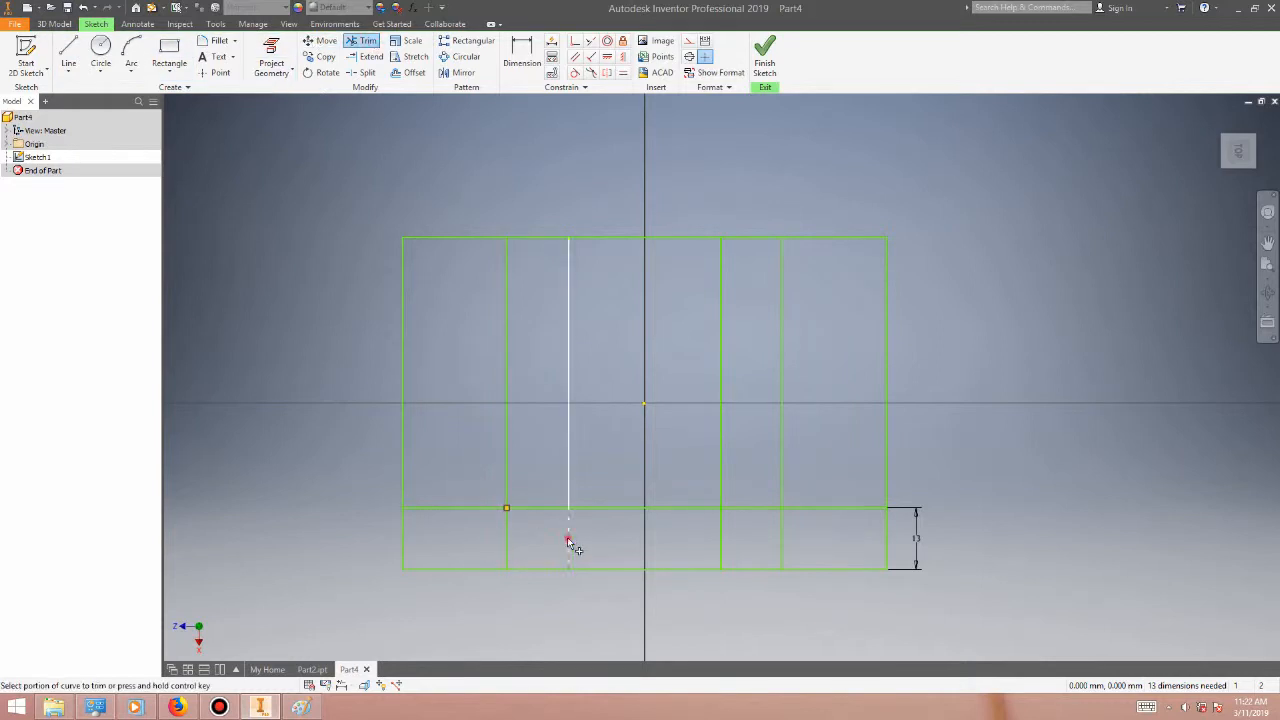
pyautogui.click(568, 545)
pyautogui.click(507, 540)
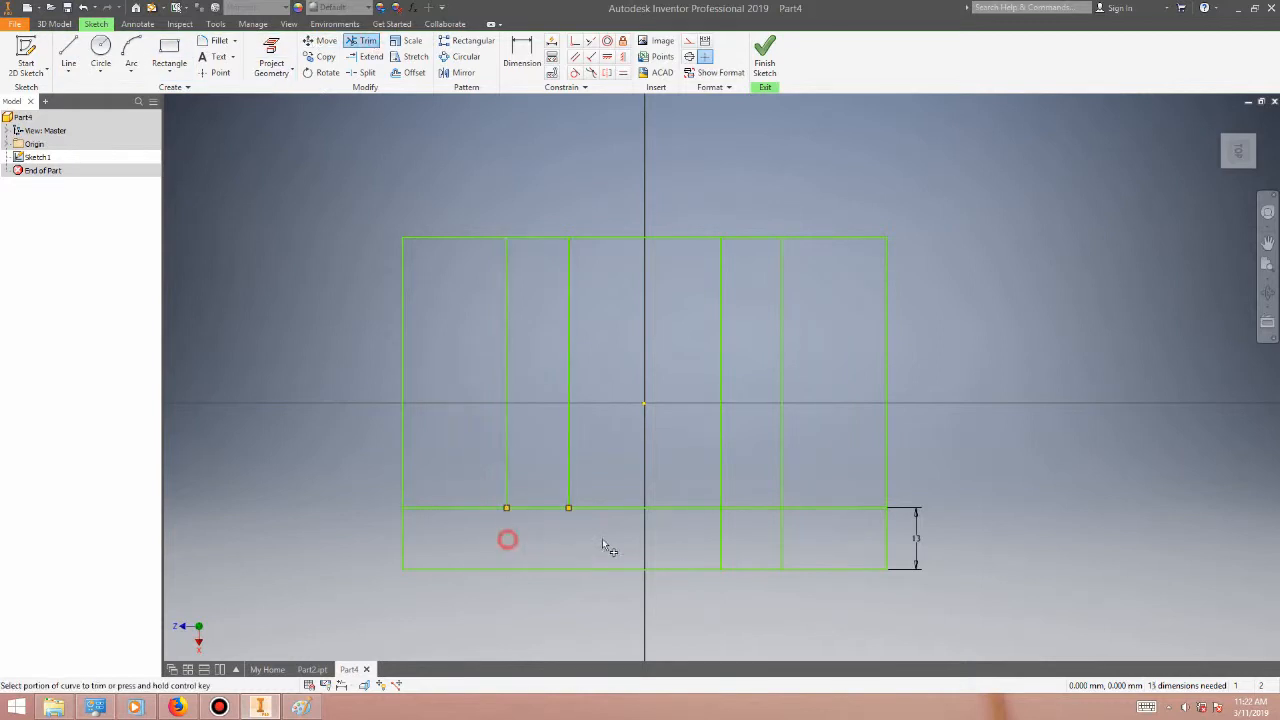
# - Trim the two right divider lines inside the band and its edge across both 13 mm strips, and finish the sketch
pyautogui.click(720, 549)
pyautogui.click(766, 508)
pyautogui.click(781, 540)
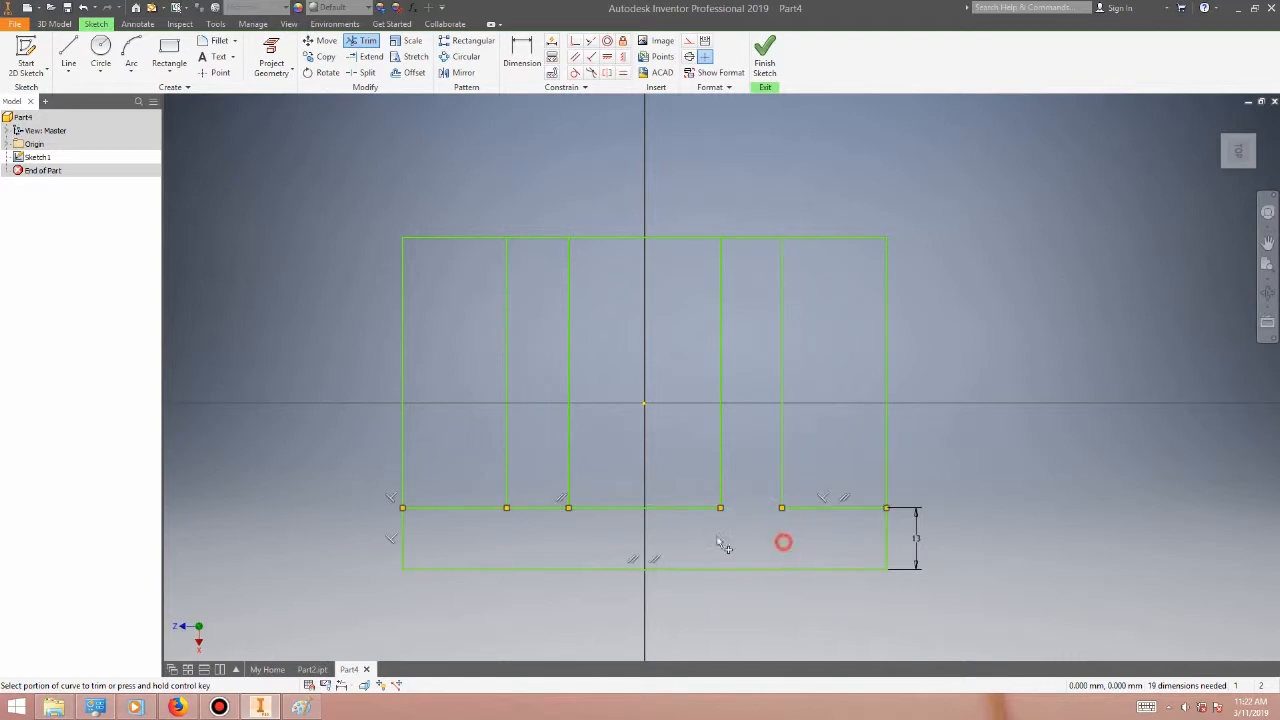
pyautogui.click(535, 508)
pyautogui.click(760, 65)
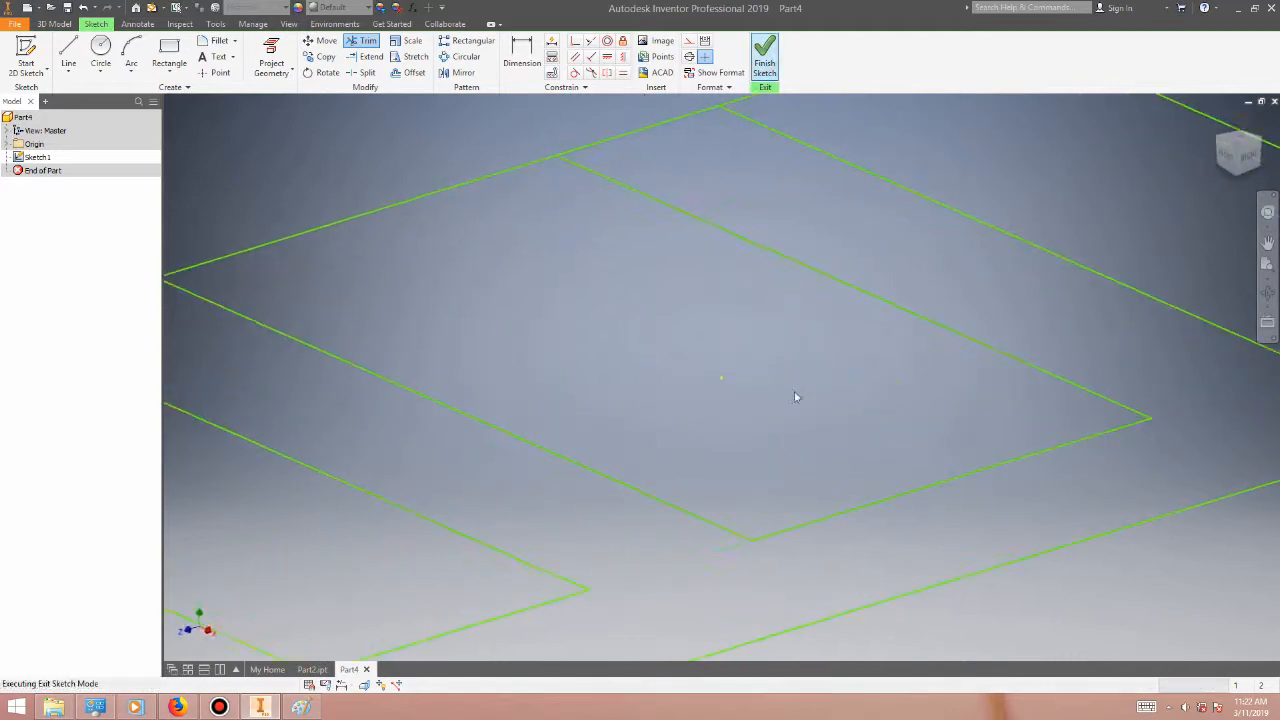
# - Check the reference drawing, try extruding the left outer and middle regions 32 mm, and undo the extrusion
pyautogui.click(302, 707)
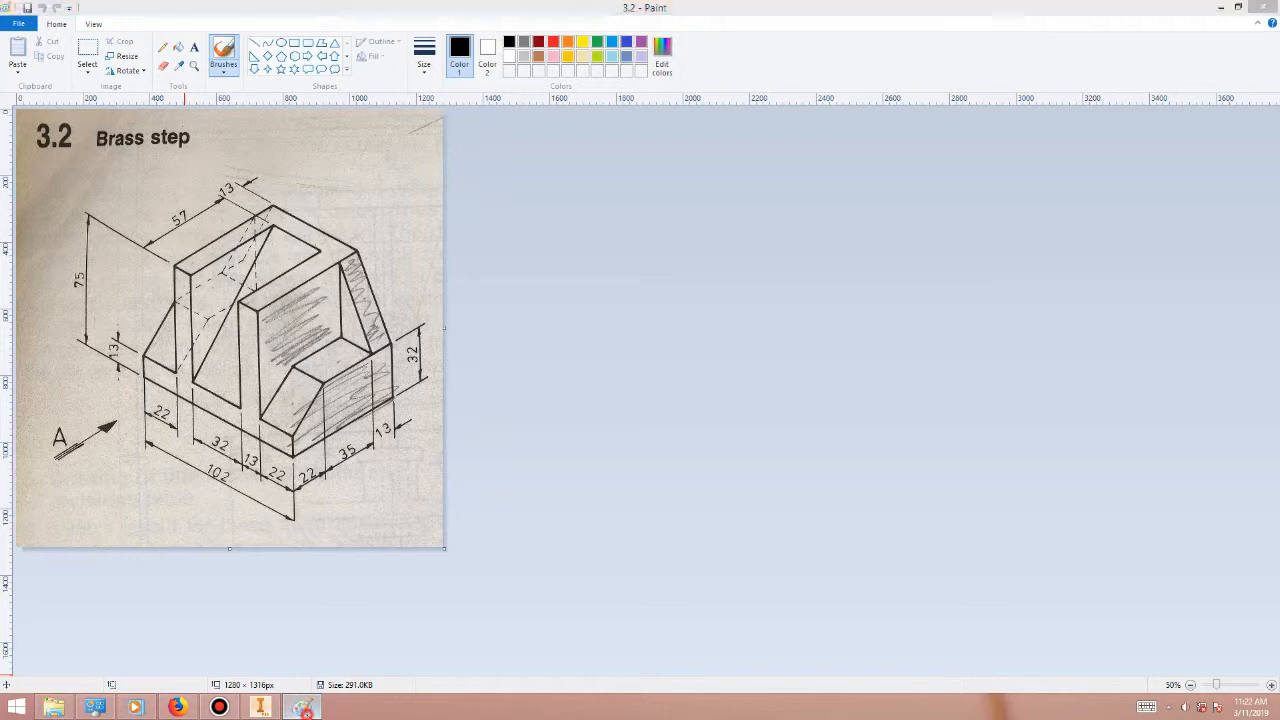
pyautogui.click(302, 707)
pyautogui.click(68, 50)
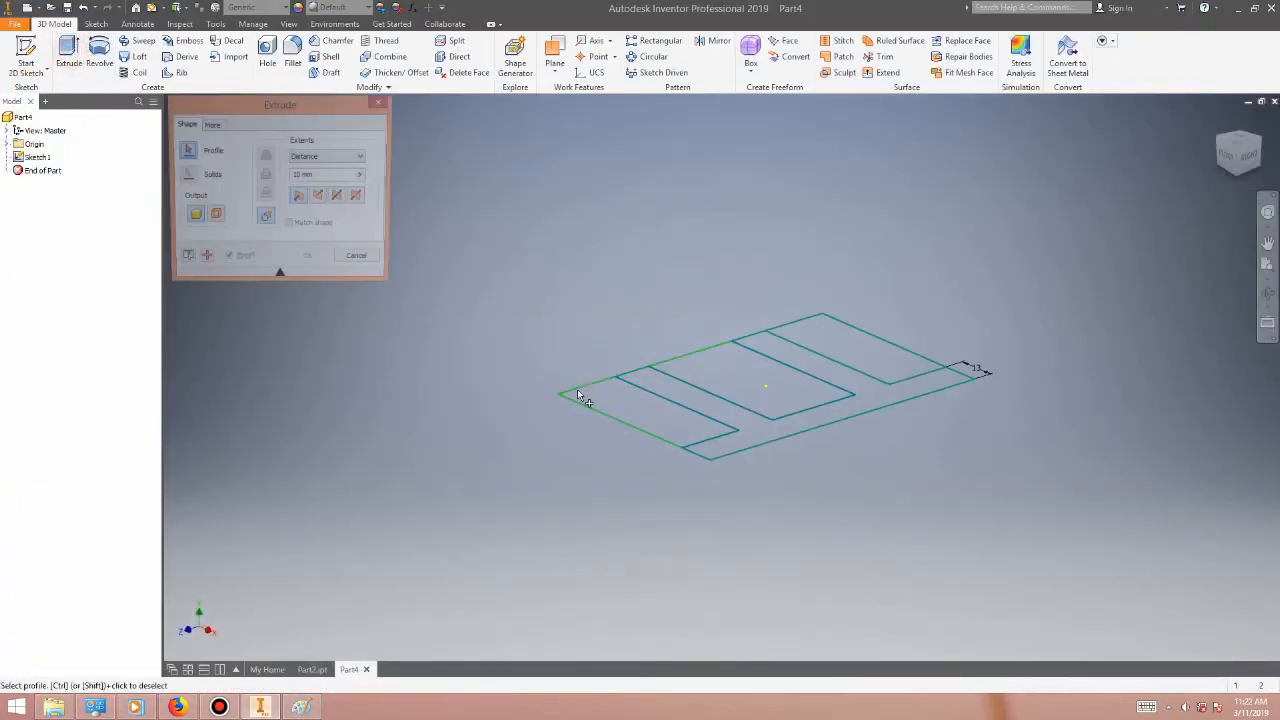
pyautogui.click(646, 417)
pyautogui.click(755, 370)
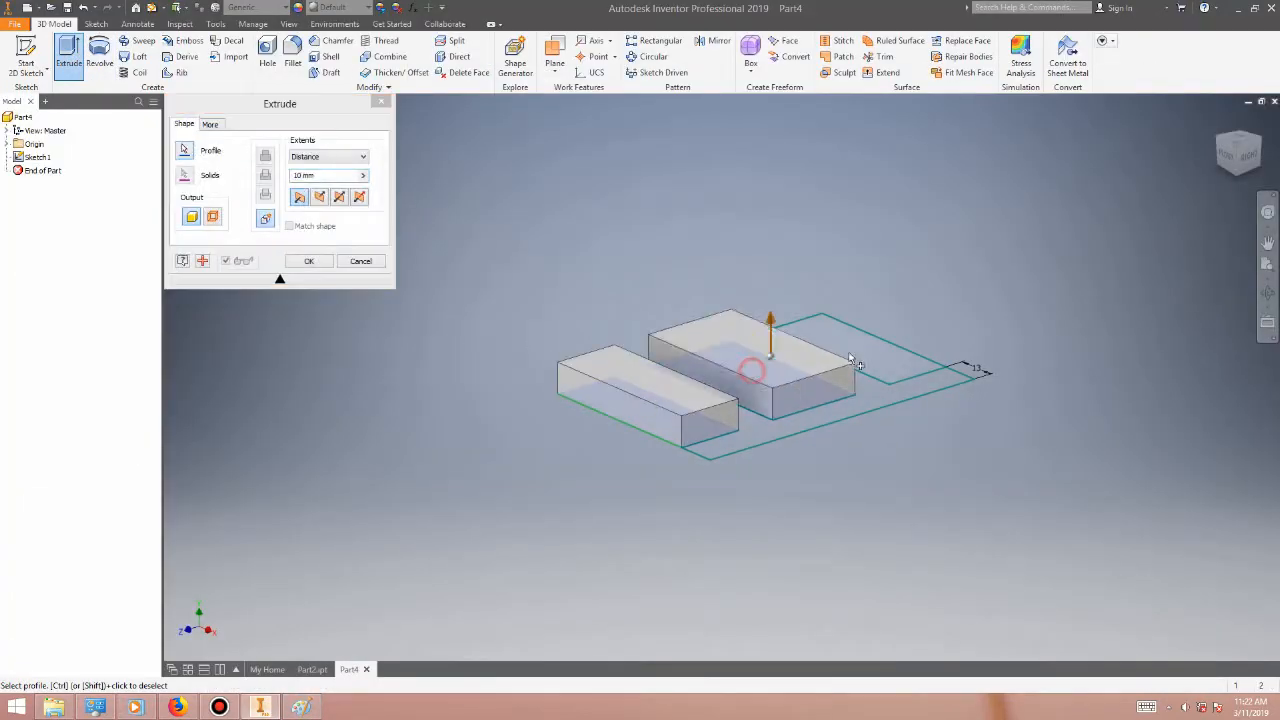
pyautogui.click(330, 175)
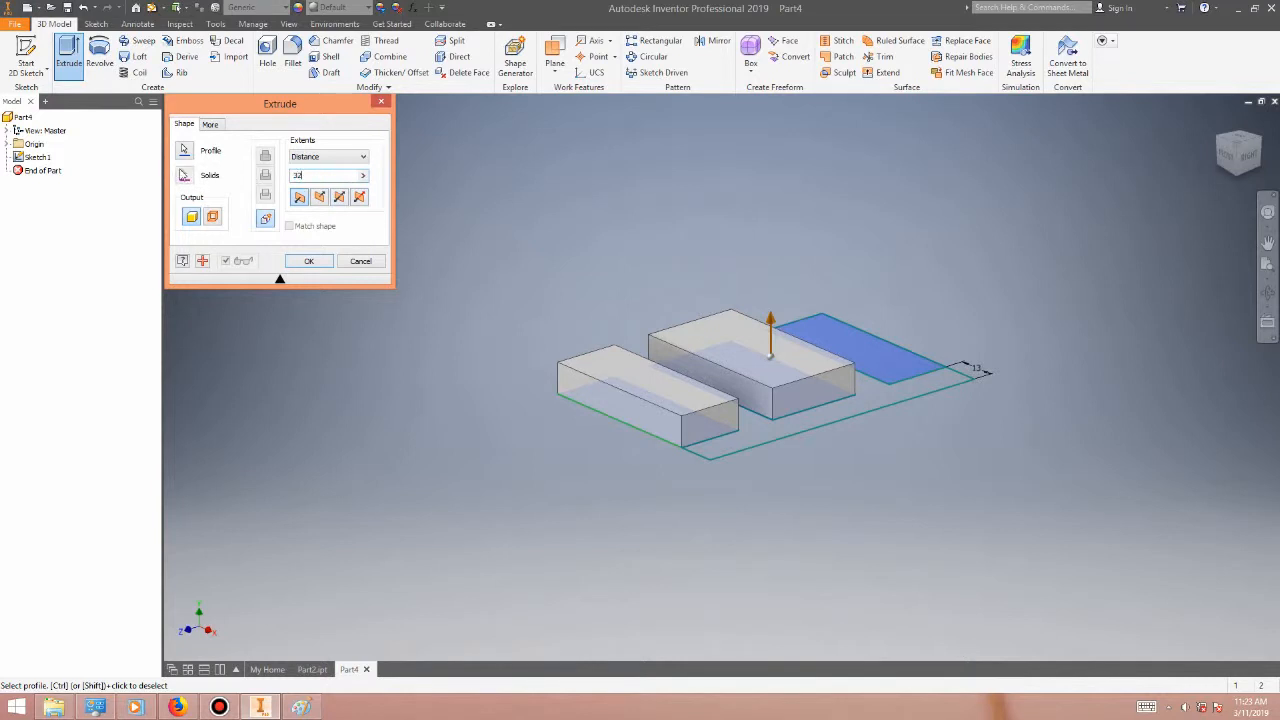
pyautogui.press('Return')
pyautogui.hotkey('ctrl', 'z')
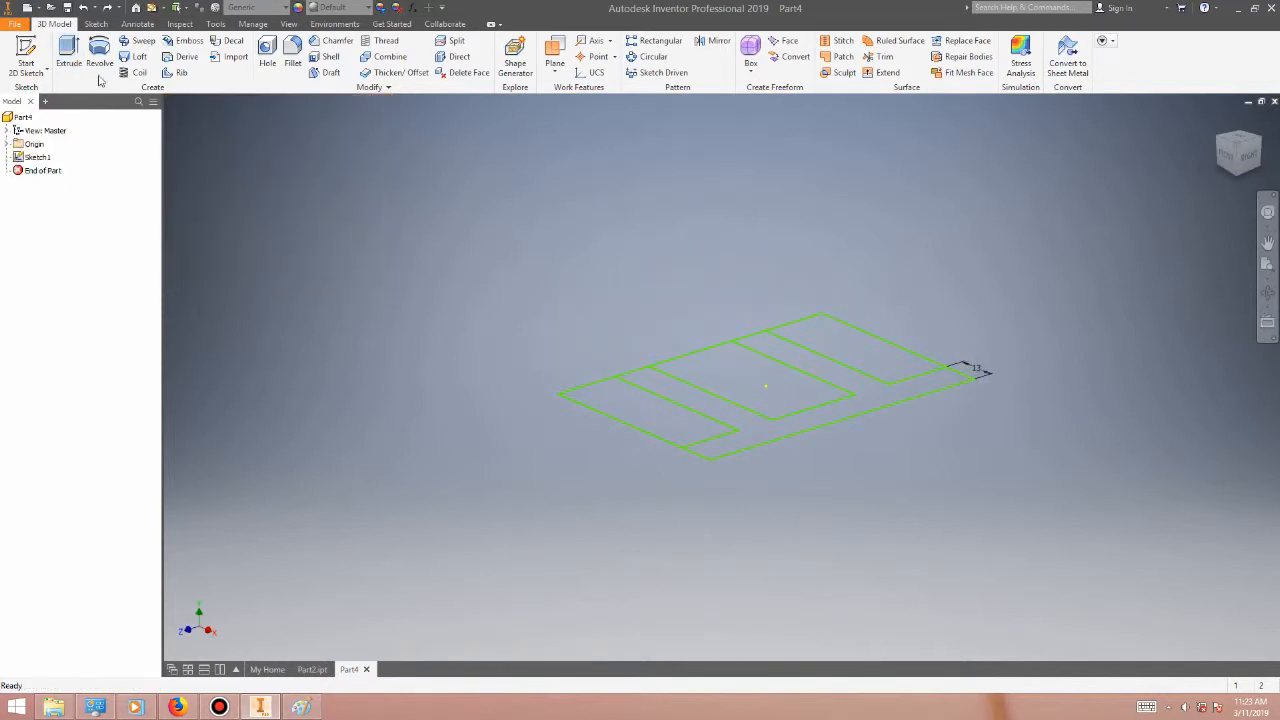
pyautogui.click(69, 55)
pyautogui.click(663, 422)
pyautogui.click(762, 385)
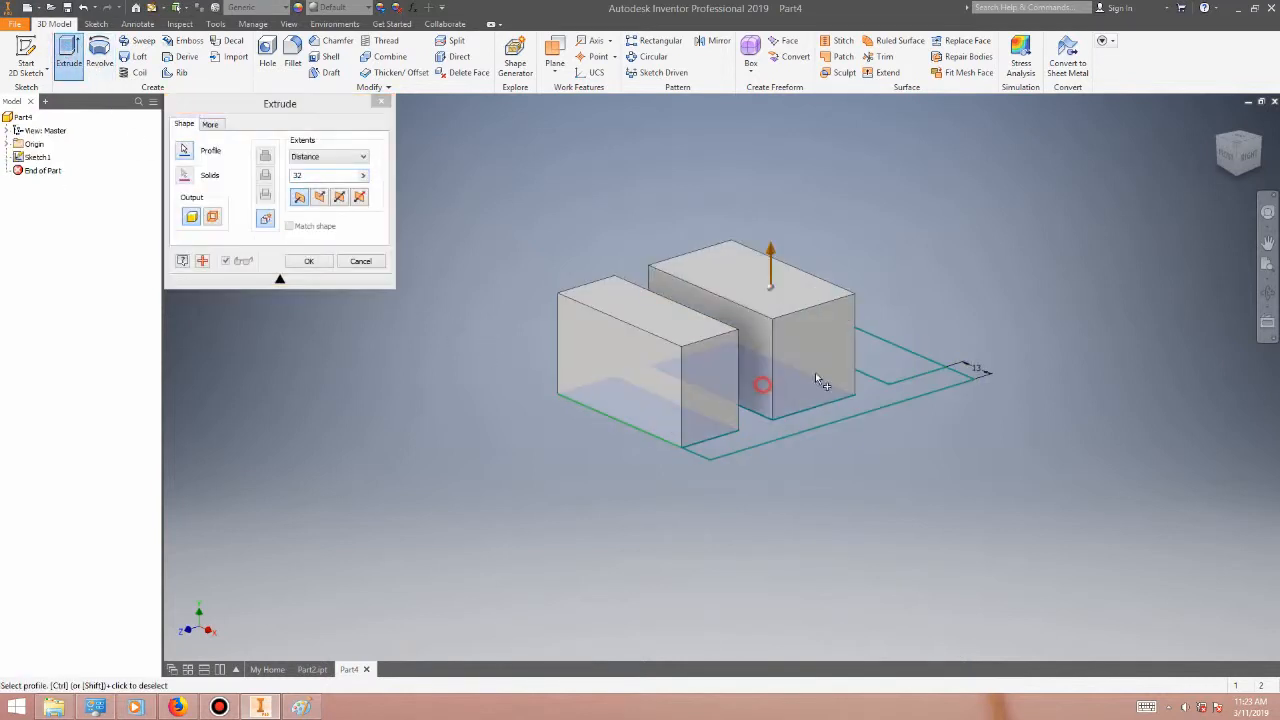
pyautogui.click(898, 367)
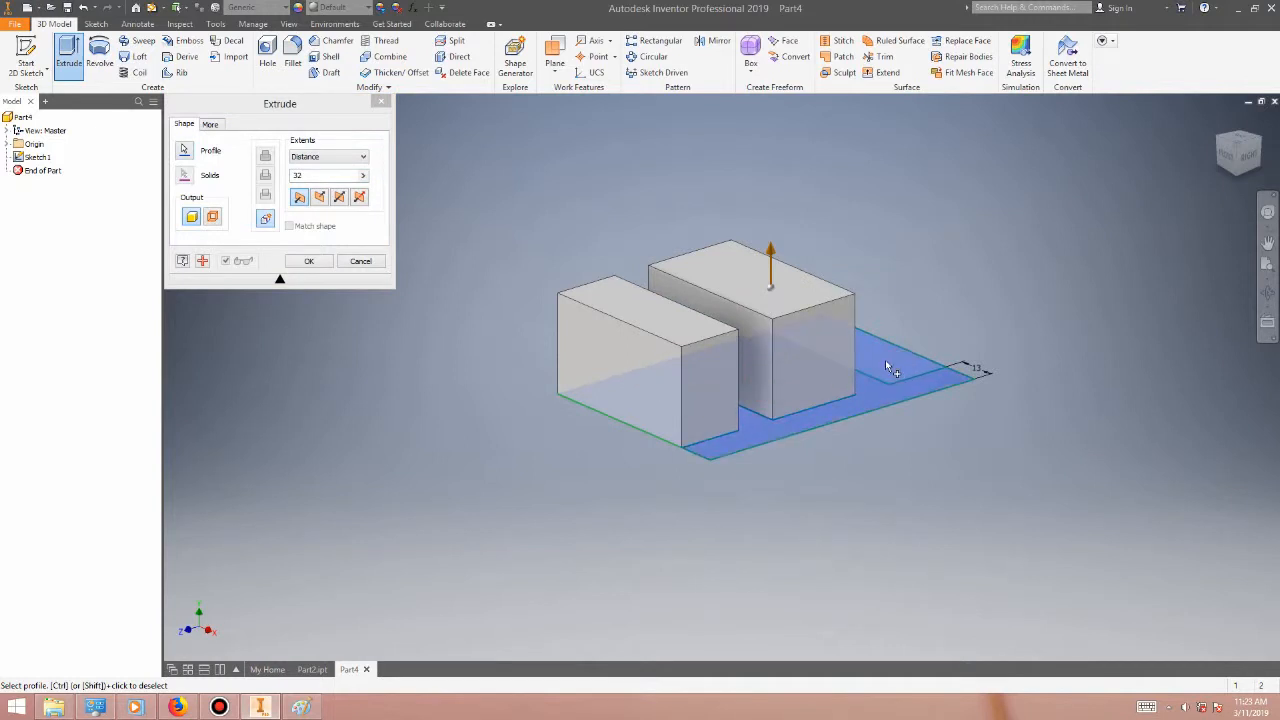
pyautogui.press('Escape')
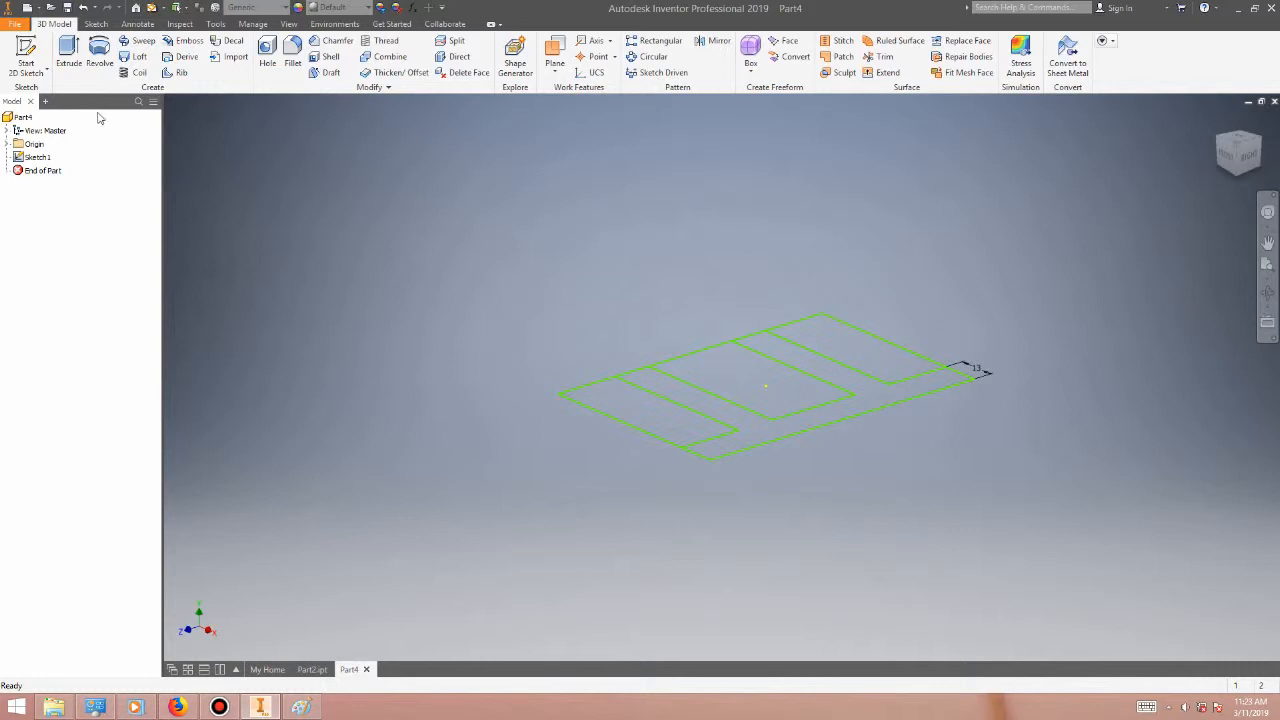
# - Extrude both 22 mm wide outer regions and the middle region 32 mm upward as three blocks
pyautogui.click(69, 55)
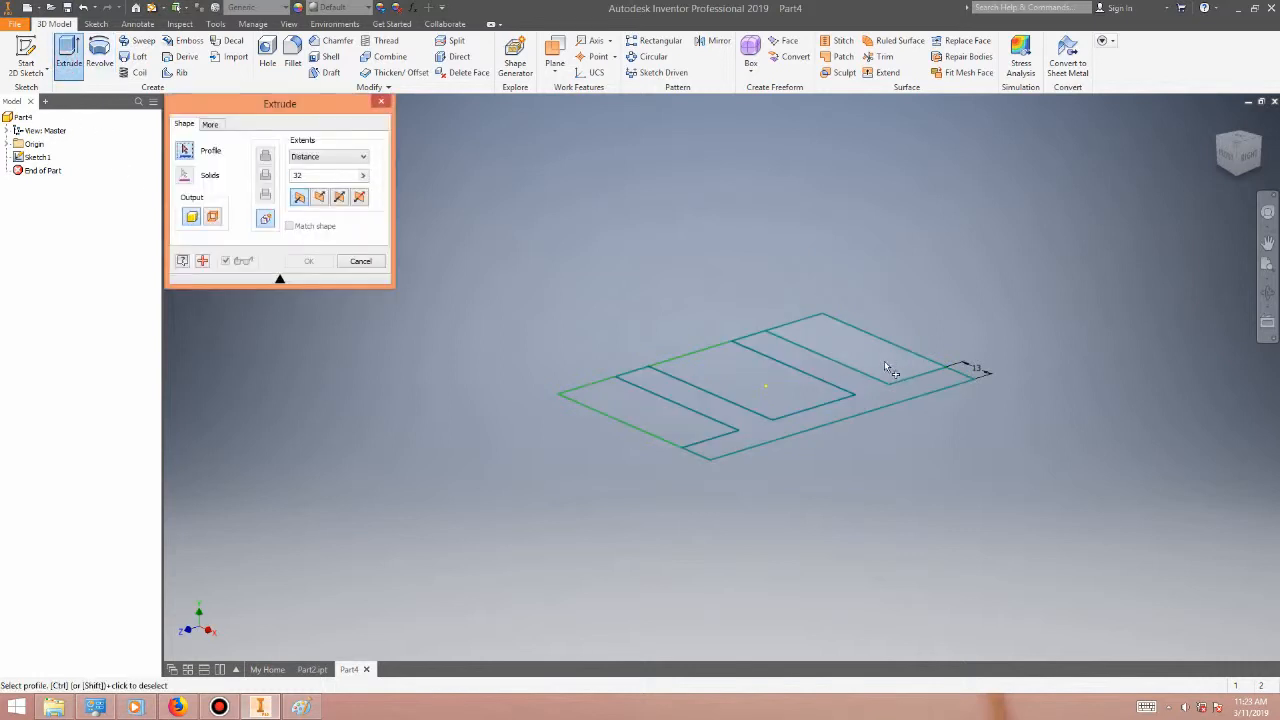
pyautogui.scroll(-3, 881, 370)
pyautogui.click(805, 335)
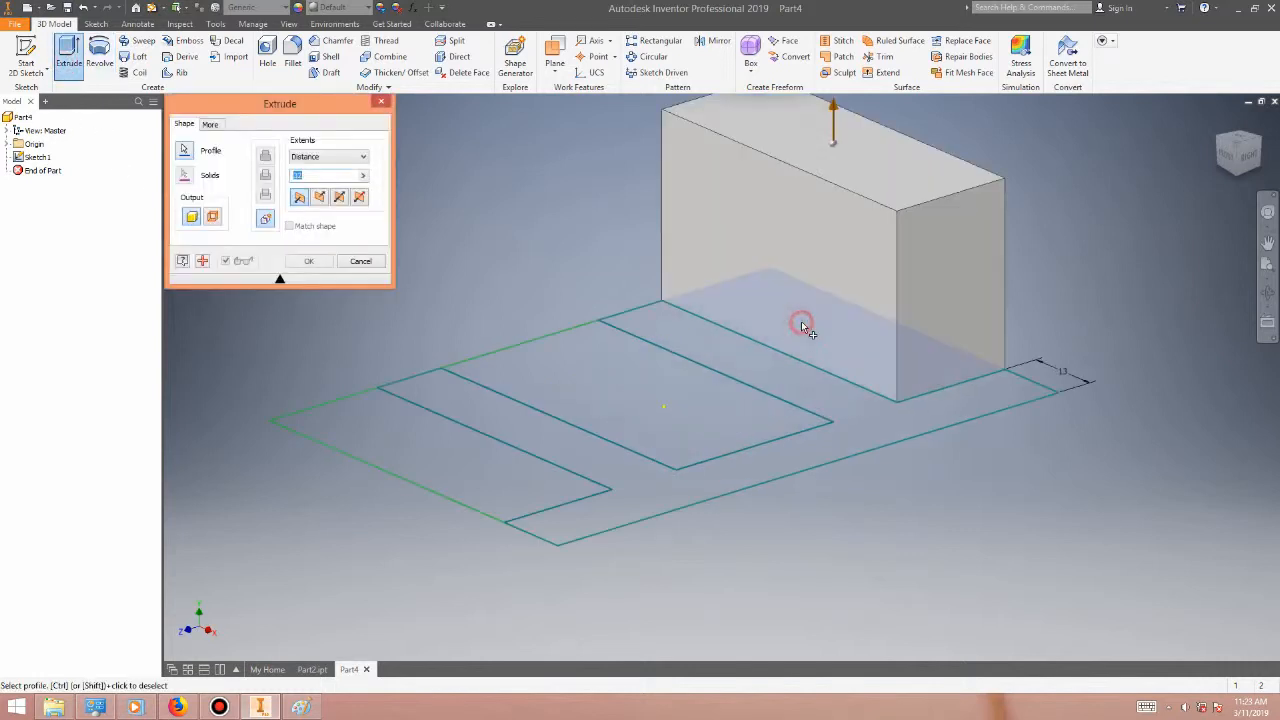
pyautogui.click(700, 416)
pyautogui.click(463, 458)
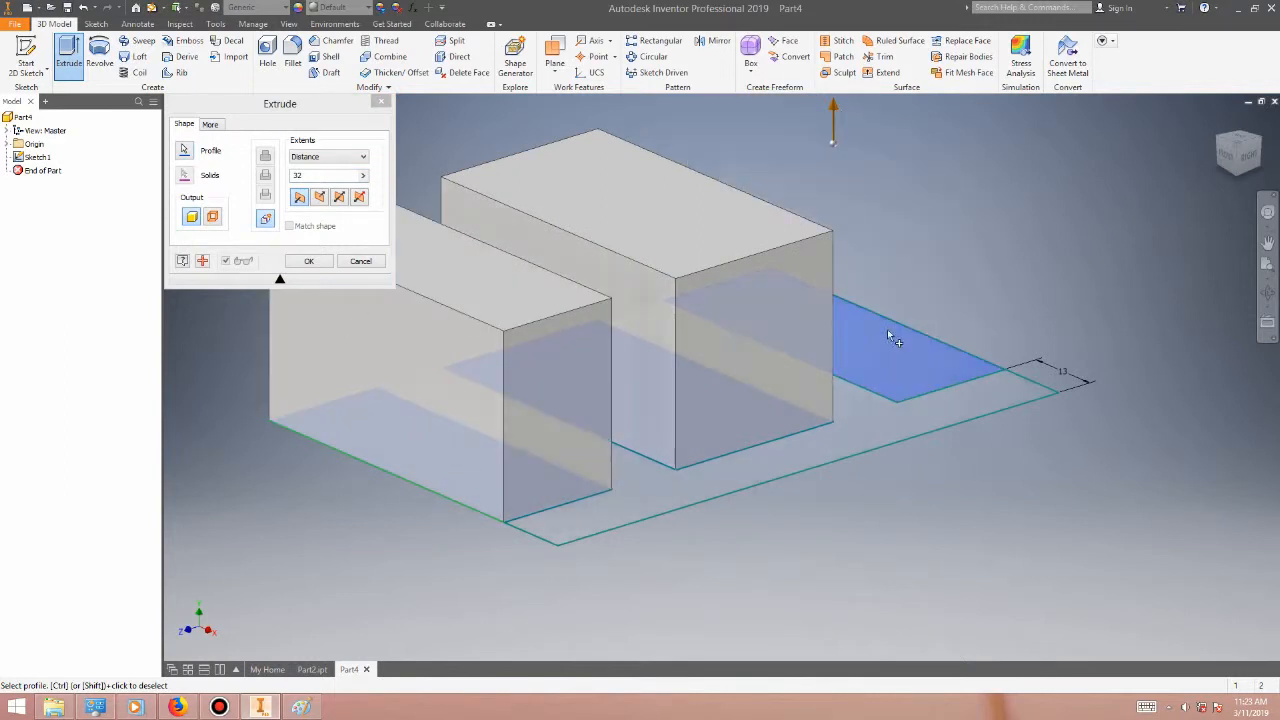
pyautogui.click(909, 344)
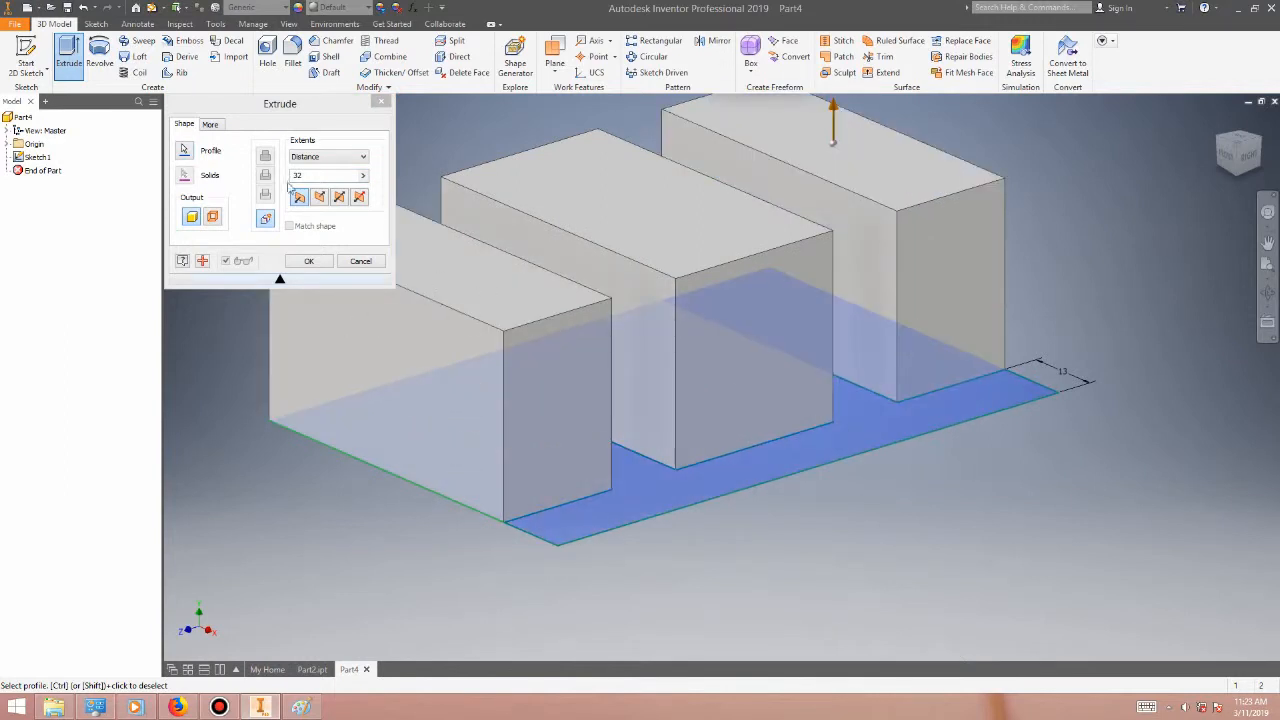
pyautogui.click(309, 261)
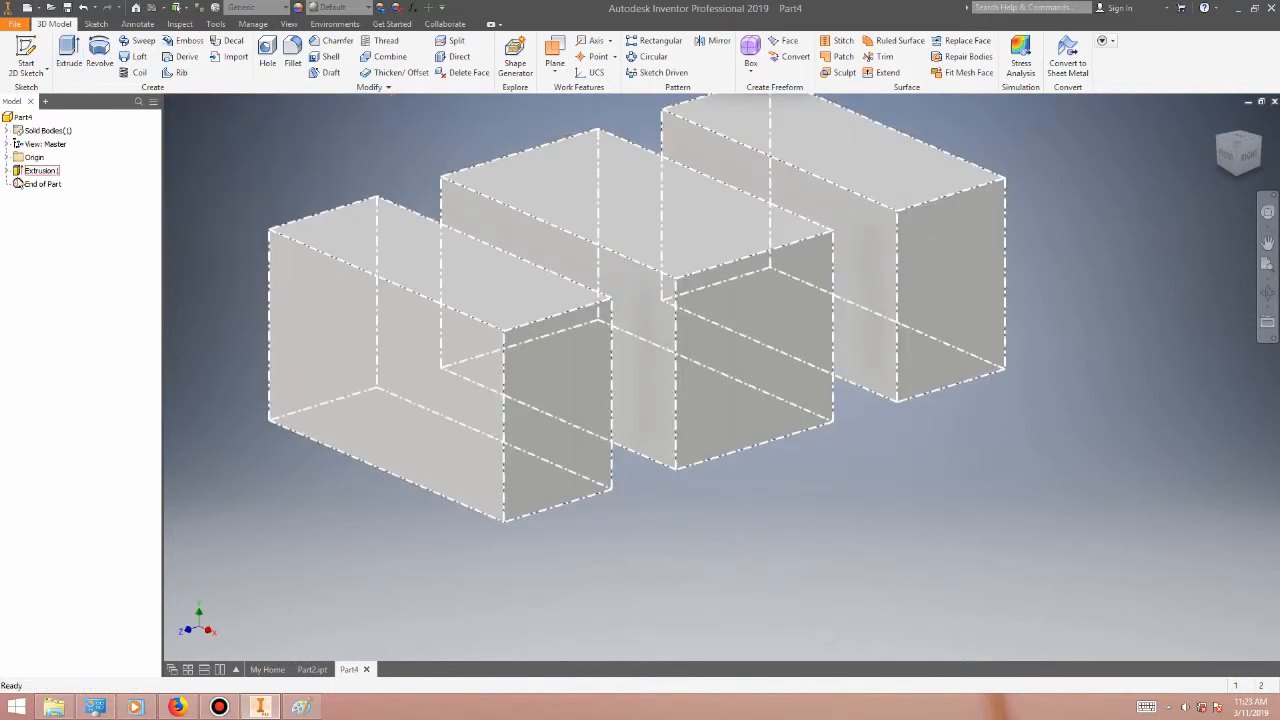
# - Make the base sketch under the first extrusion visible for reuse
pyautogui.click(6, 171)
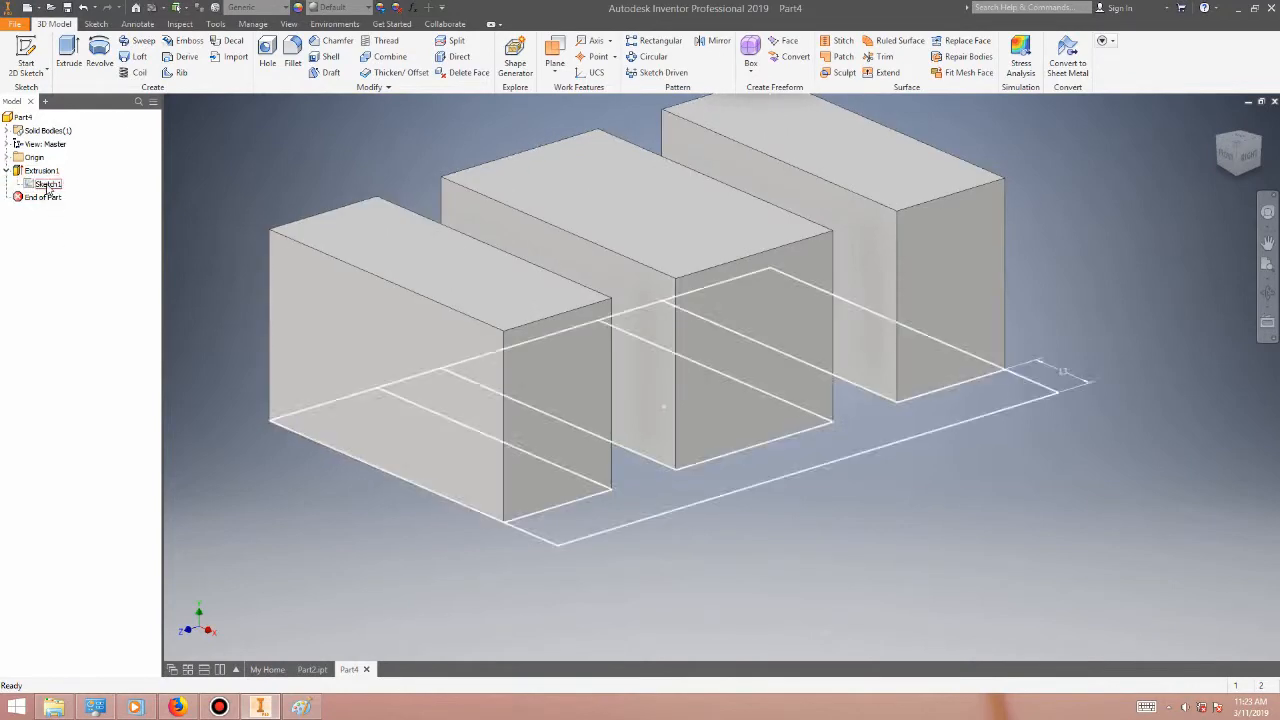
pyautogui.rightClick(45, 184)
pyautogui.click(78, 359)
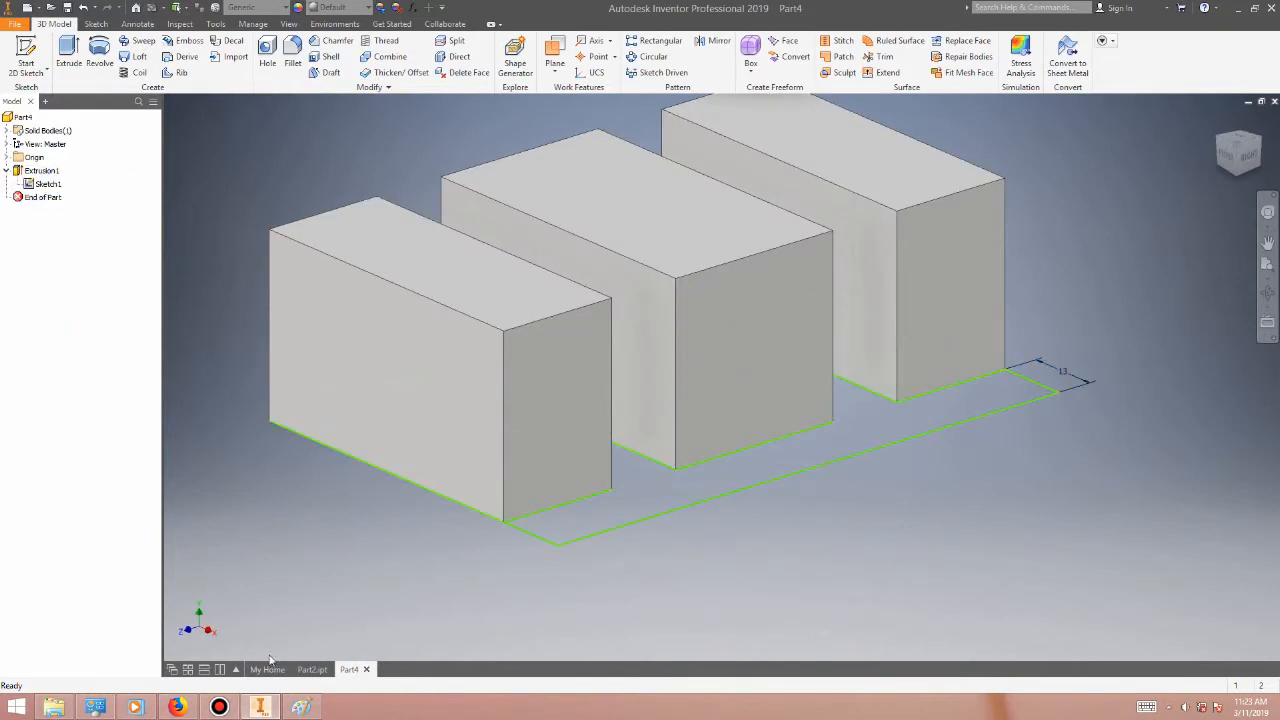
# - Check the reference drawing and extrude the remaining profile, the 13 mm band with its two 13 mm walls, 75 mm upward joined to the blocks
pyautogui.click(302, 707)
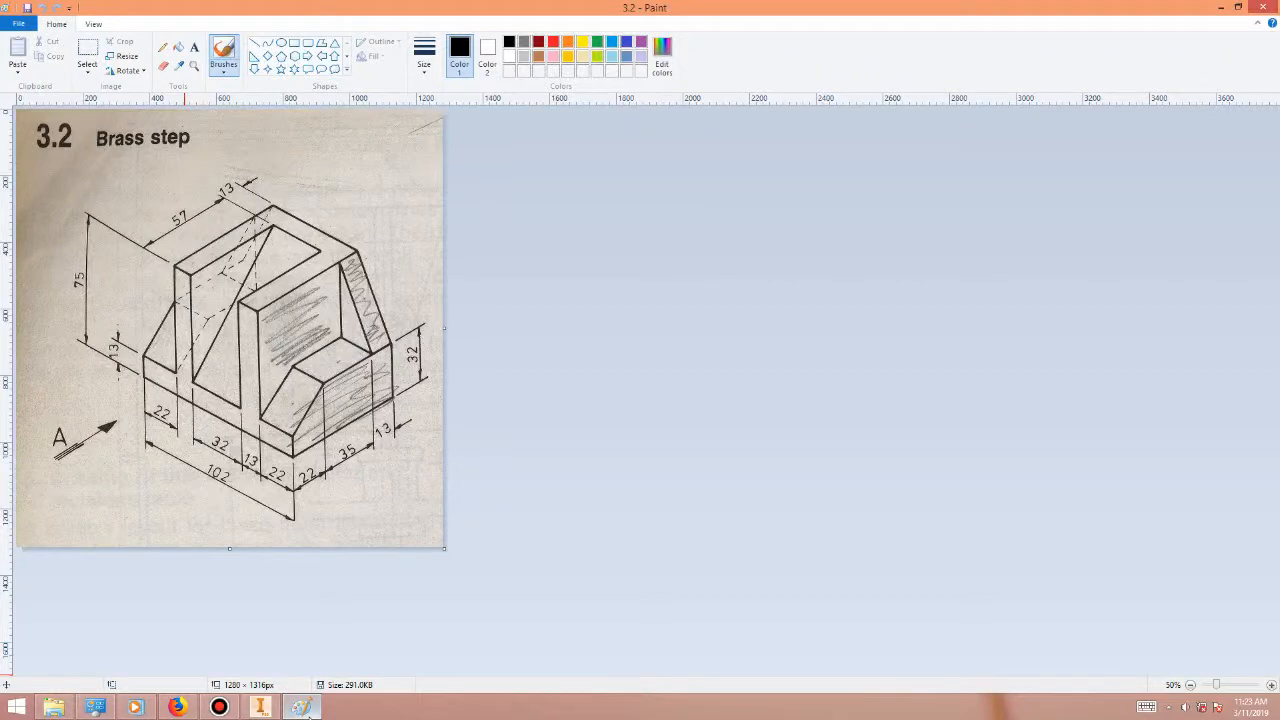
pyautogui.click(260, 707)
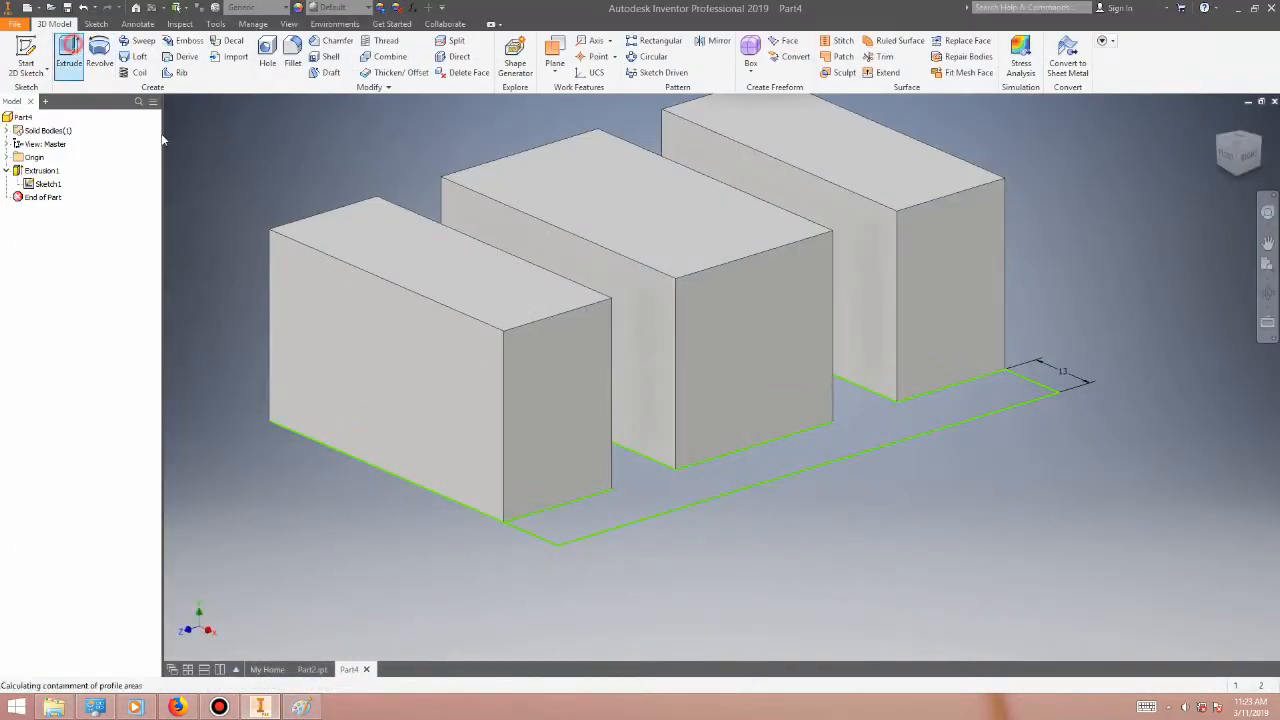
pyautogui.click(68, 55)
pyautogui.click(652, 500)
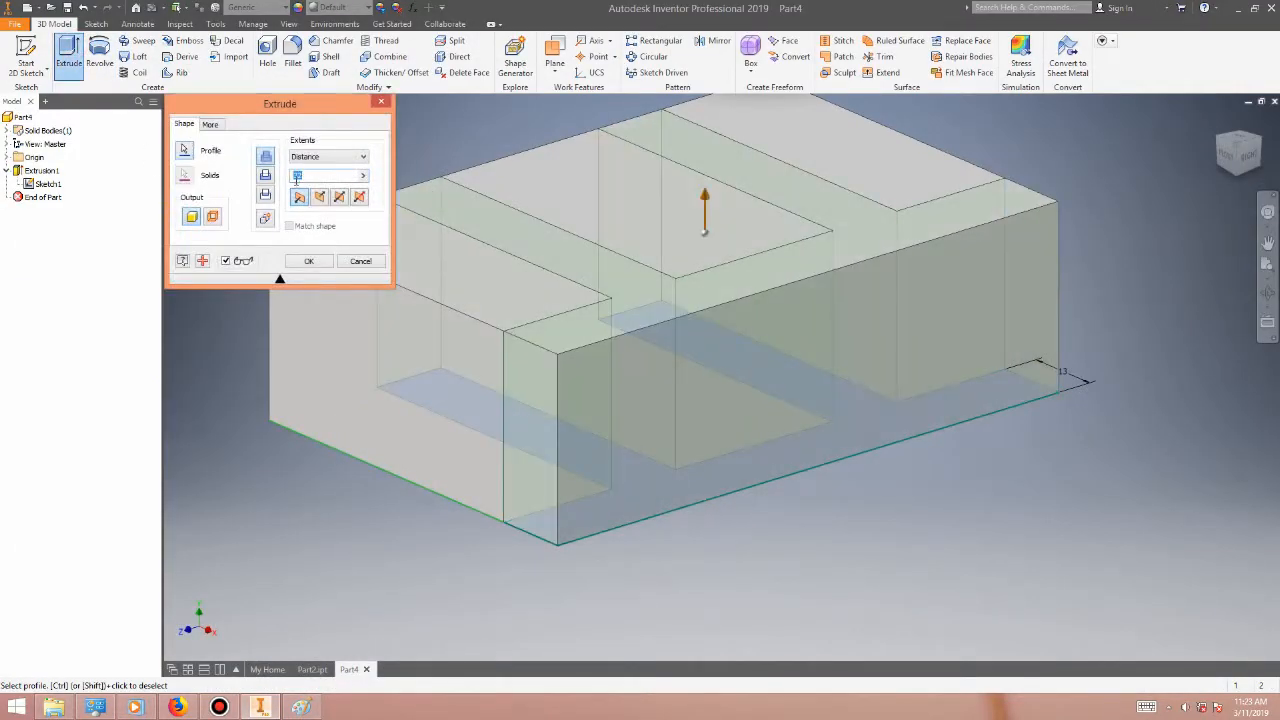
pyautogui.write('72')
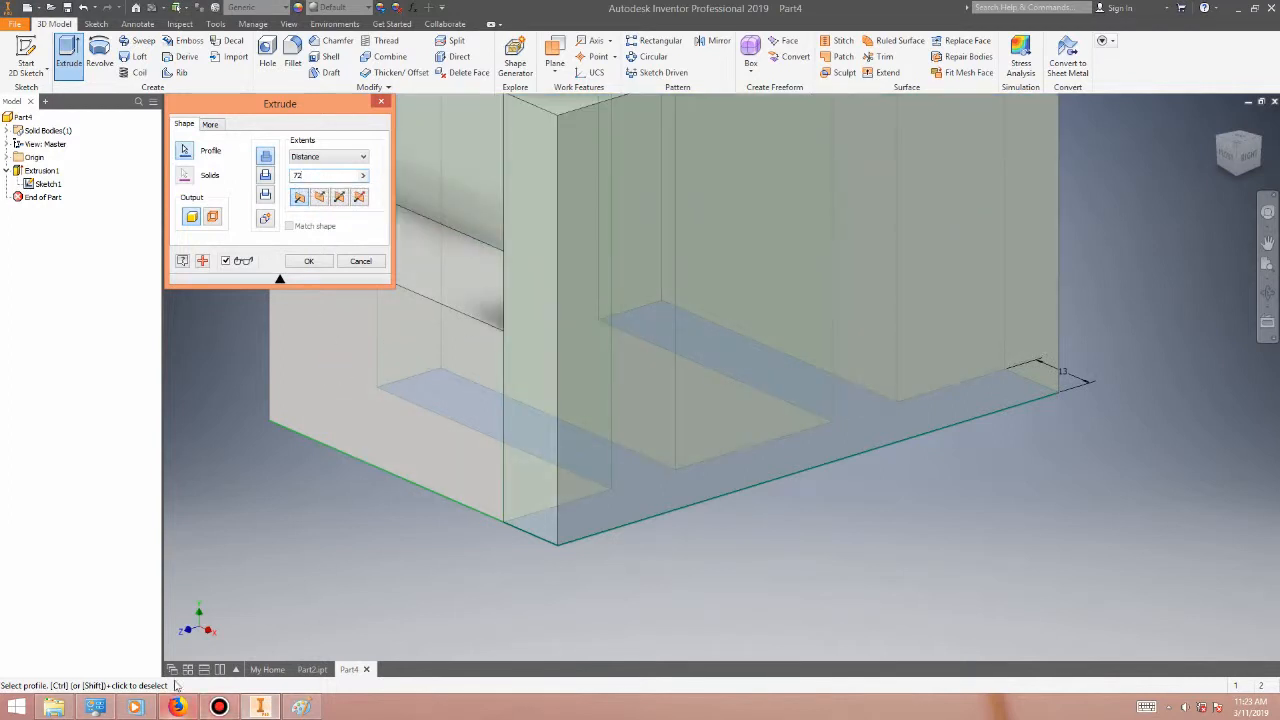
pyautogui.scroll(3, 416, 567)
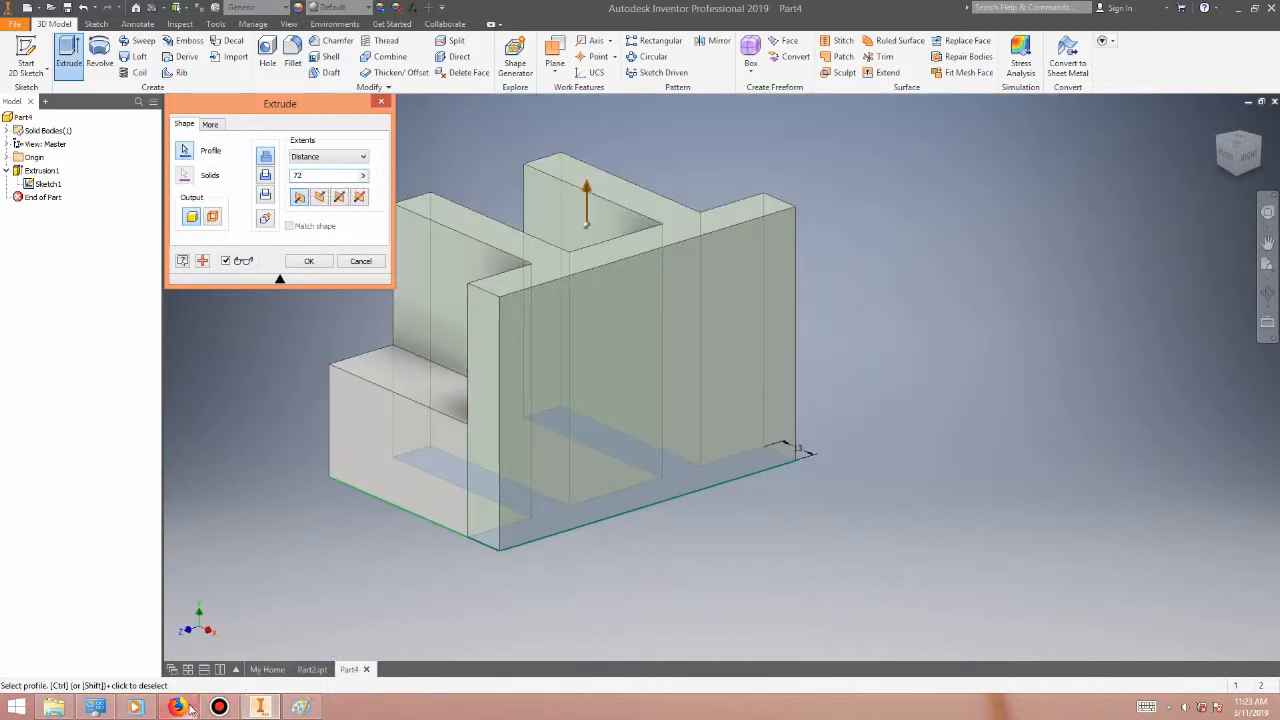
pyautogui.click(300, 707)
pyautogui.click(300, 707)
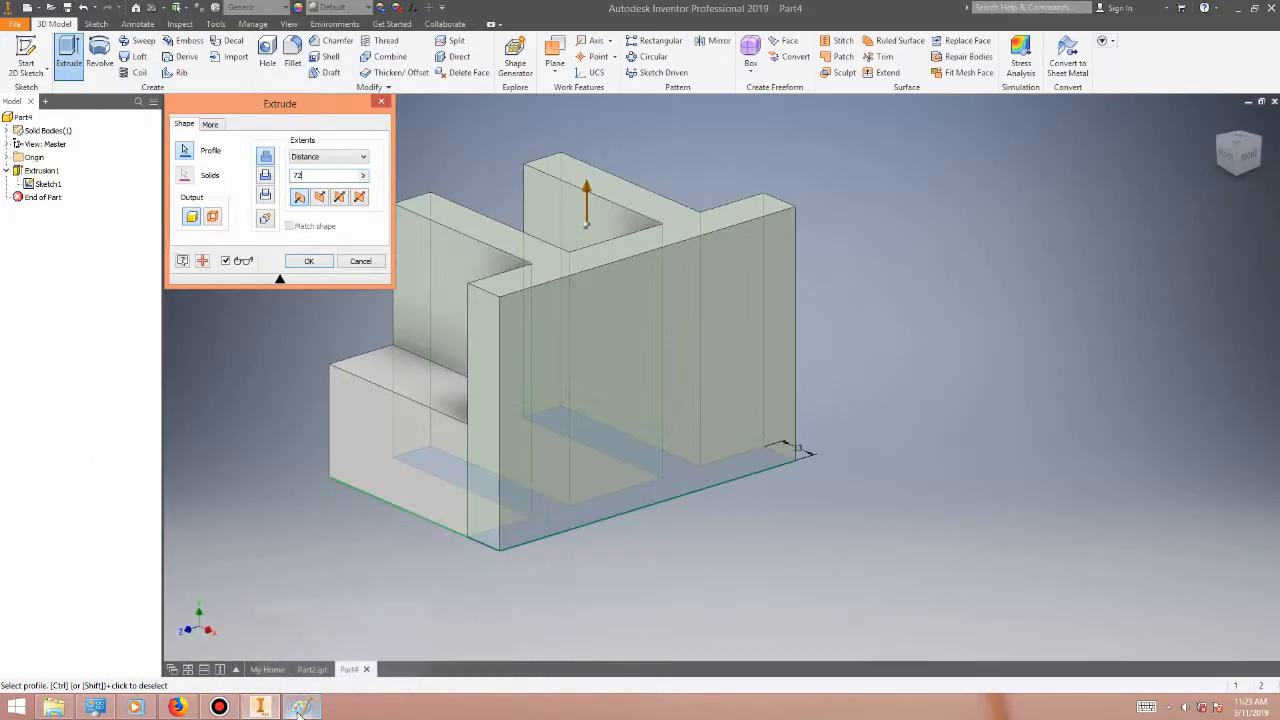
pyautogui.press('BackSpace')
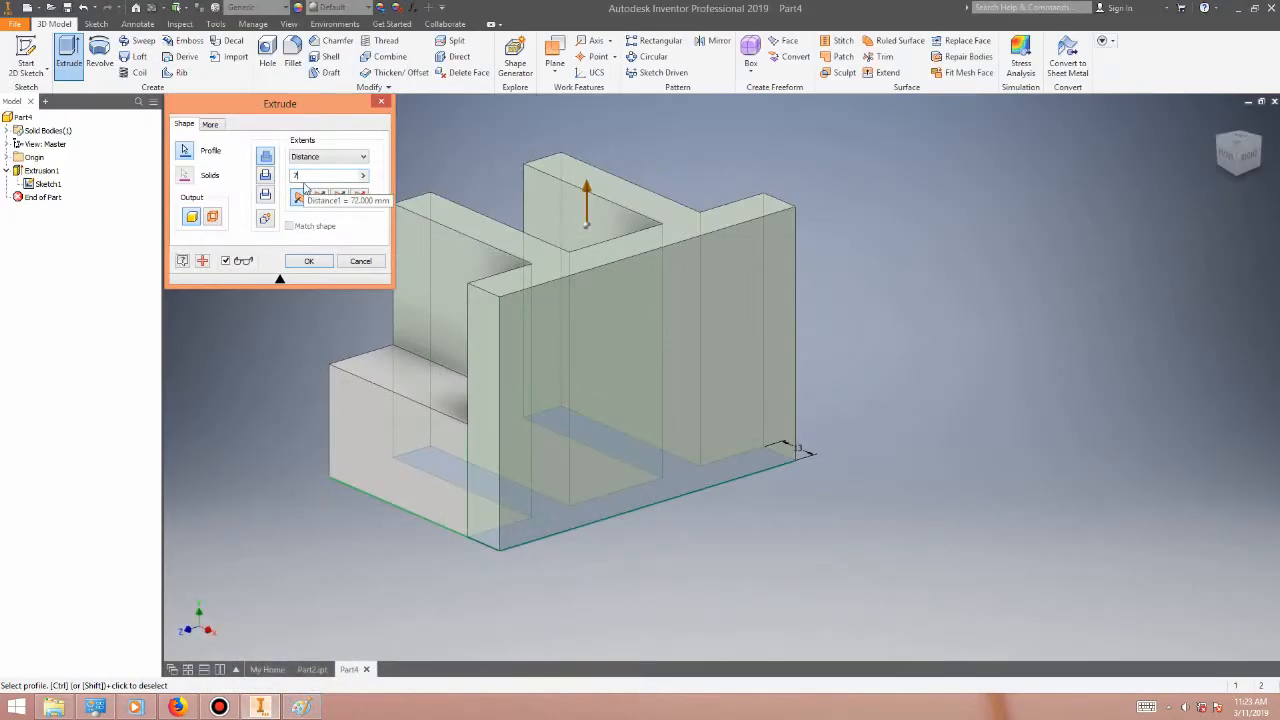
pyautogui.write('5')
pyautogui.press('Return')
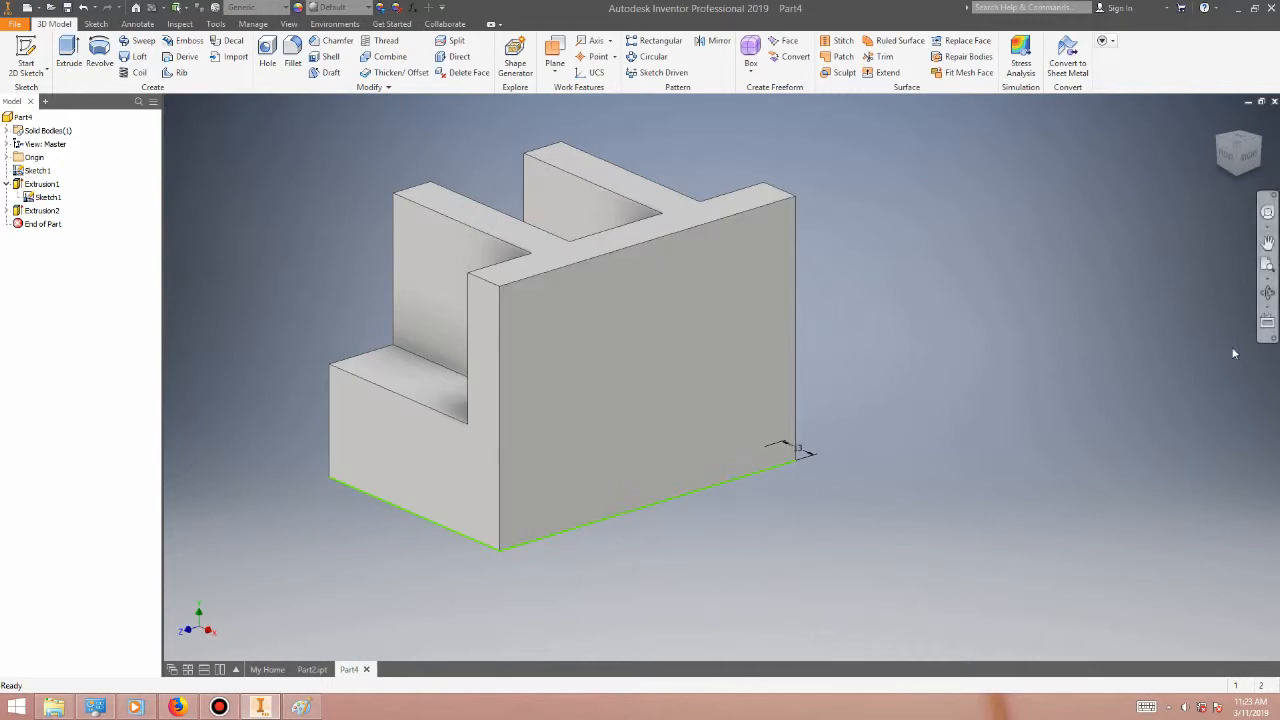
# - Examine the model's L-shaped outer side face and compare it with the reference drawing
pyautogui.click(1270, 296)
pyautogui.moveTo(731, 346); pyautogui.dragTo(818, 381)
pyautogui.press('Escape')
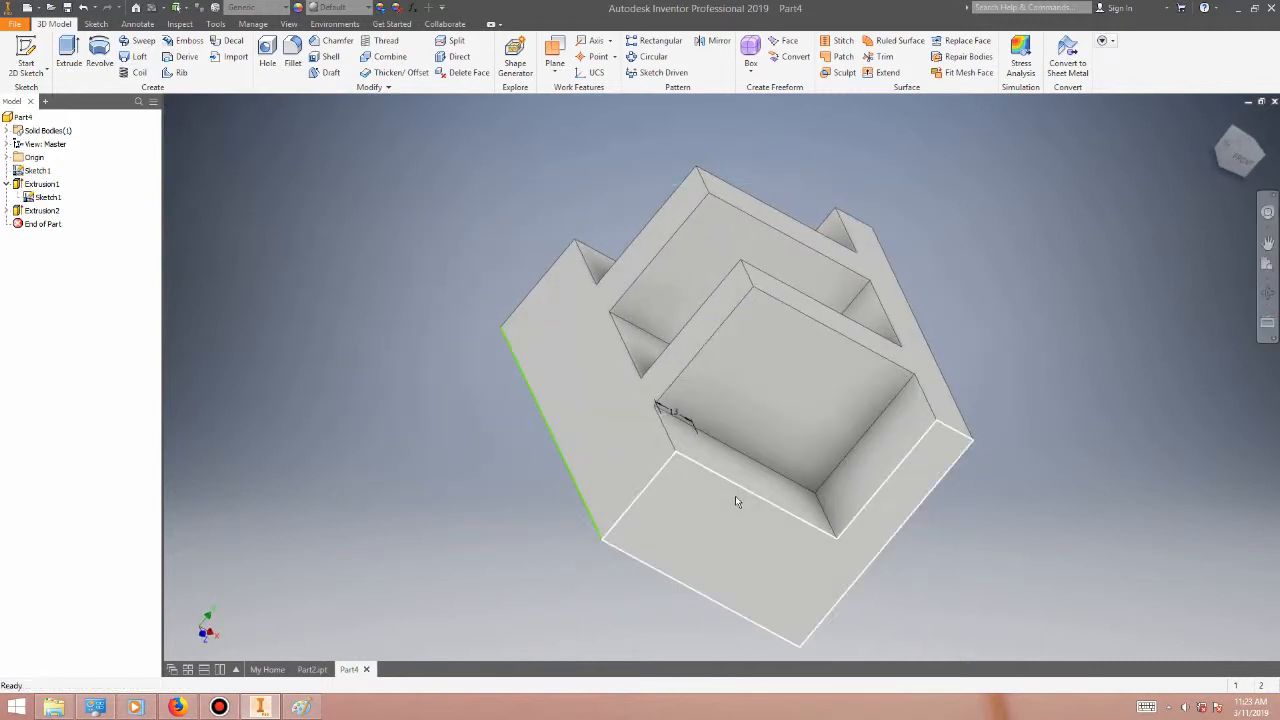
pyautogui.rightClick(711, 502)
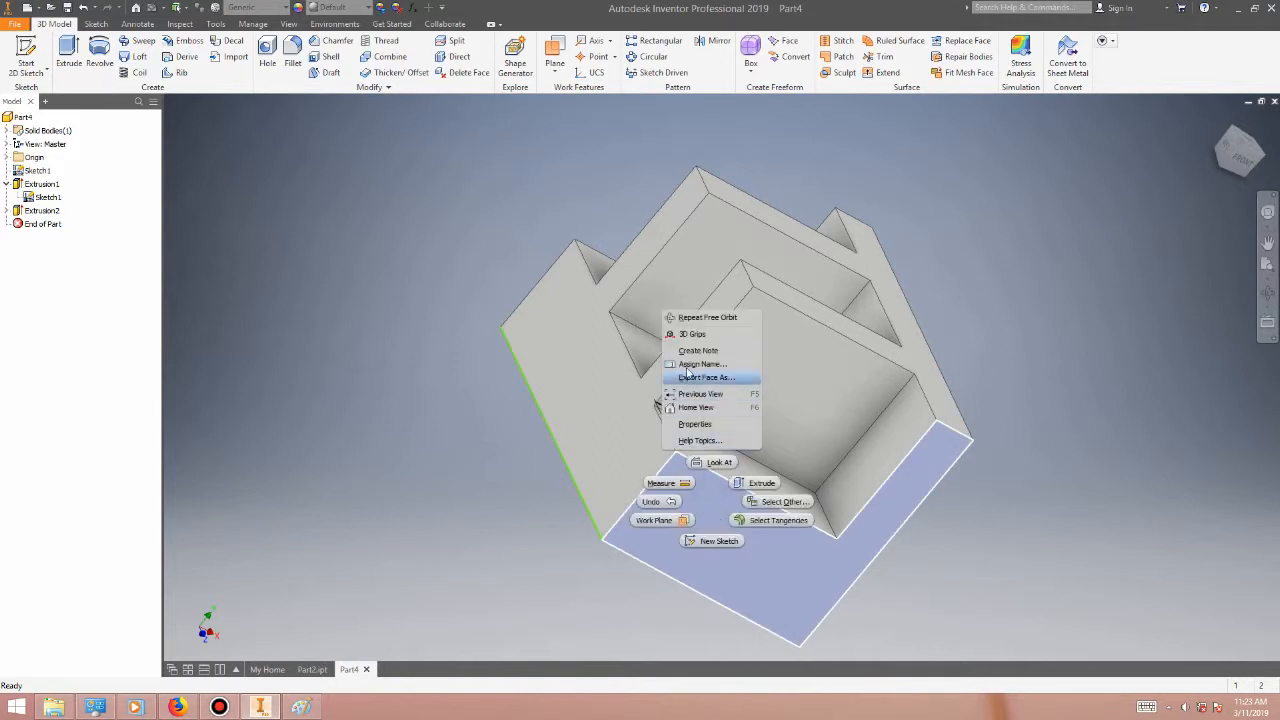
pyautogui.click(470, 538)
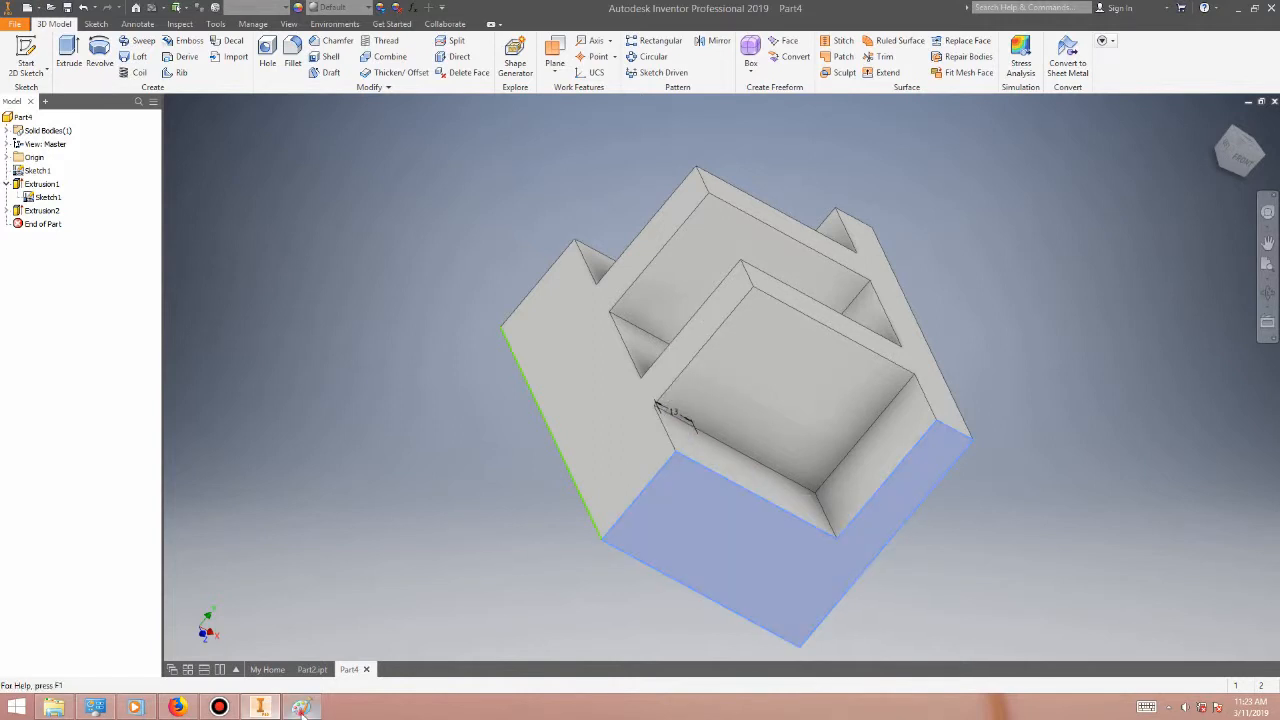
pyautogui.click(301, 707)
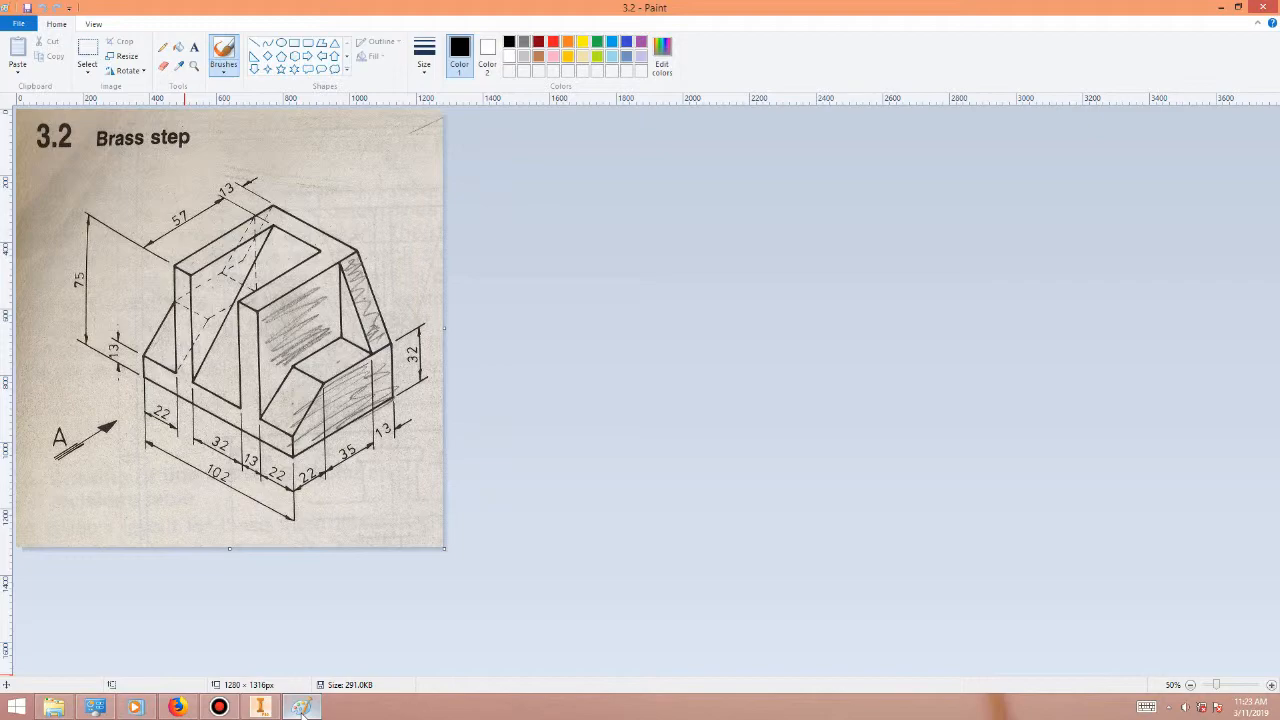
pyautogui.click(301, 707)
pyautogui.click(301, 707)
pyautogui.click(301, 707)
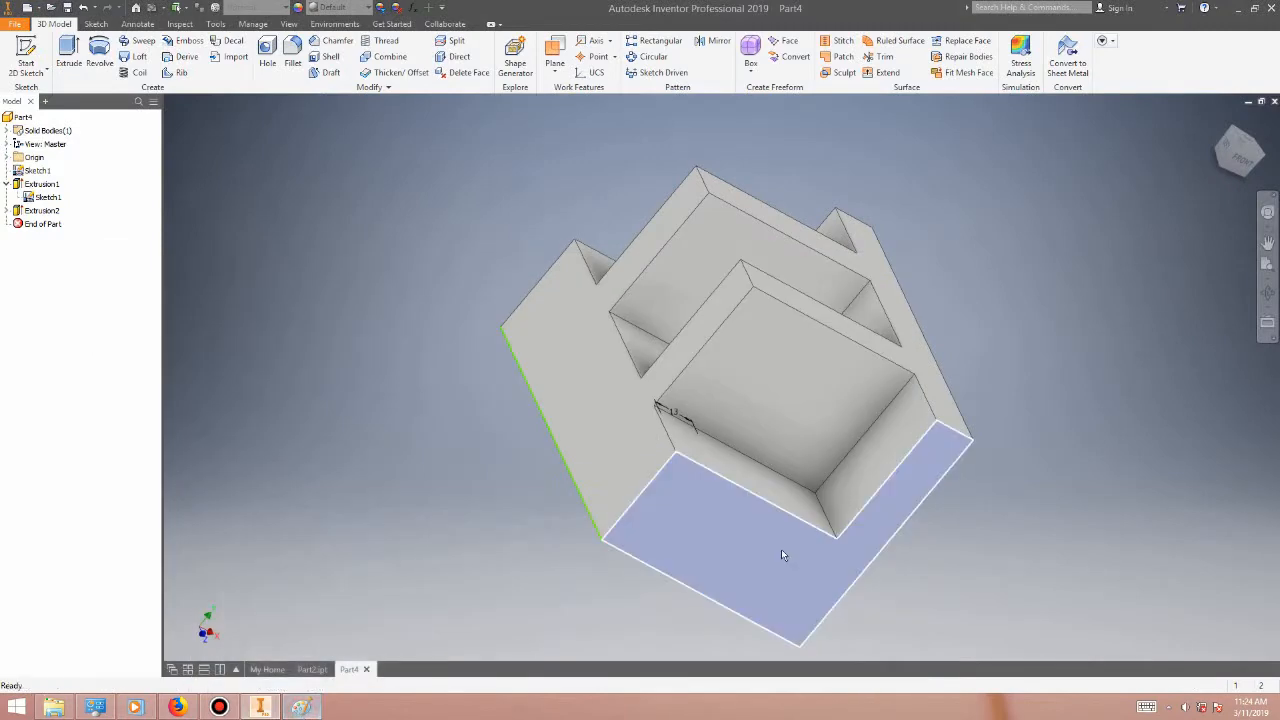
# - Start a sketch on the L-shaped outer side face and draw a 13 mm line up from its lower outer corner
pyautogui.rightClick(745, 558)
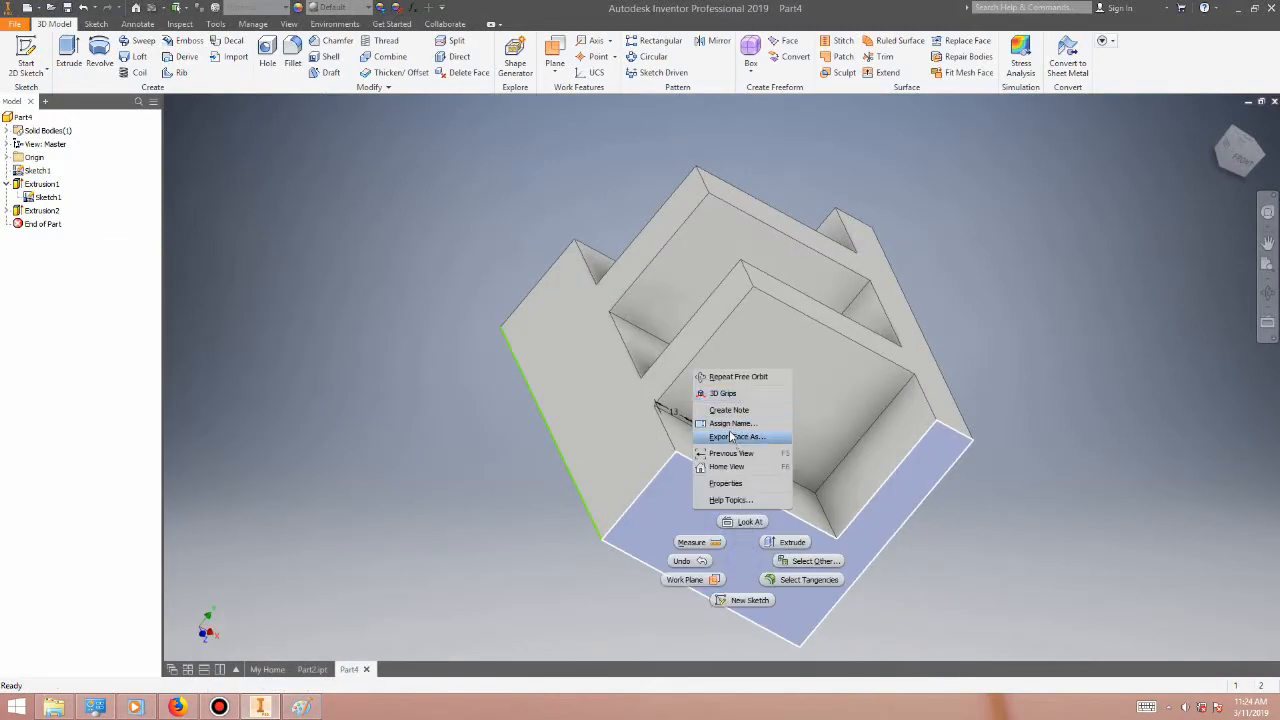
pyautogui.click(745, 600)
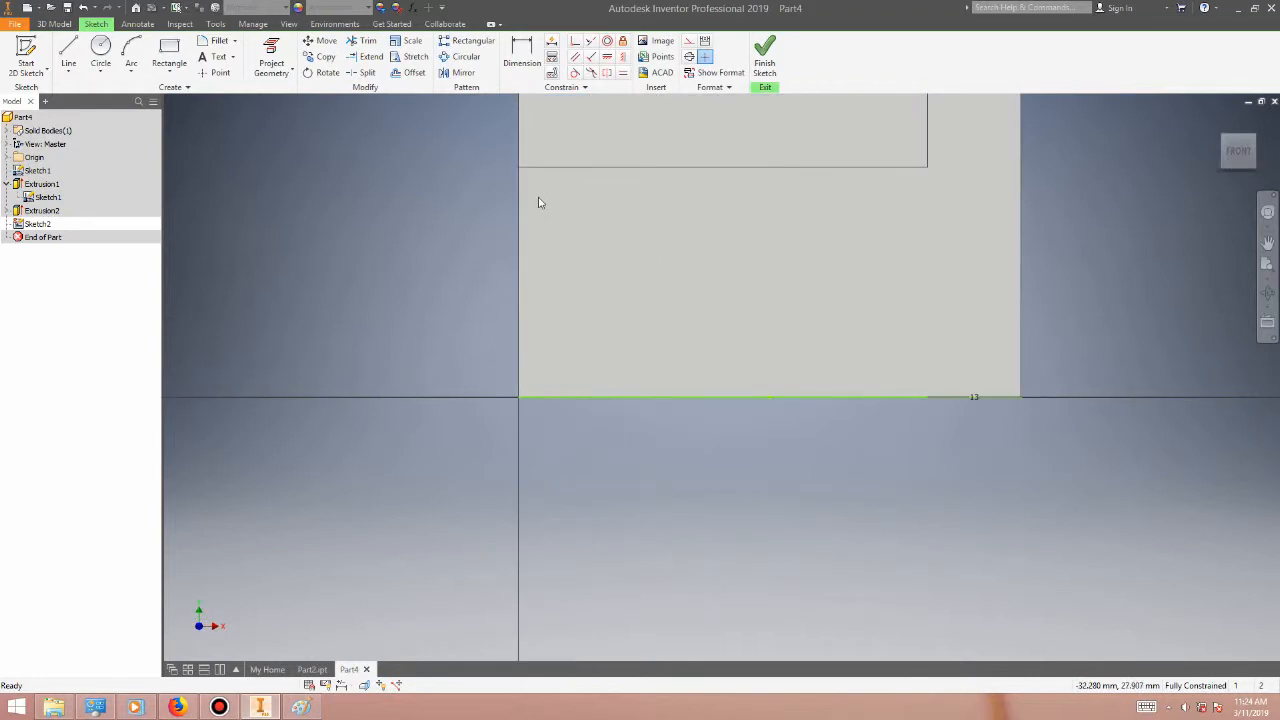
pyautogui.click(68, 50)
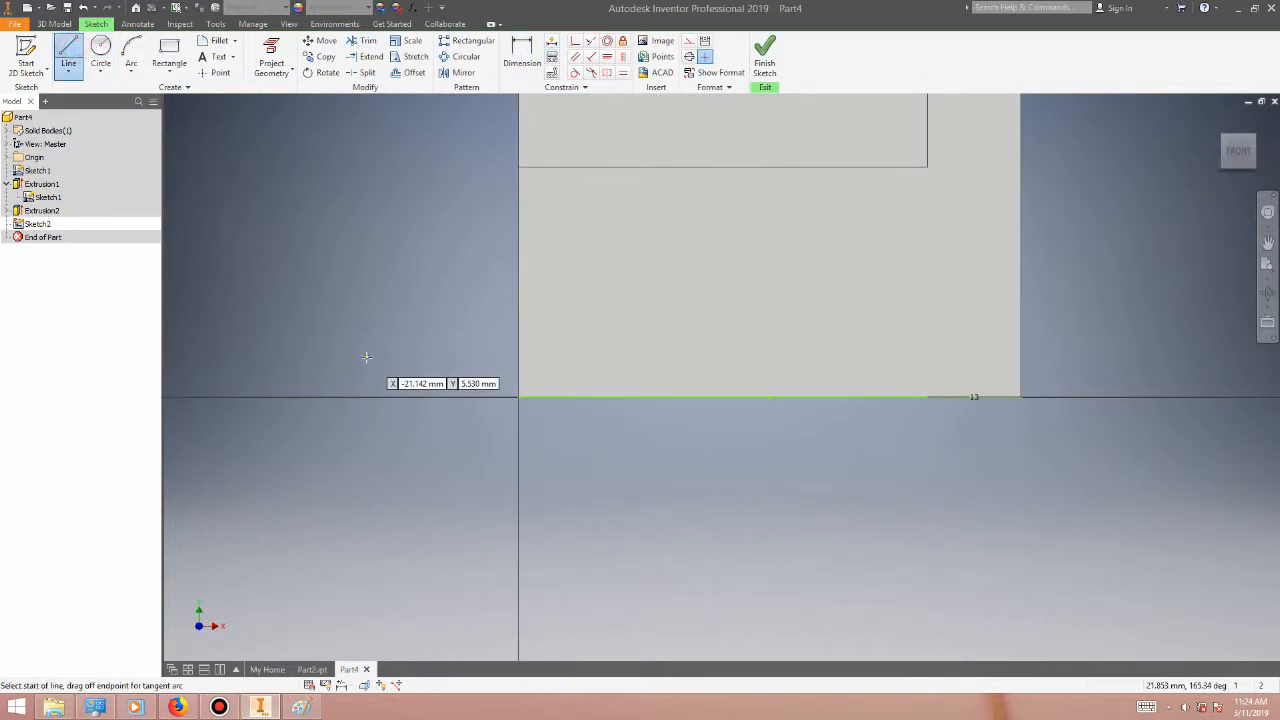
pyautogui.click(516, 399)
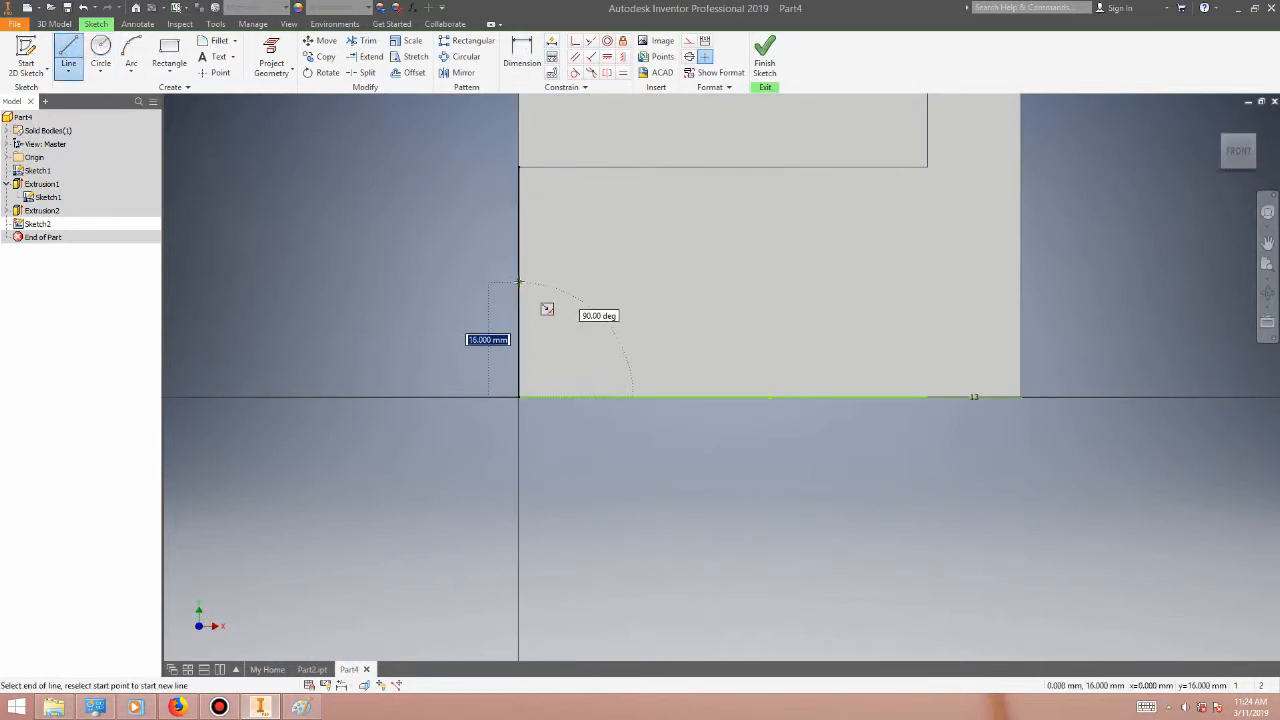
pyautogui.write('13')
pyautogui.press('Return')
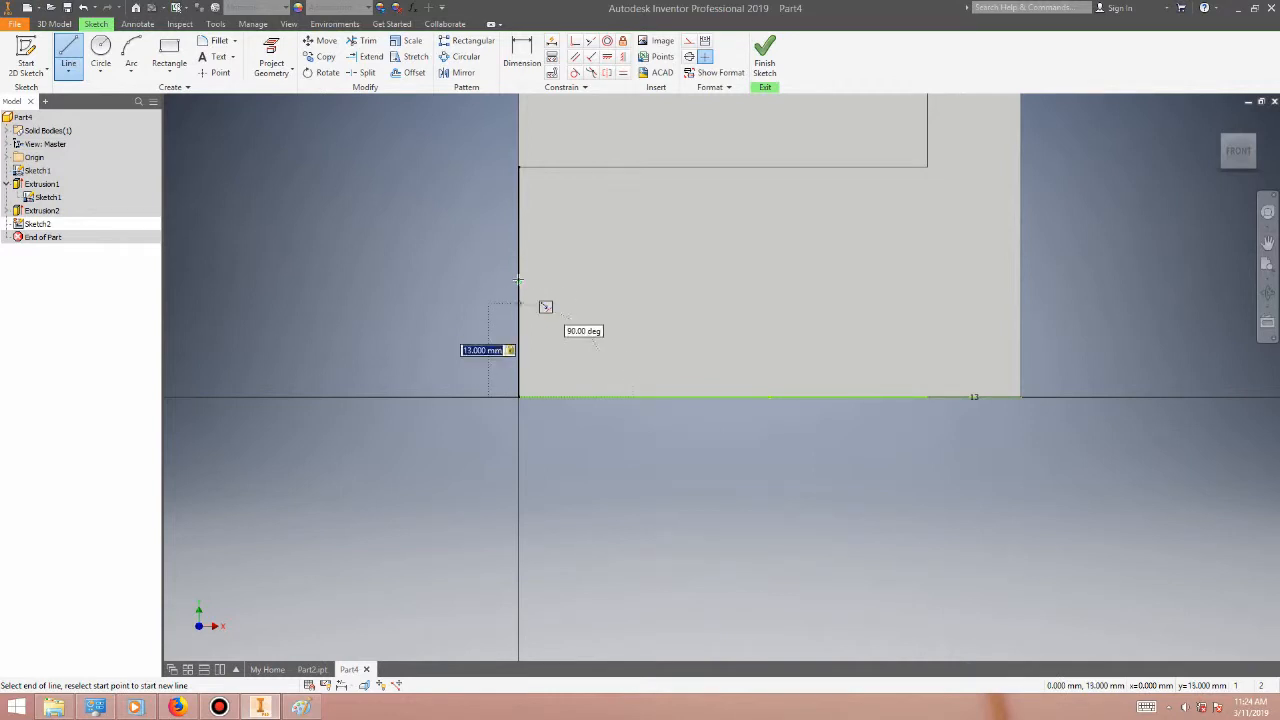
pyautogui.press('Escape')
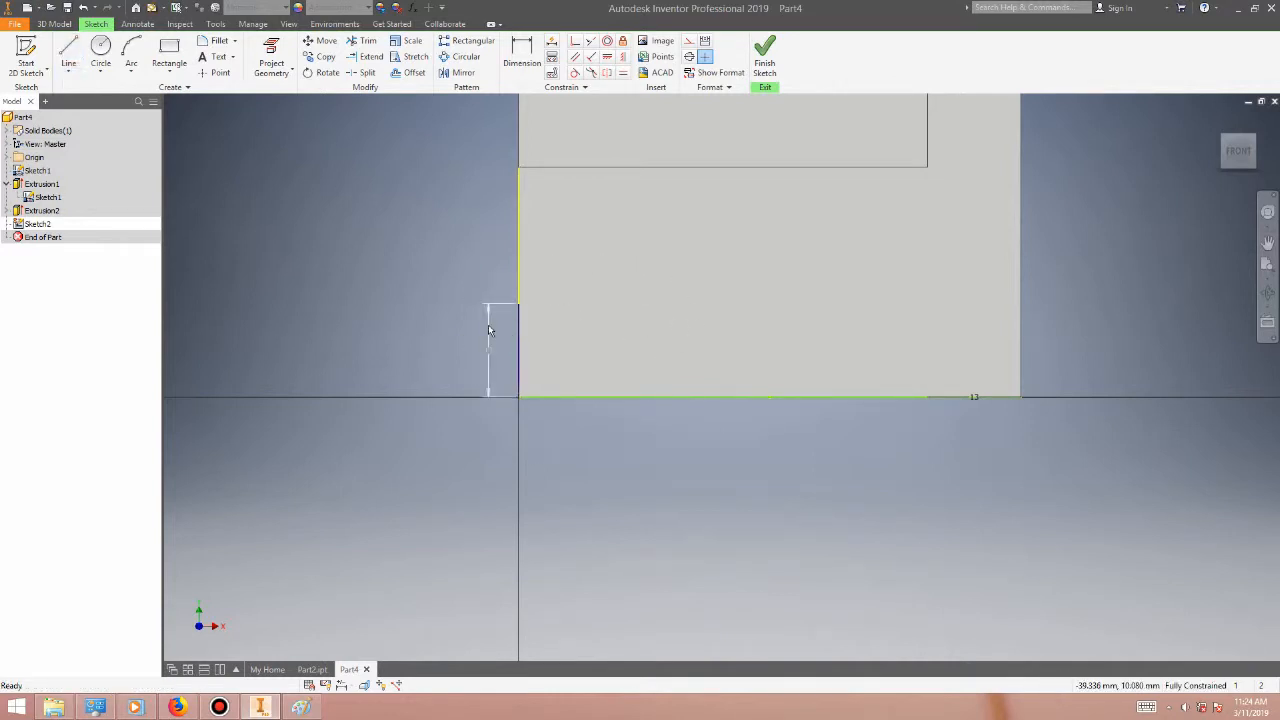
# - Draw a 22 mm line along the base from the same corner, continue up to the block's top edge, and slope back to the 13 mm line's end
pyautogui.click(68, 52)
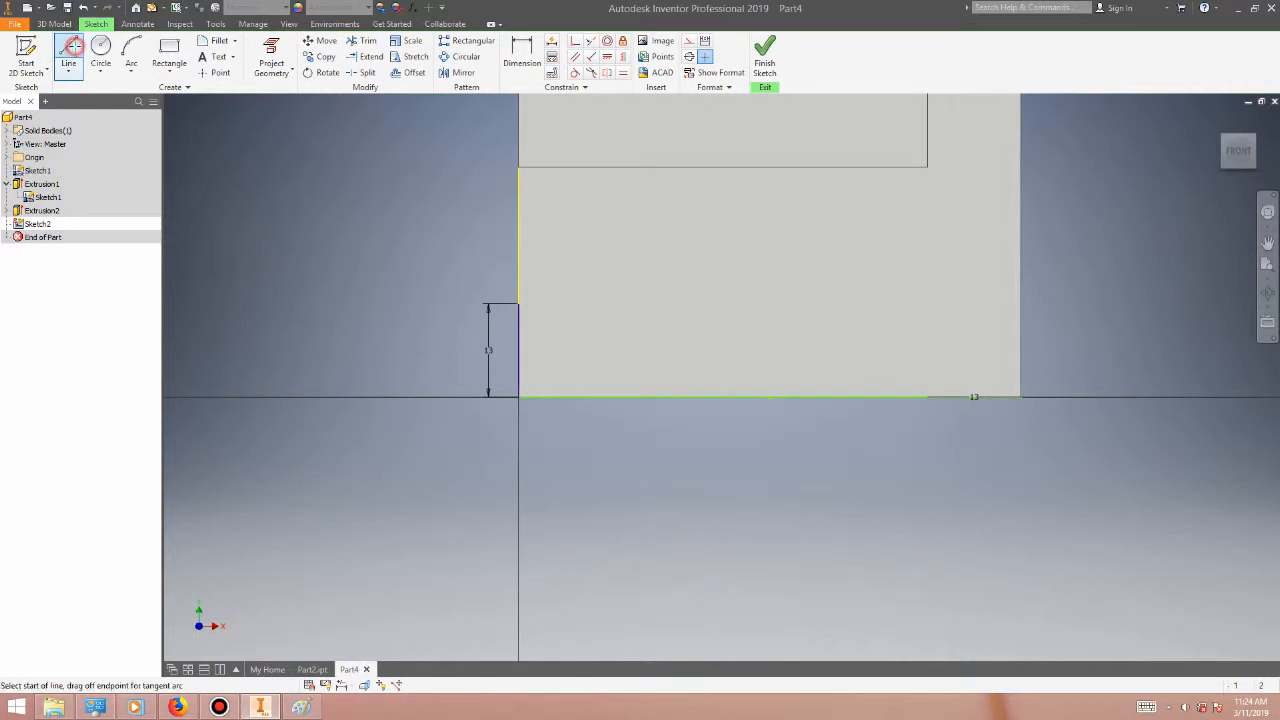
pyautogui.click(519, 398)
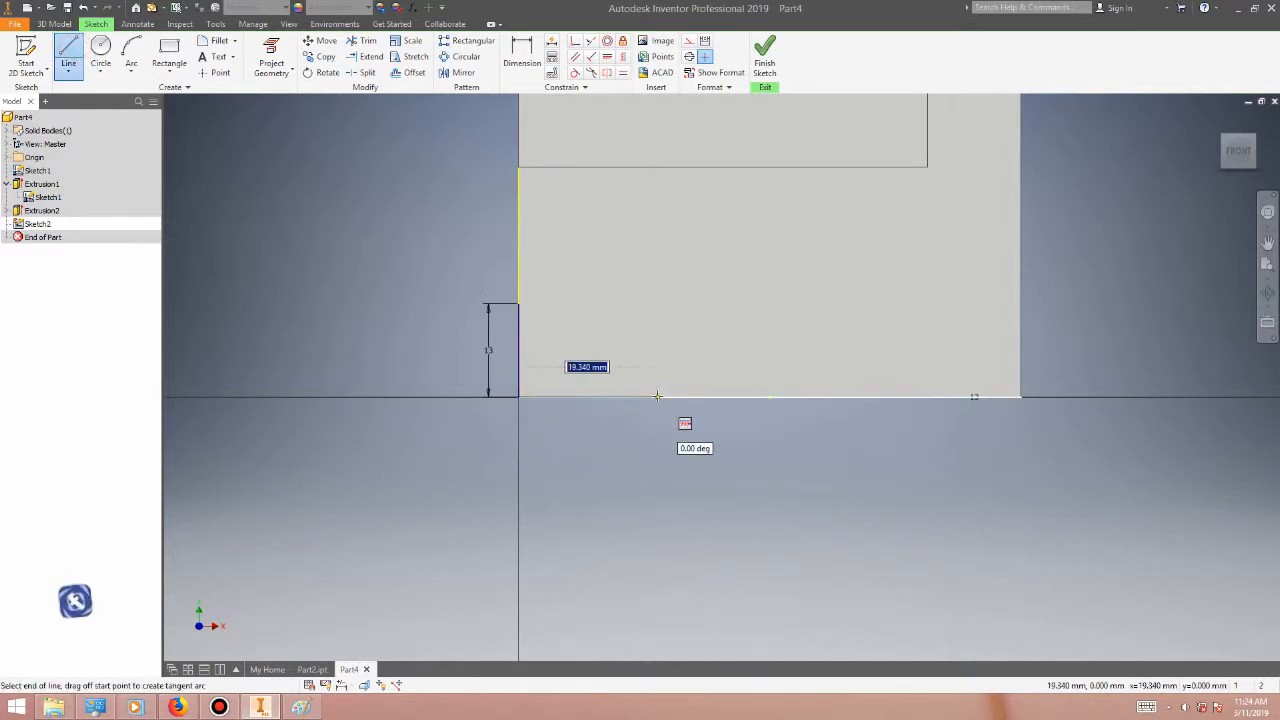
pyautogui.write('22')
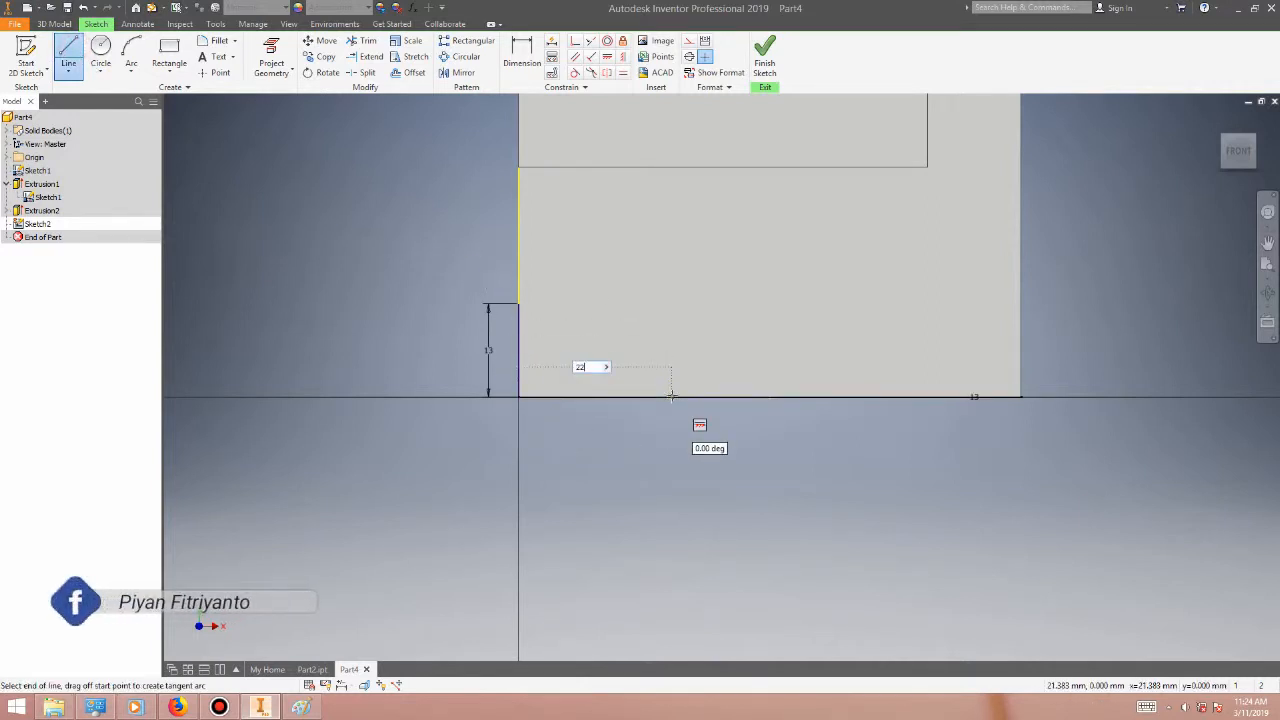
pyautogui.press('Return')
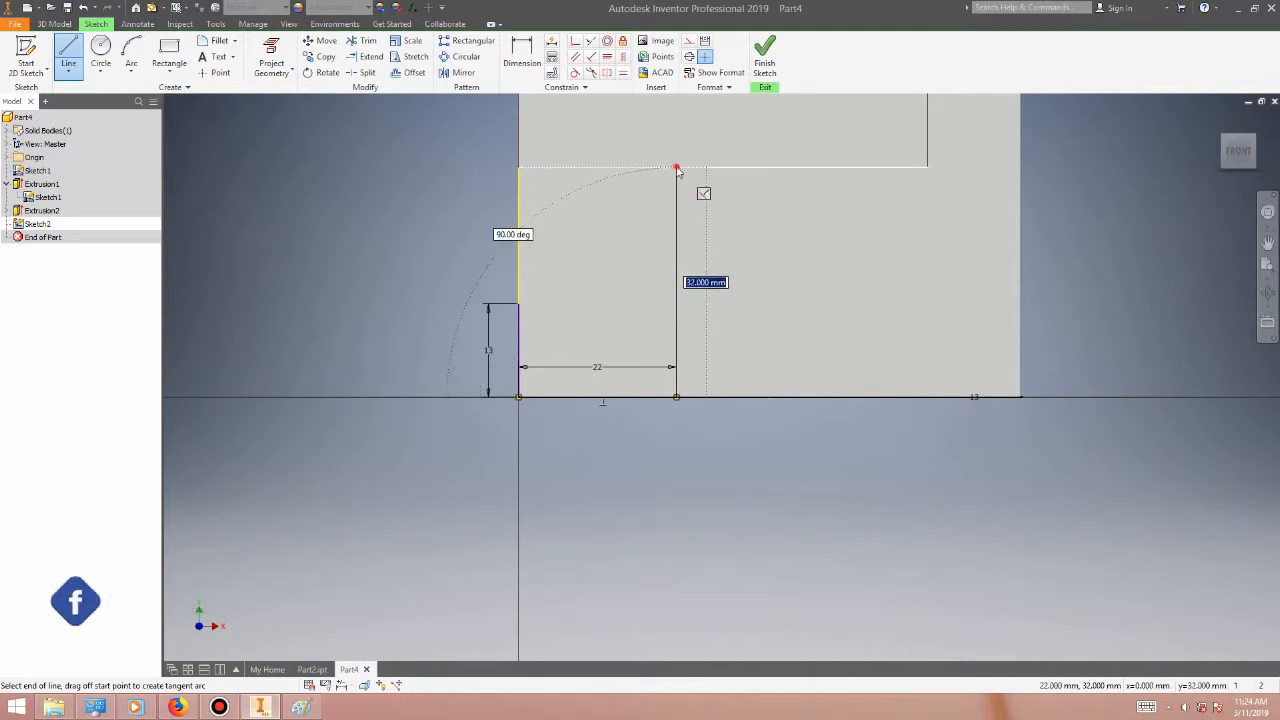
pyautogui.click(676, 168)
pyautogui.click(520, 302)
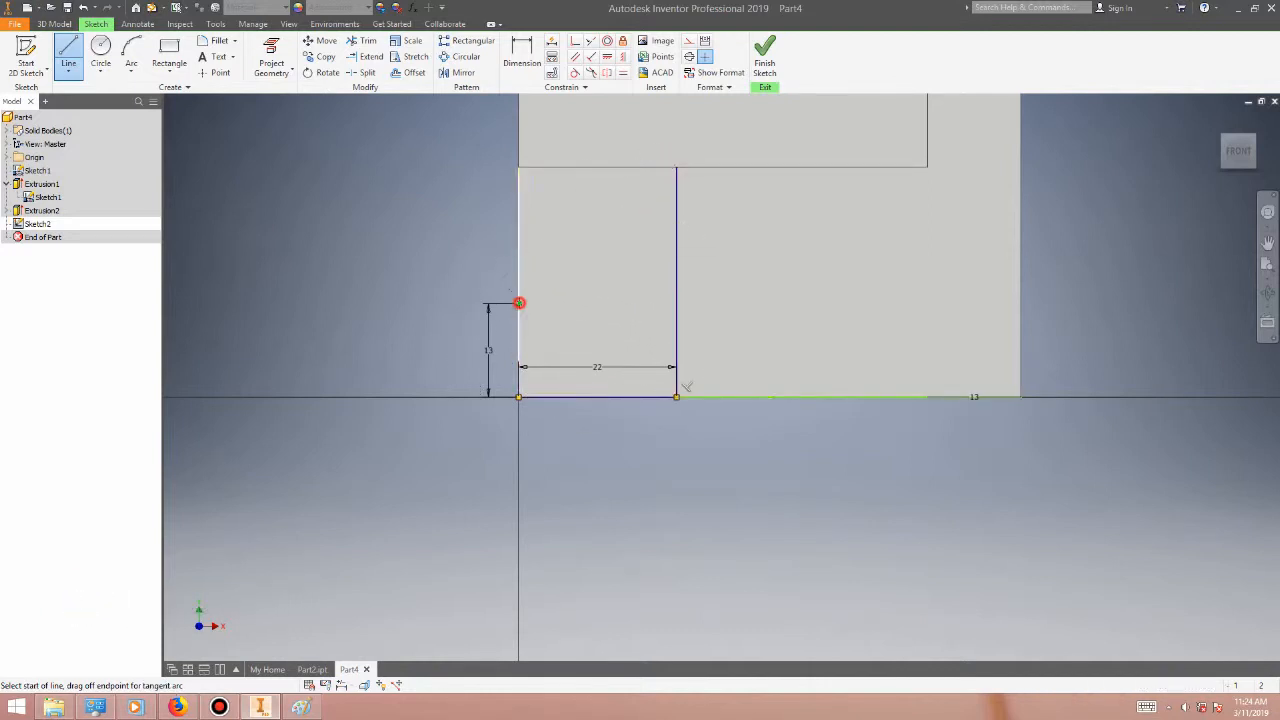
pyautogui.press('Escape')
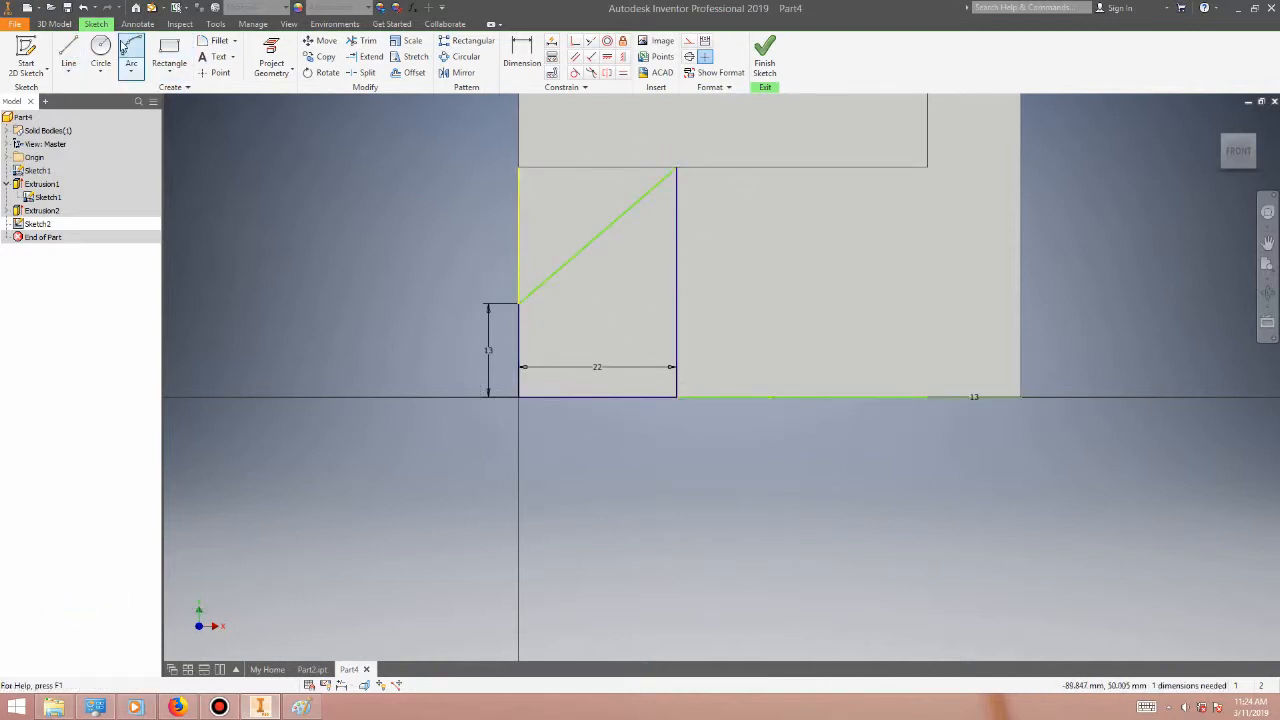
# - Close the corner triangle with lines along the block's vertical edge and top edge, meeting both ends of the diagonal
pyautogui.click(66, 55)
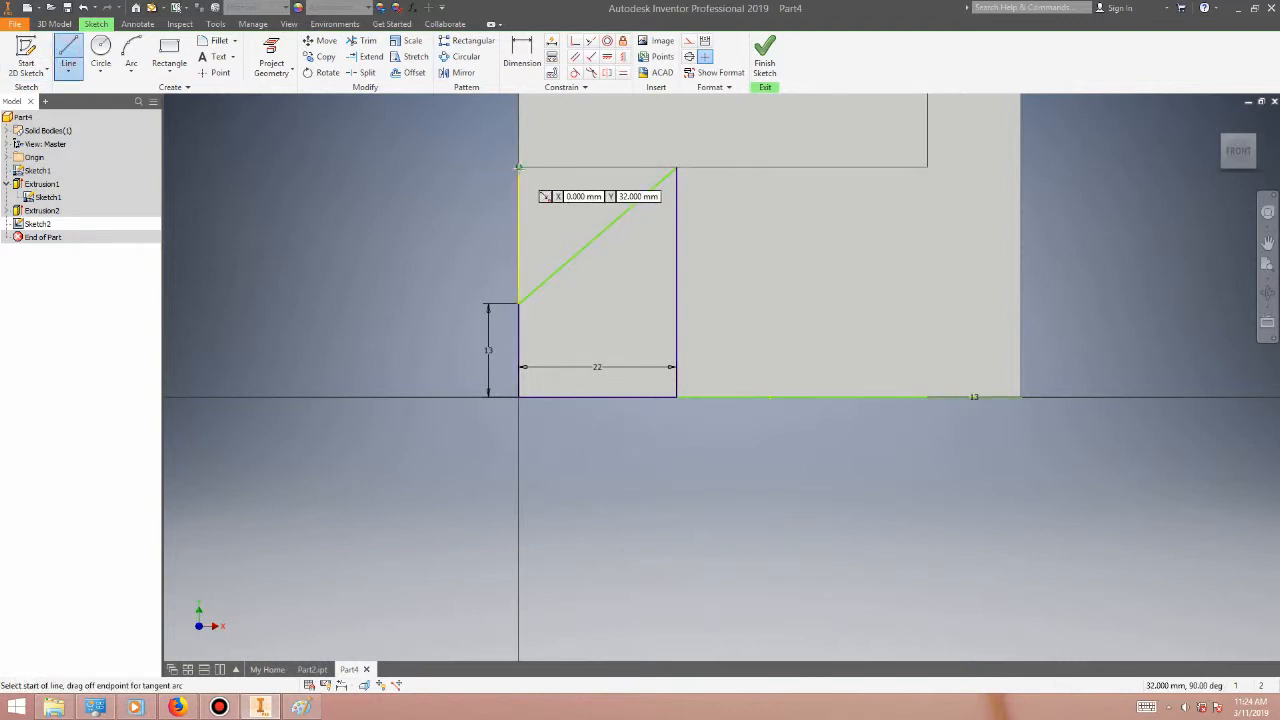
pyautogui.click(519, 169)
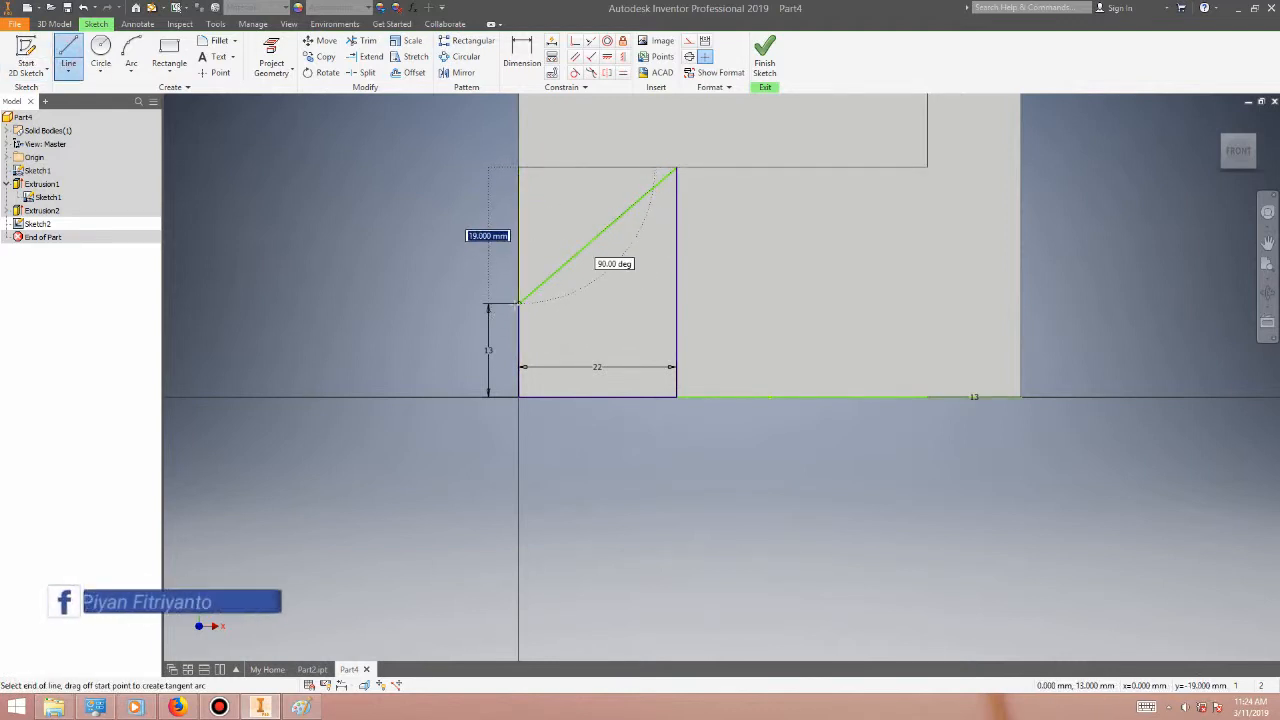
pyautogui.click(520, 302)
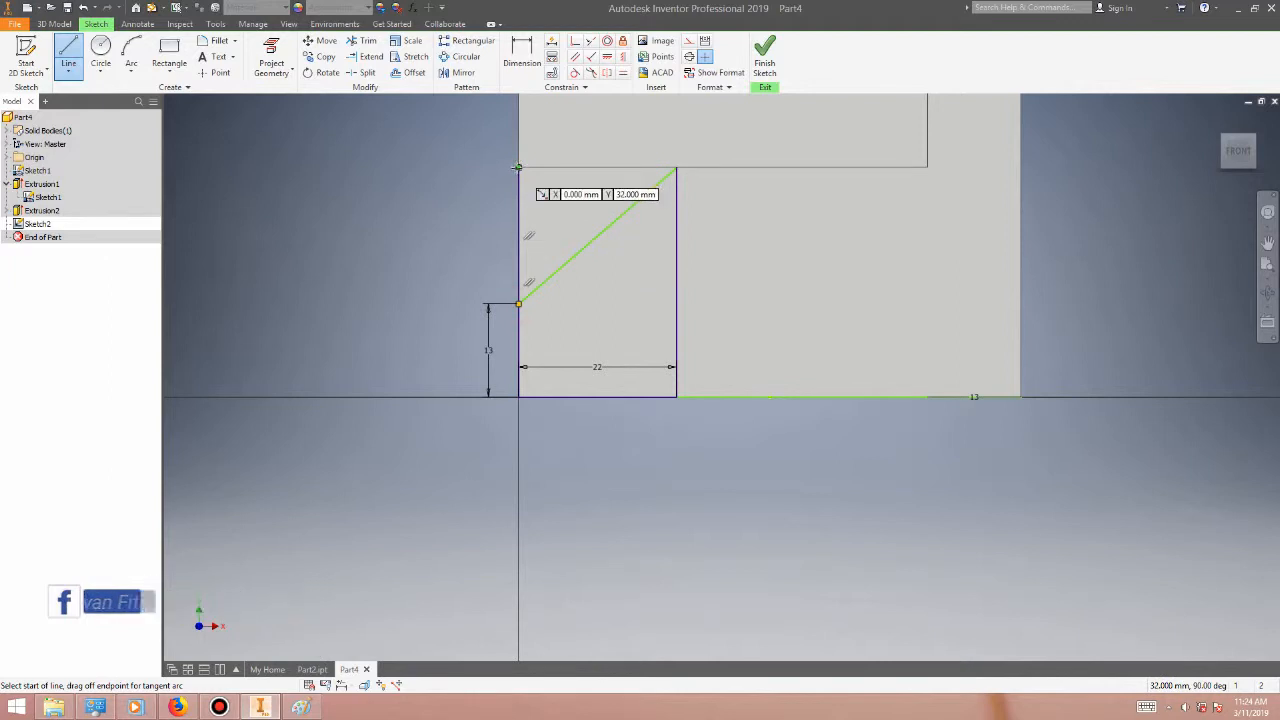
pyautogui.click(519, 168)
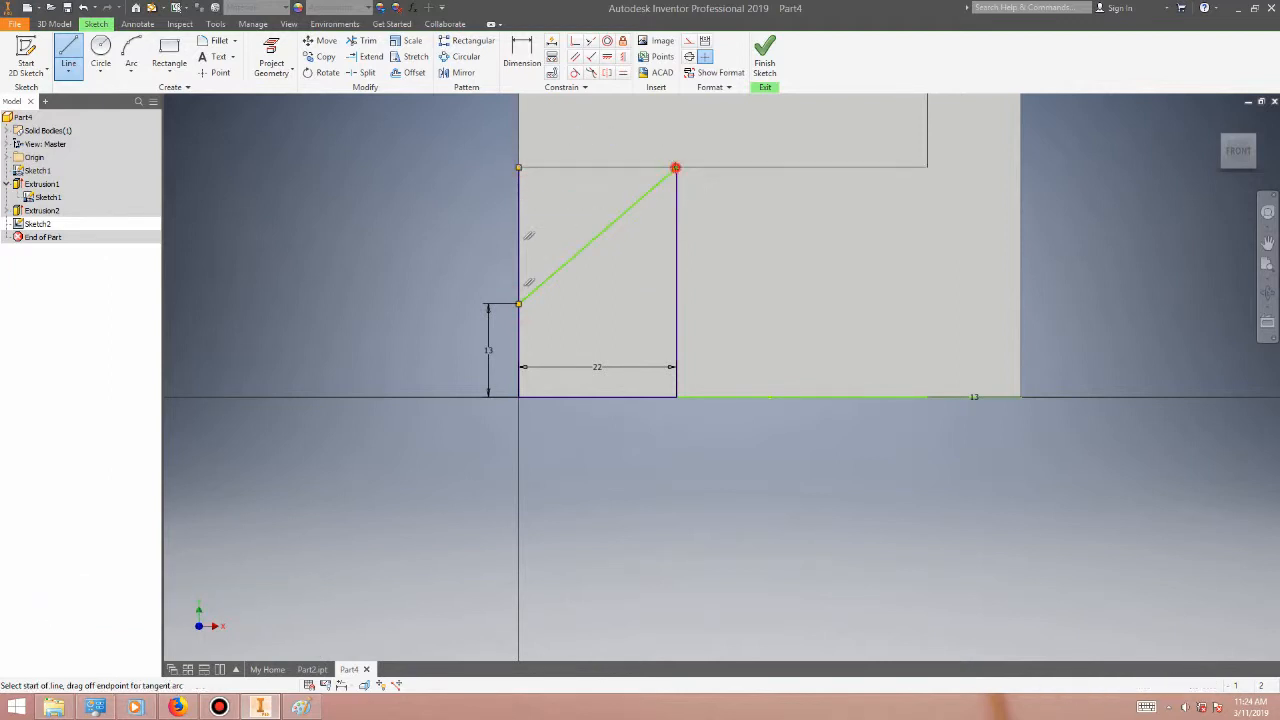
pyautogui.click(676, 168)
# - Delete the helper lines below the diagonal, leaving only the corner triangle, and finish the sketch
pyautogui.press('Escape')
pyautogui.press('Delete')
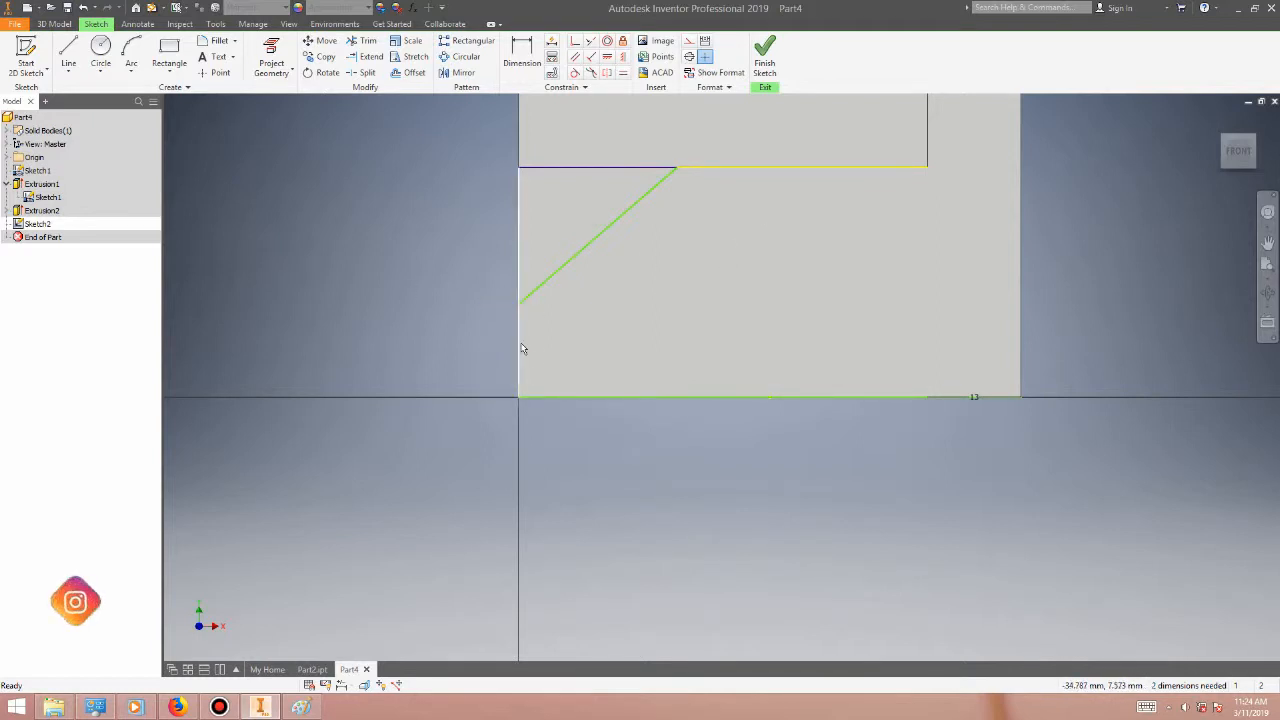
pyautogui.click(520, 345)
pyautogui.click(620, 317)
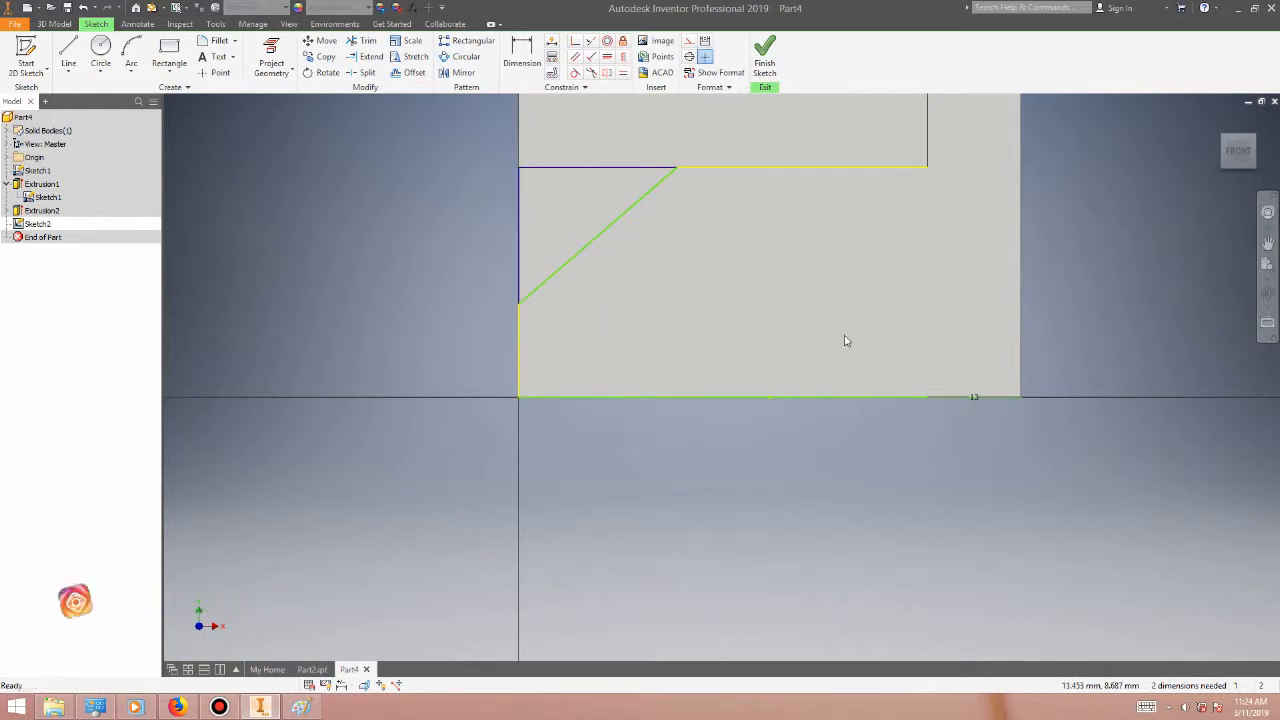
pyautogui.click(766, 60)
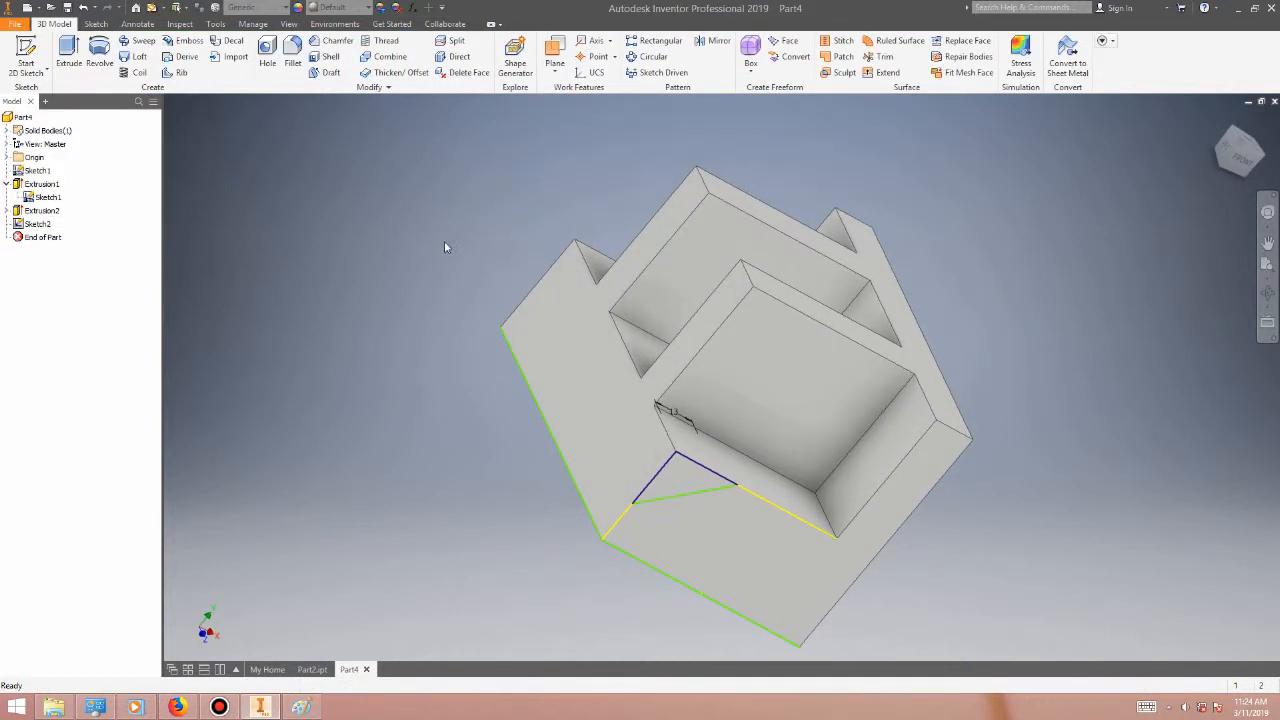
# - Cut the triangle profile 22 mm into the block with an Extrude to form the sloped corner
pyautogui.click(62, 50)
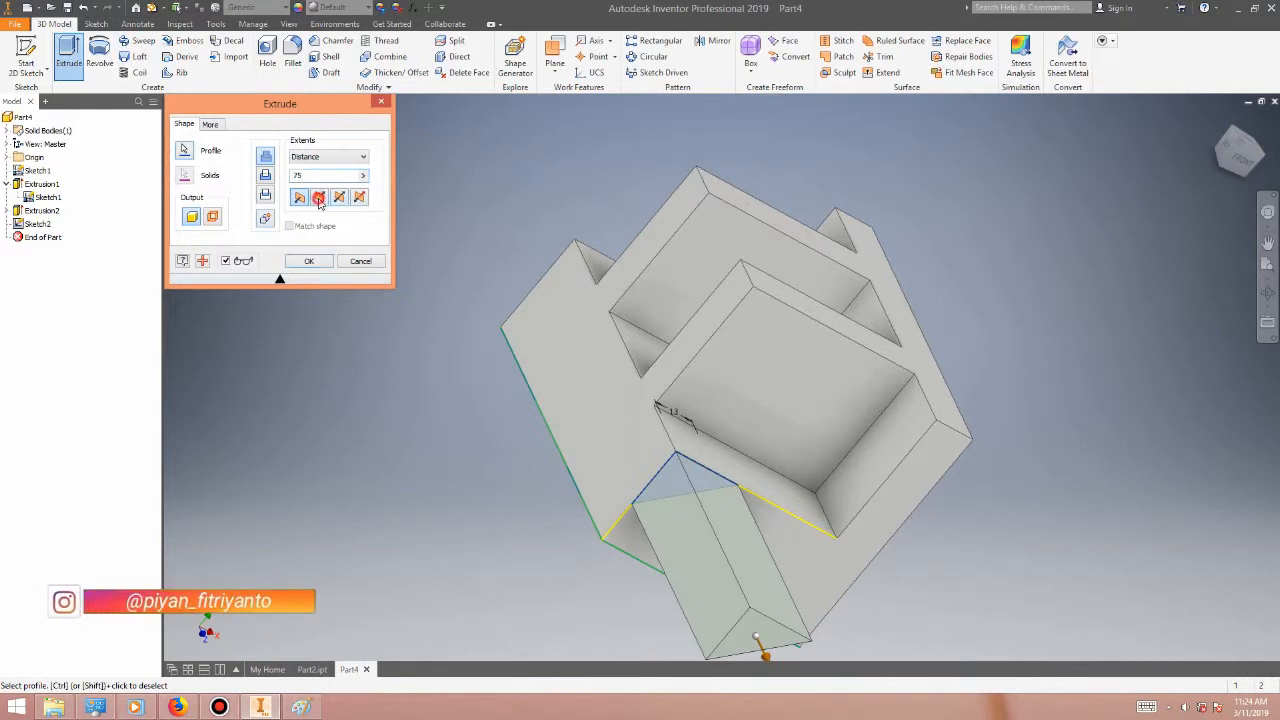
pyautogui.click(266, 176)
pyautogui.doubleClick(297, 175)
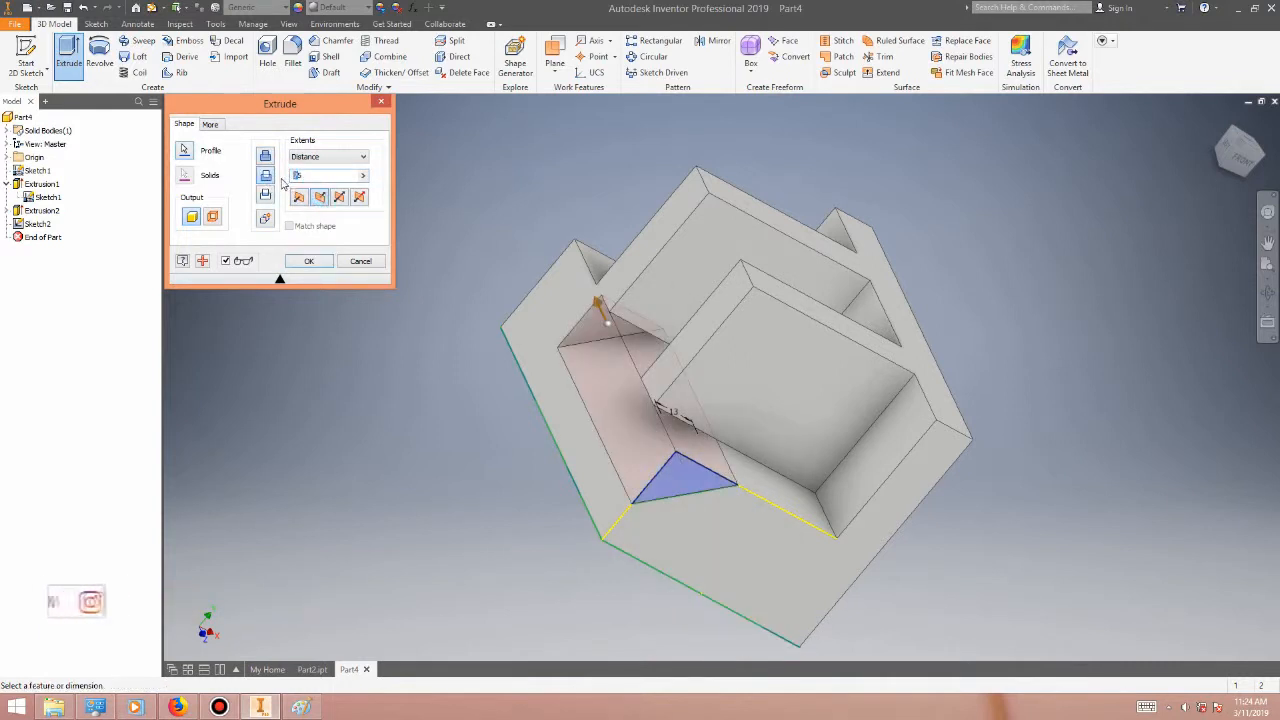
pyautogui.moveTo(319, 177); pyautogui.dragTo(250, 185)
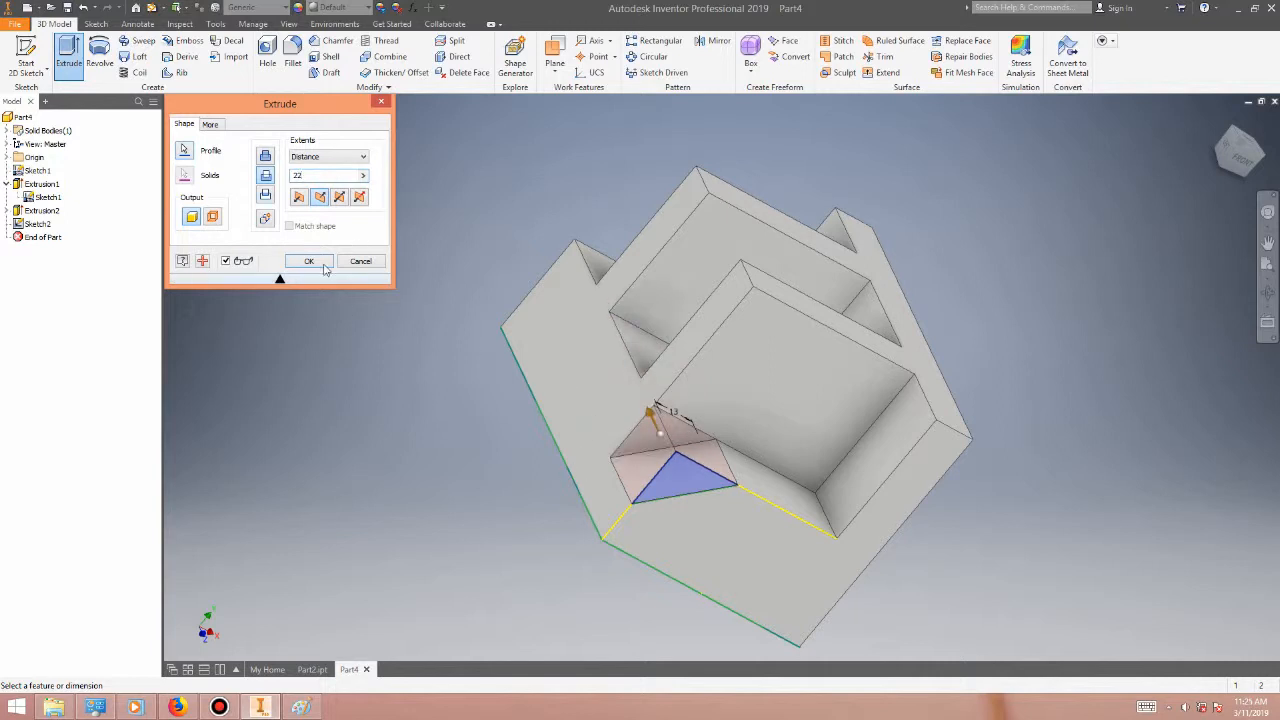
pyautogui.click(309, 261)
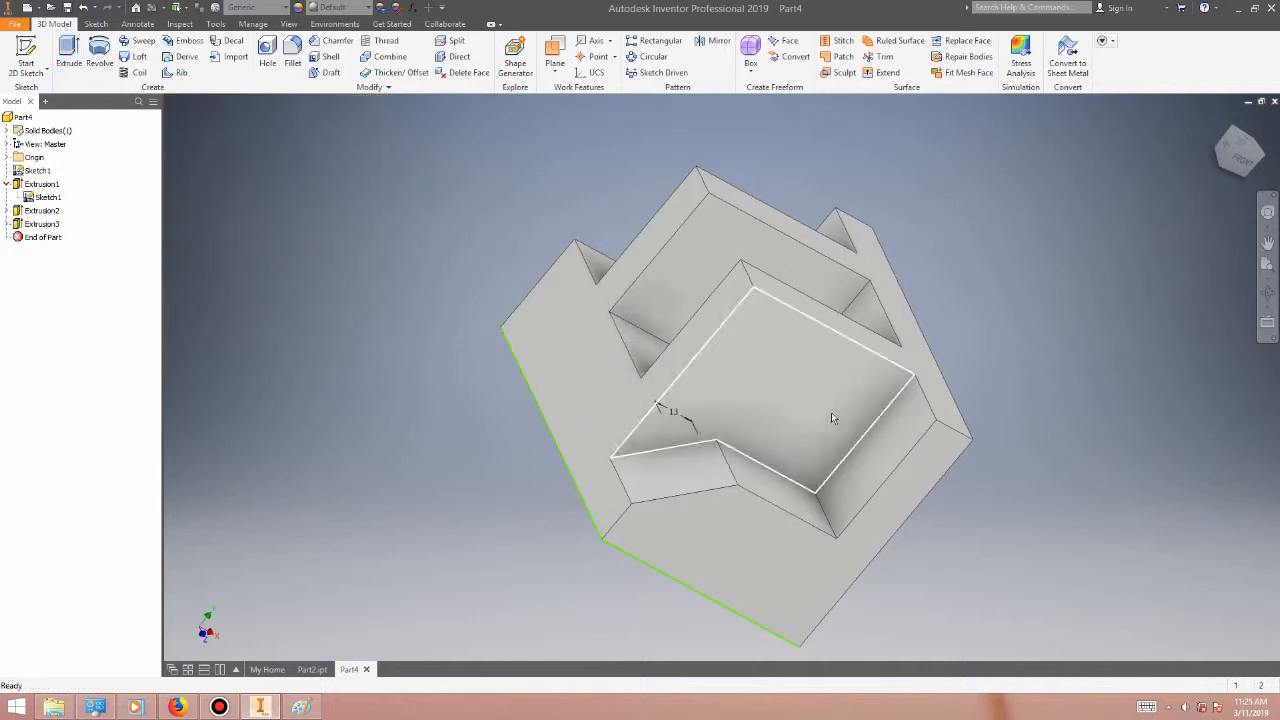
# - Examine the sloped block and the adjoining walls from the side and compare them with the reference drawing
pyautogui.click(1267, 292)
pyautogui.moveTo(770, 424); pyautogui.dragTo(850, 440)
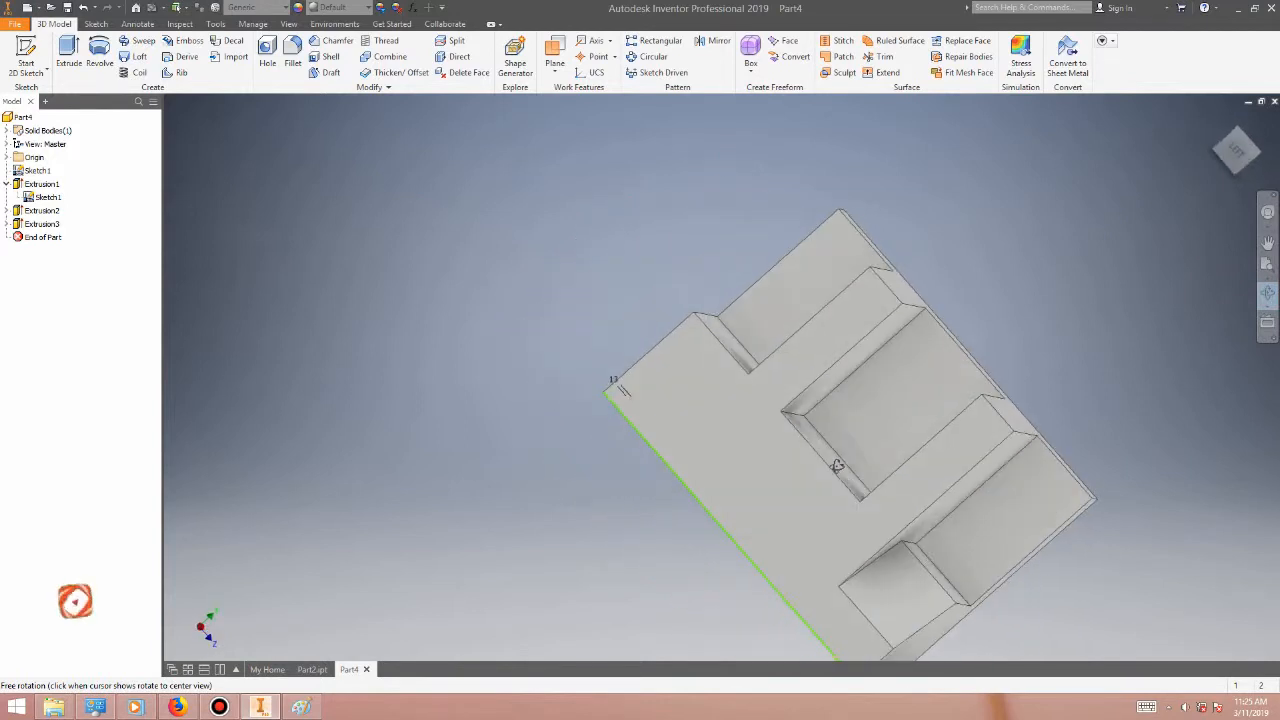
pyautogui.click(1267, 245)
pyautogui.moveTo(836, 395); pyautogui.dragTo(532, 236)
pyautogui.press('Escape')
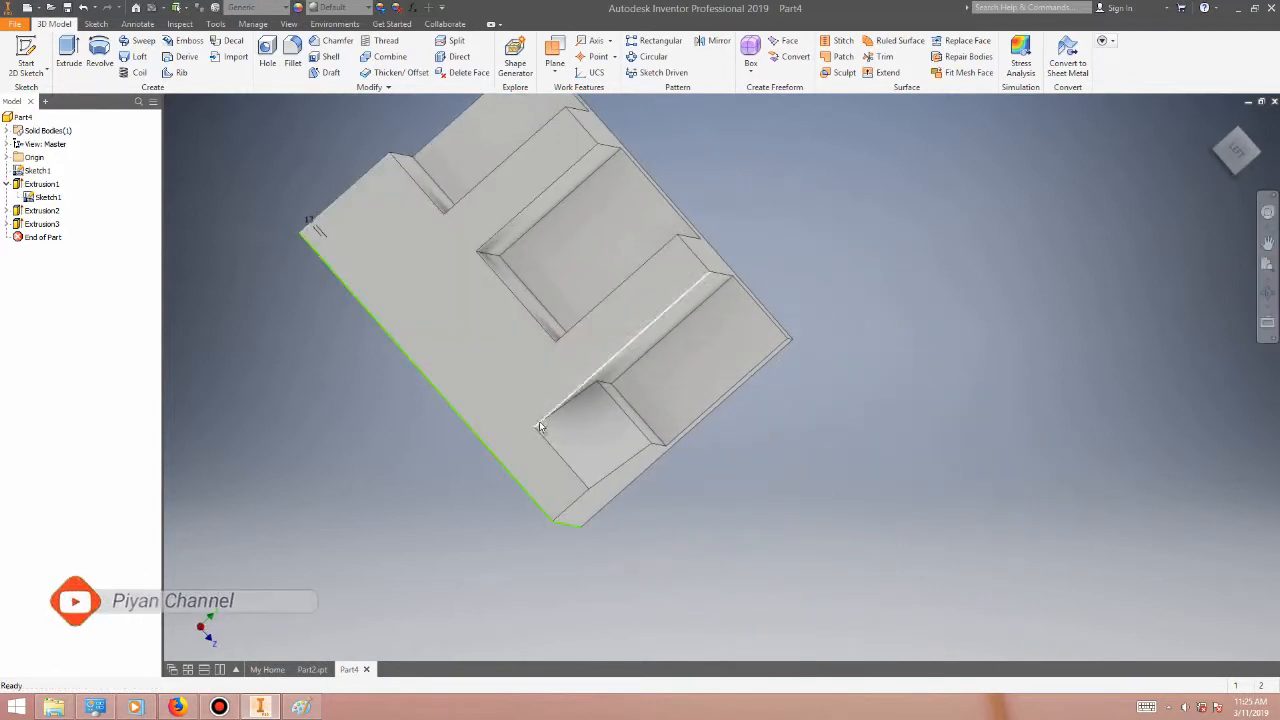
pyautogui.click(292, 708)
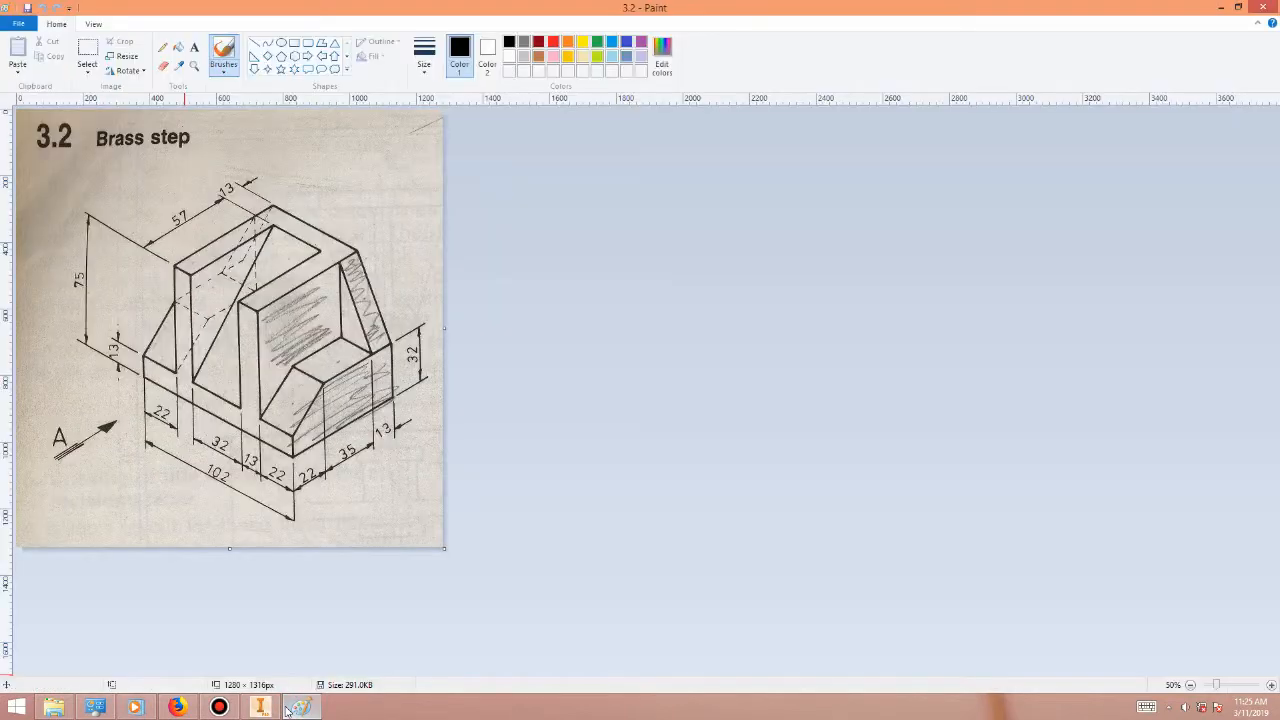
pyautogui.click(290, 708)
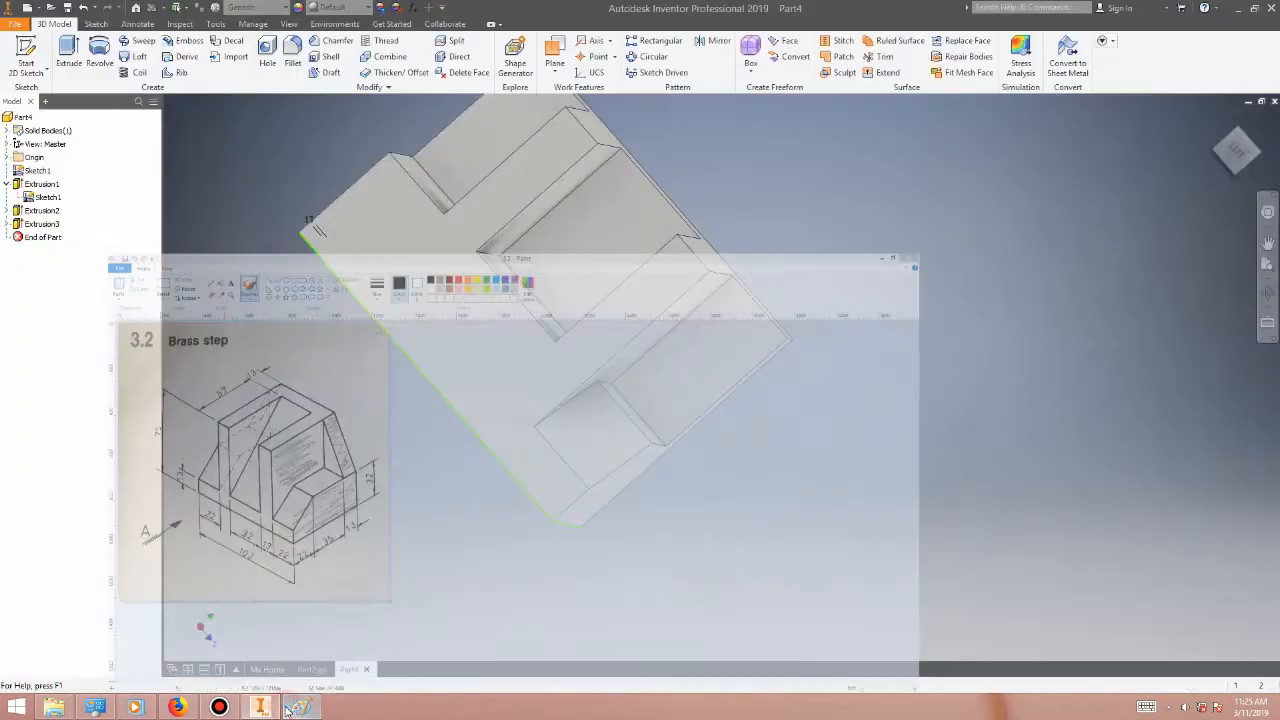
pyautogui.click(290, 708)
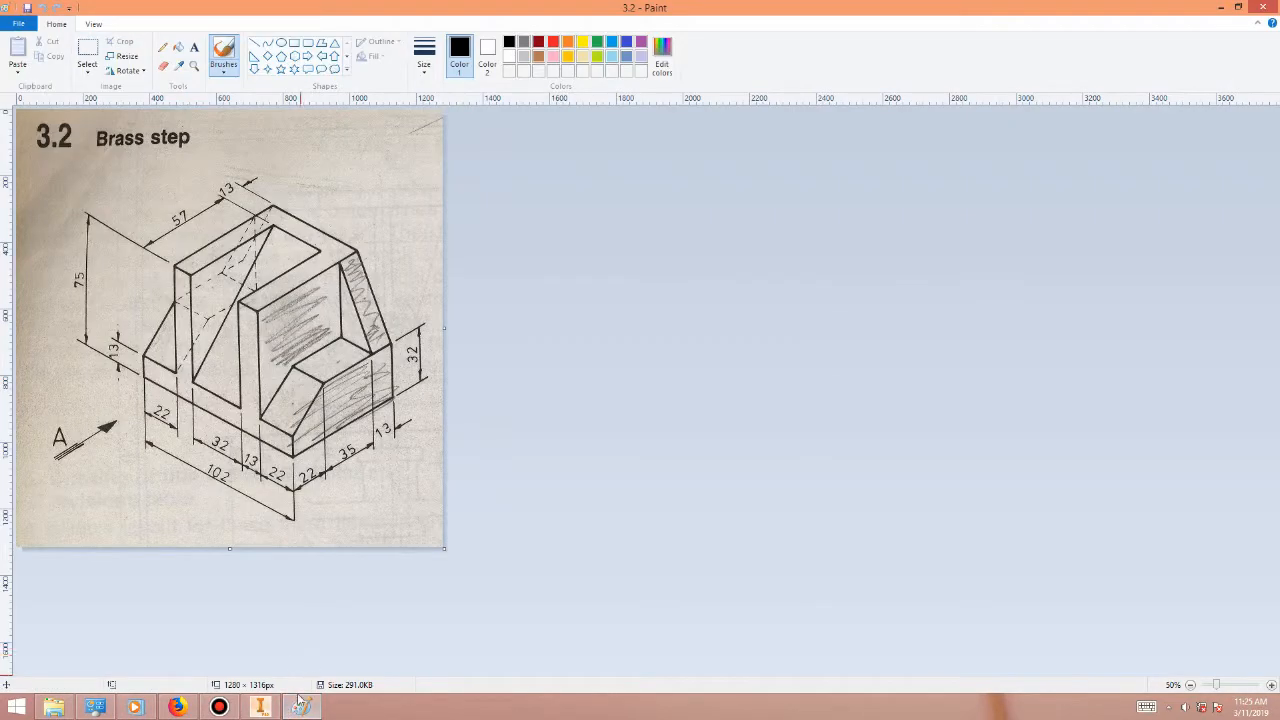
pyautogui.click(300, 706)
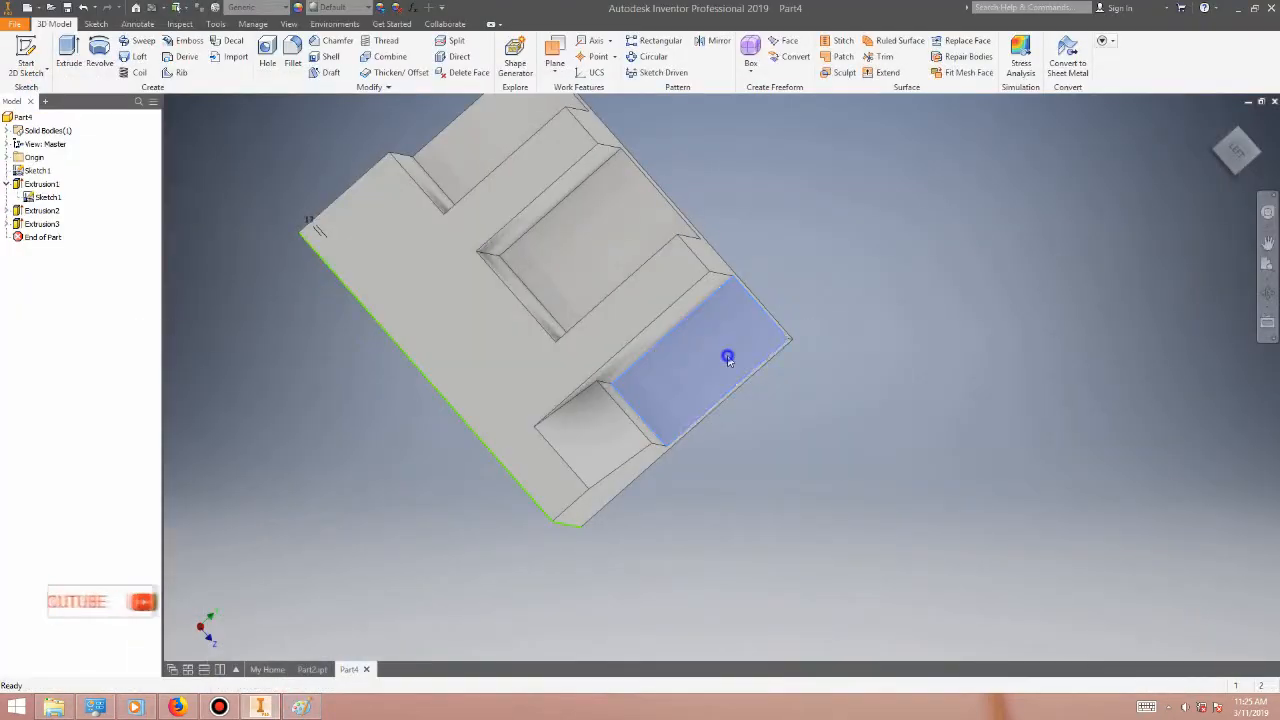
# - Sketch a 22 by 43 mm corner triangle on the end recess's back wall, with its diagonal ending at the sloped block's outer edge, and finish the sketch
pyautogui.rightClick(728, 357)
pyautogui.click(731, 392)
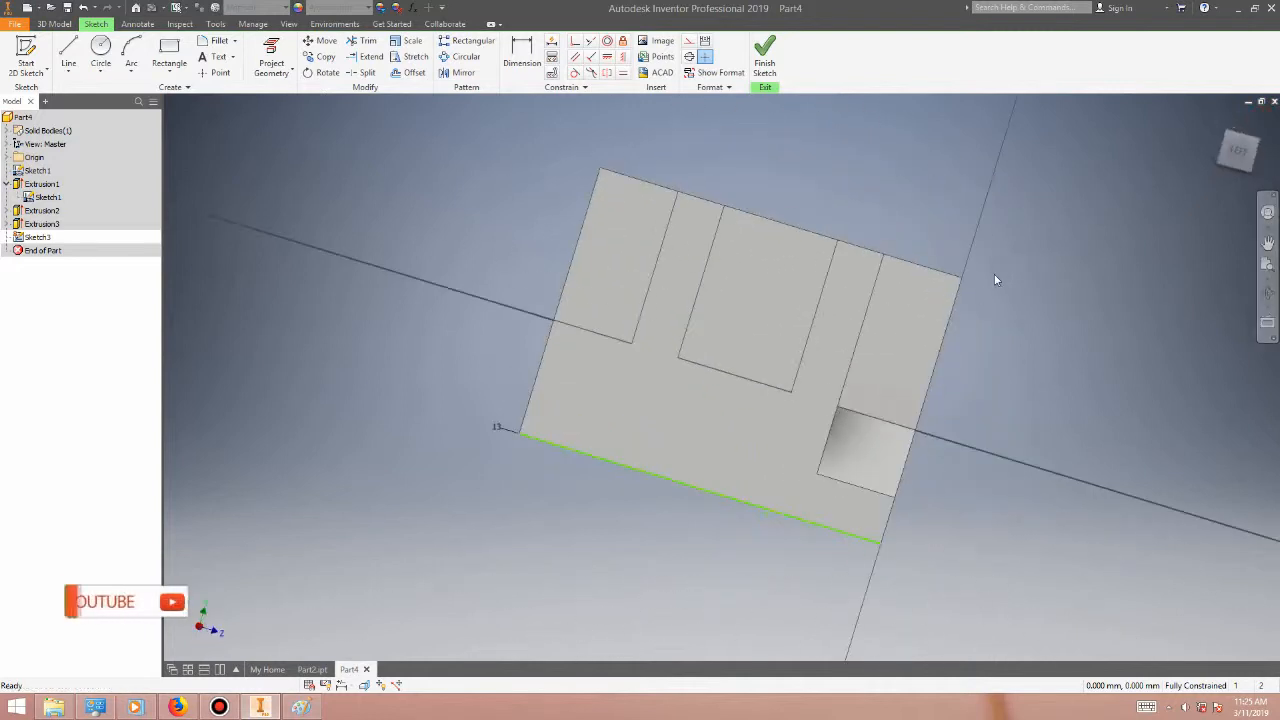
pyautogui.scroll(3, 852, 300)
pyautogui.scroll(-1, 900, 311)
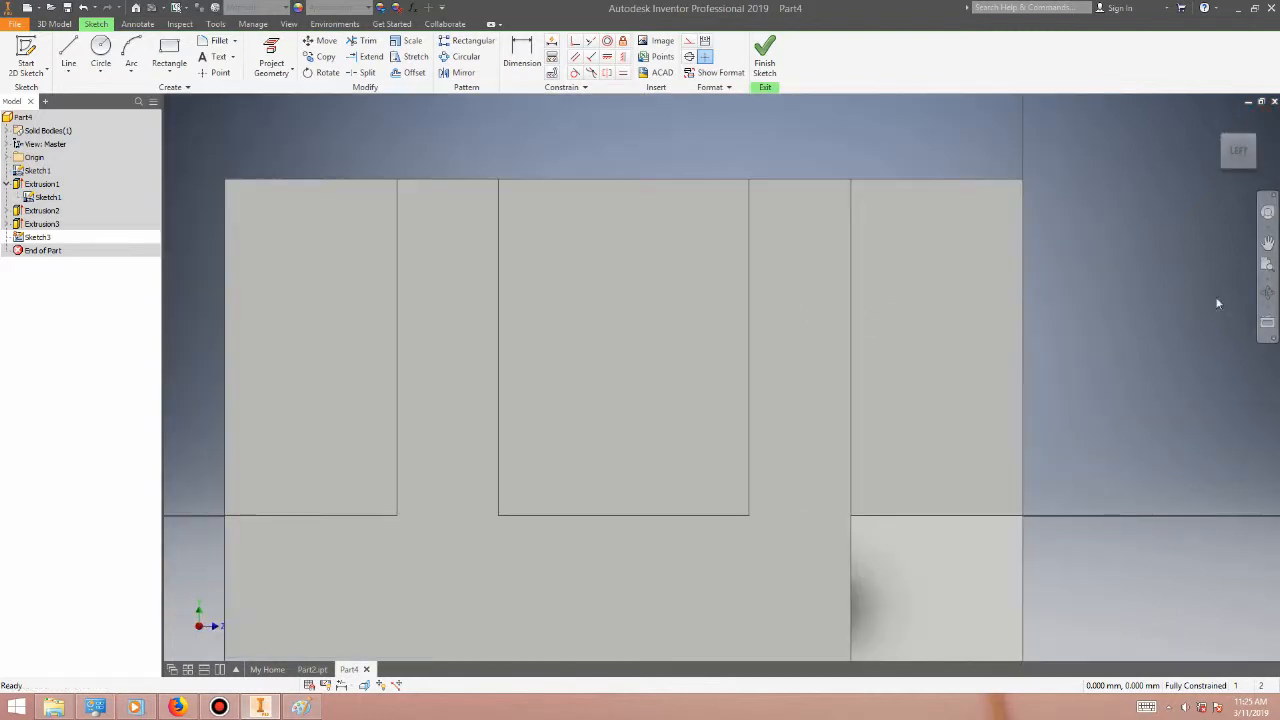
pyautogui.click(1268, 242)
pyautogui.moveTo(1000, 291); pyautogui.dragTo(559, 244)
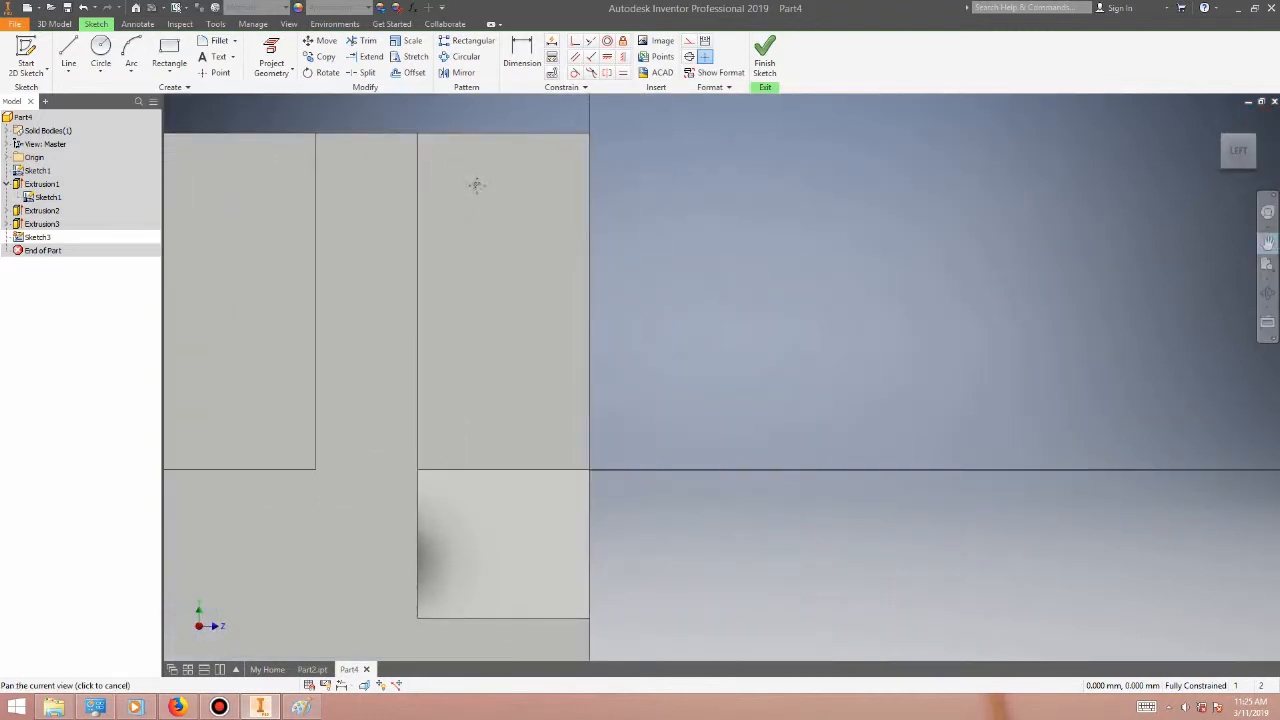
pyautogui.click(68, 52)
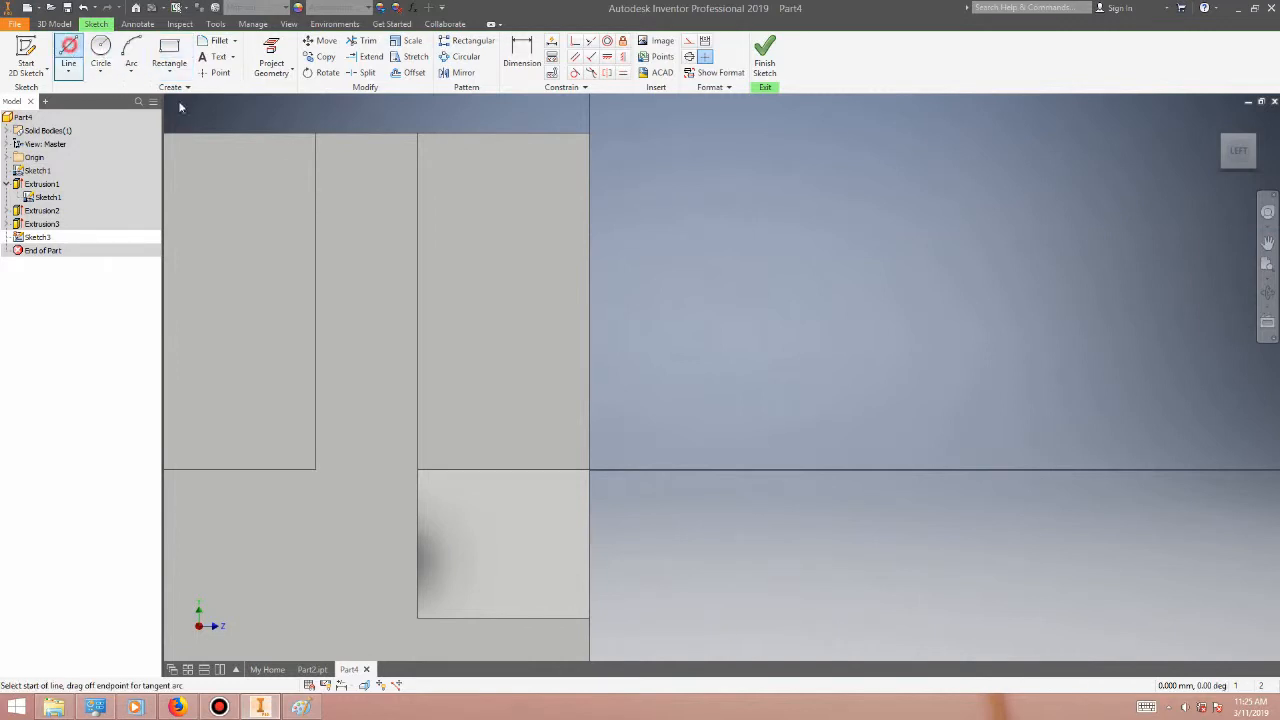
pyautogui.click(417, 135)
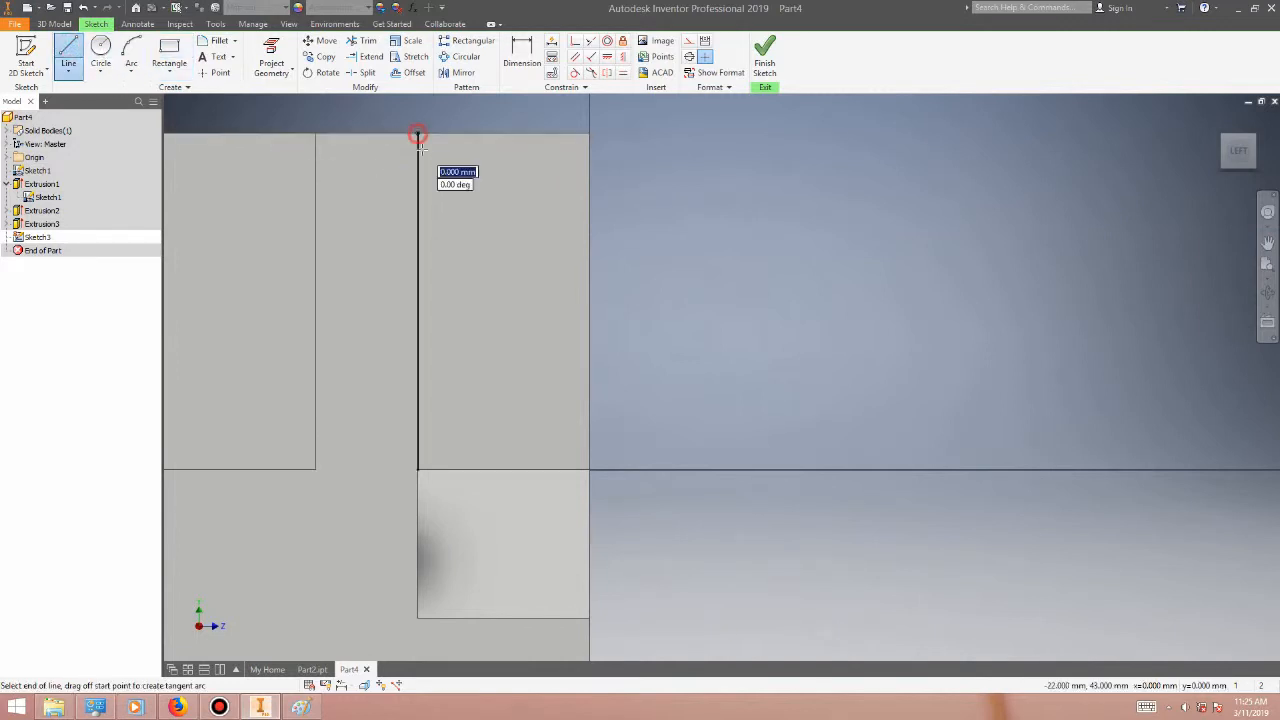
pyautogui.click(589, 467)
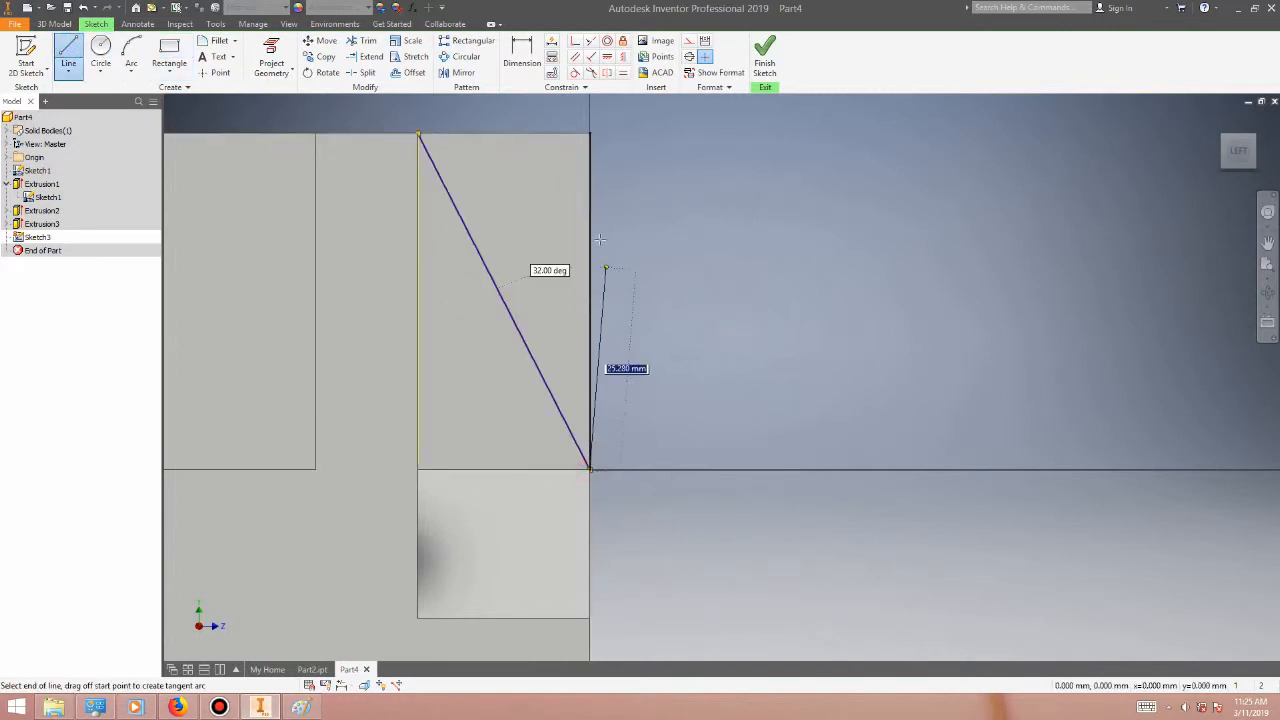
pyautogui.click(589, 133)
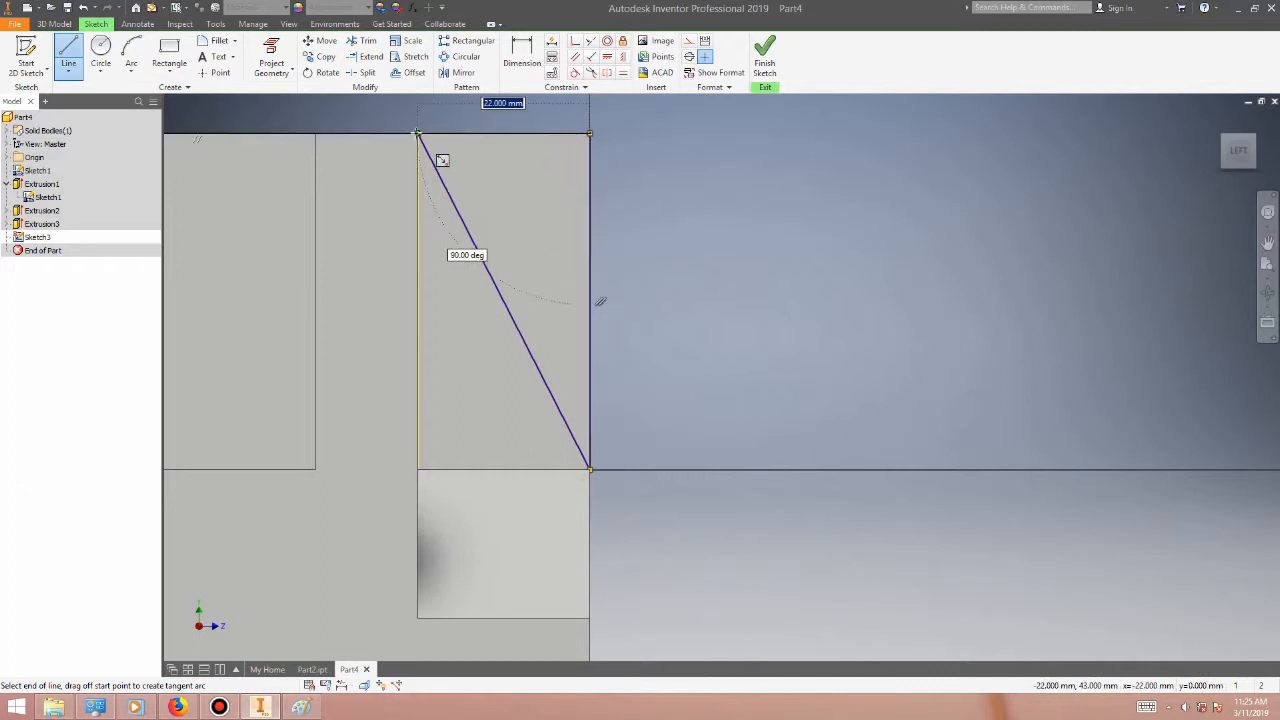
pyautogui.click(417, 133)
pyautogui.click(764, 60)
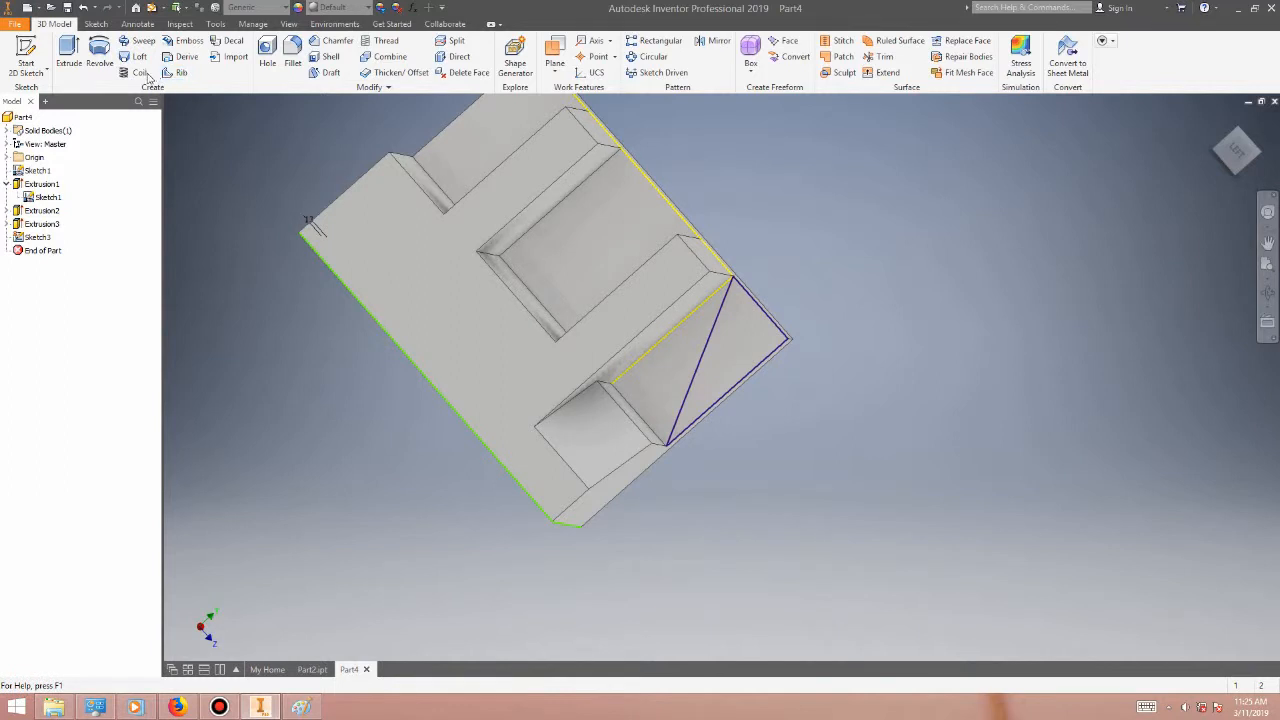
# - Cut the triangle profile through the back wall with an Extrude using the All extent
pyautogui.click(64, 50)
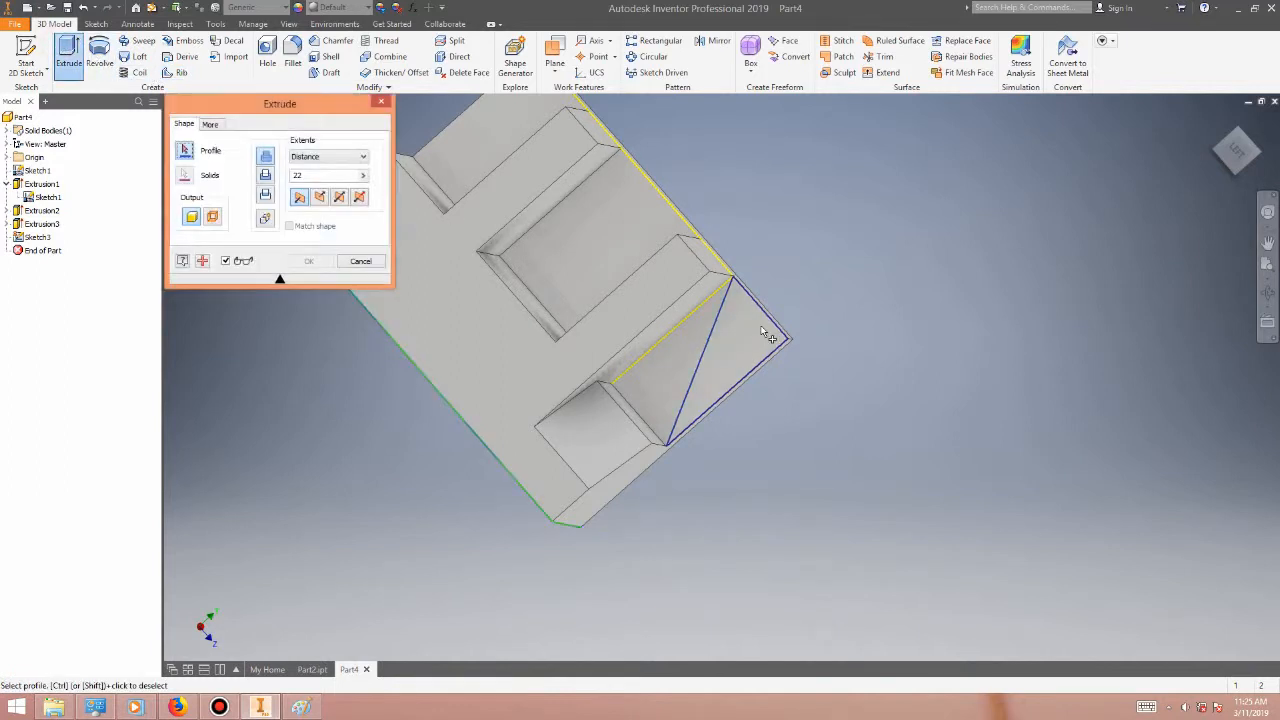
pyautogui.click(265, 175)
pyautogui.click(347, 157)
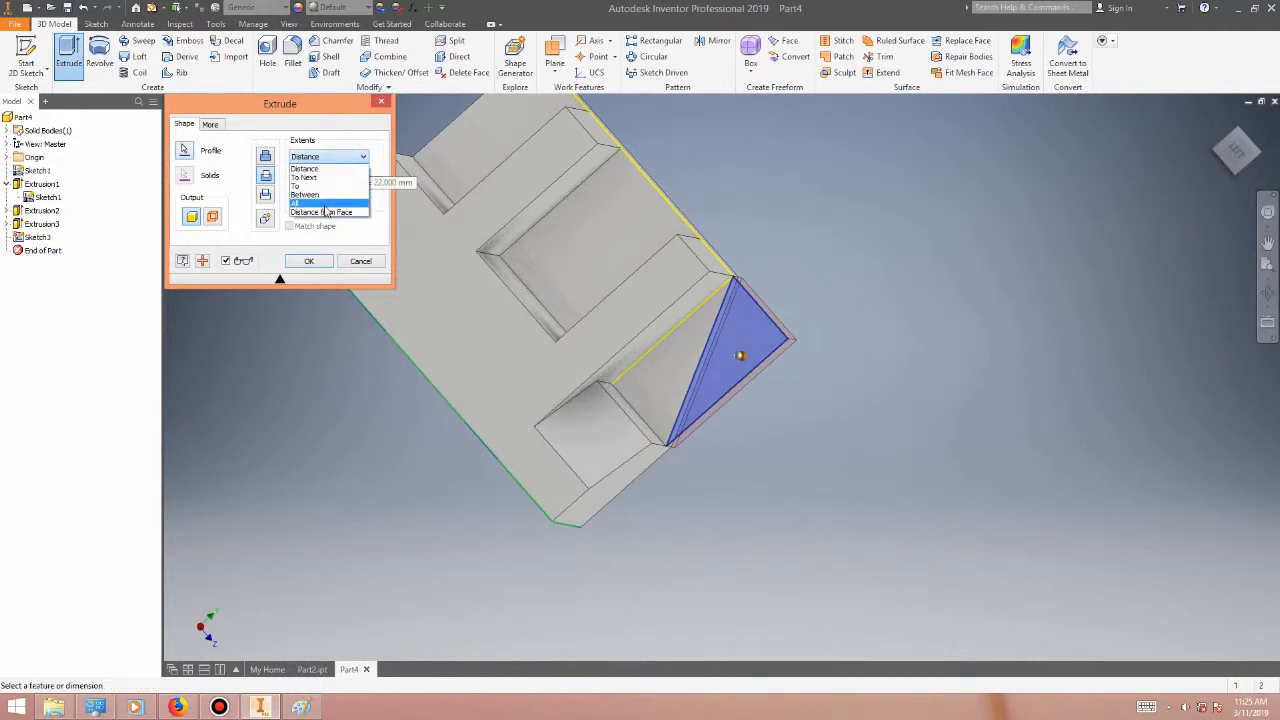
pyautogui.click(324, 206)
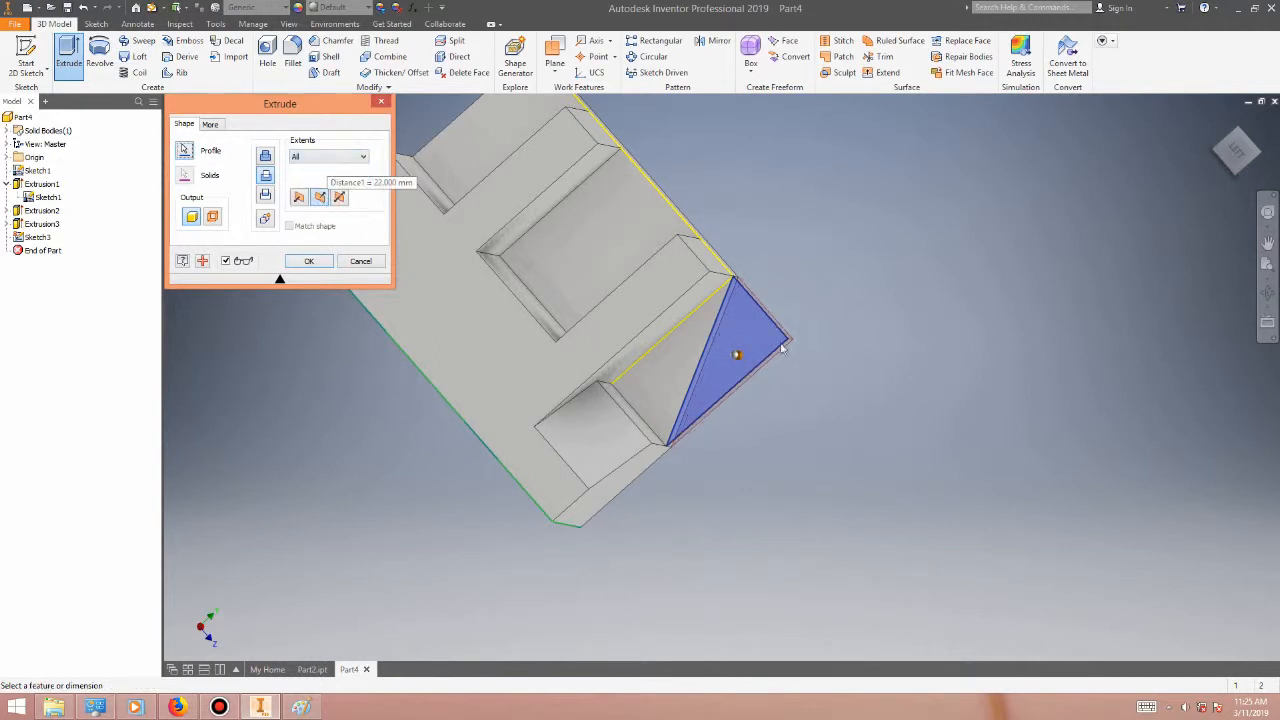
pyautogui.click(308, 261)
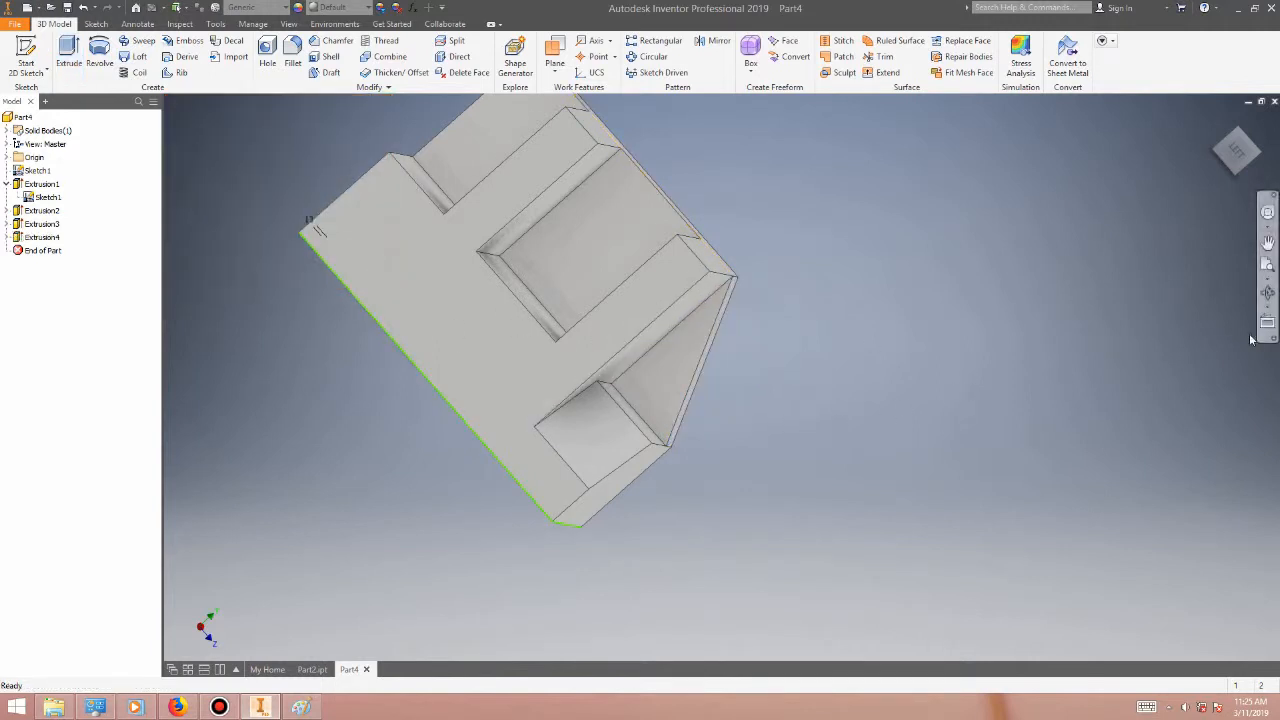
# - Mirror the sloped block cut and the triangular wall cut, Extrusion3 and Extrusion4, about the XY plane
pyautogui.click(1268, 293)
pyautogui.moveTo(737, 411); pyautogui.dragTo(683, 411)
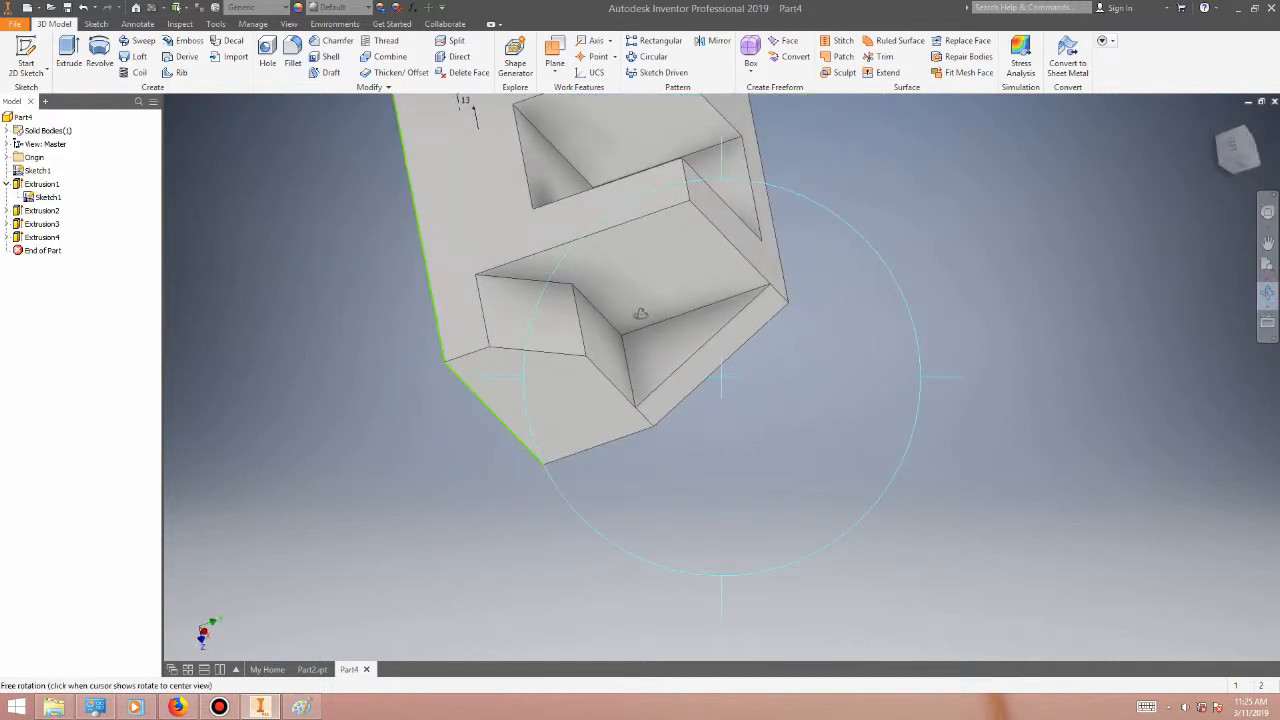
pyautogui.moveTo(606, 306); pyautogui.dragTo(596, 444)
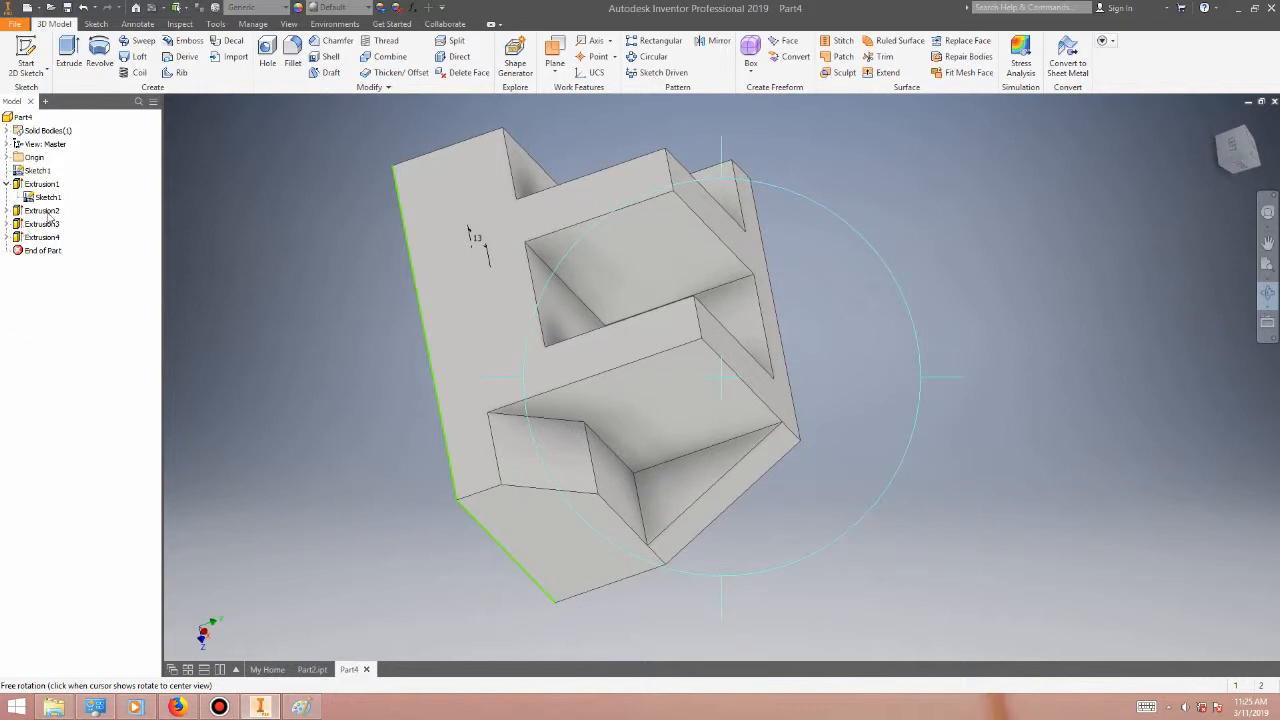
pyautogui.press('Escape')
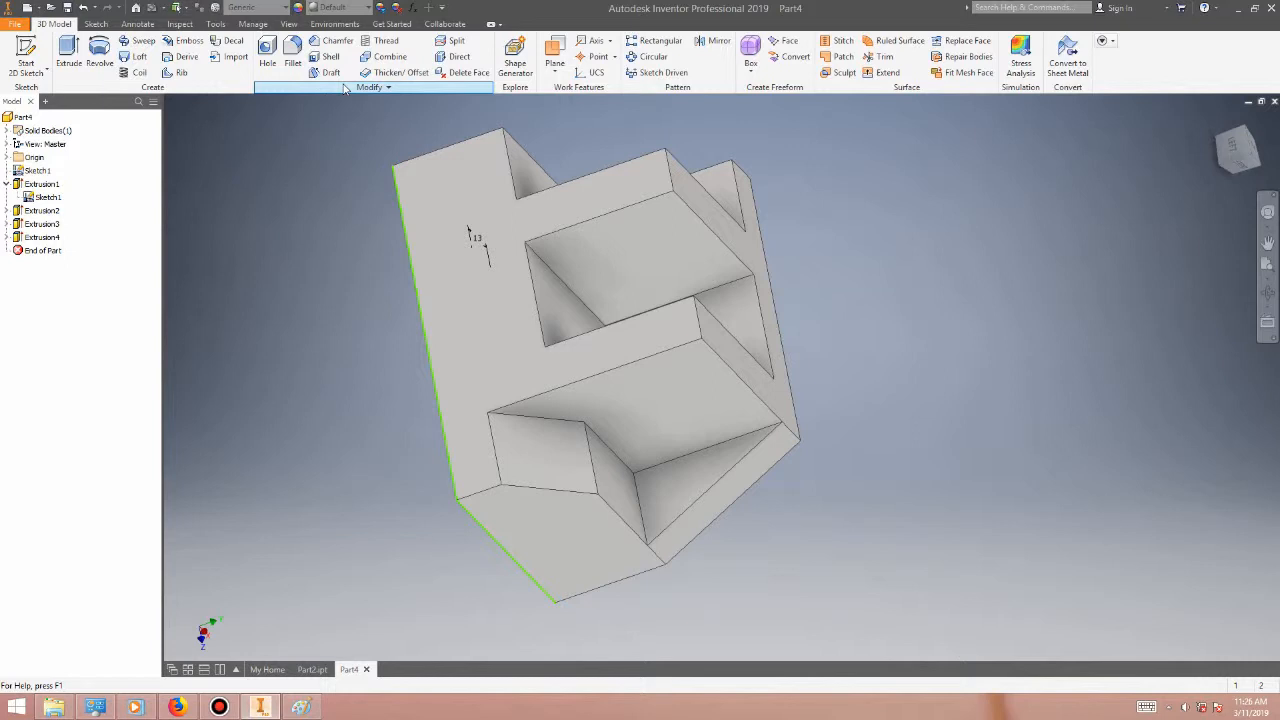
pyautogui.click(706, 41)
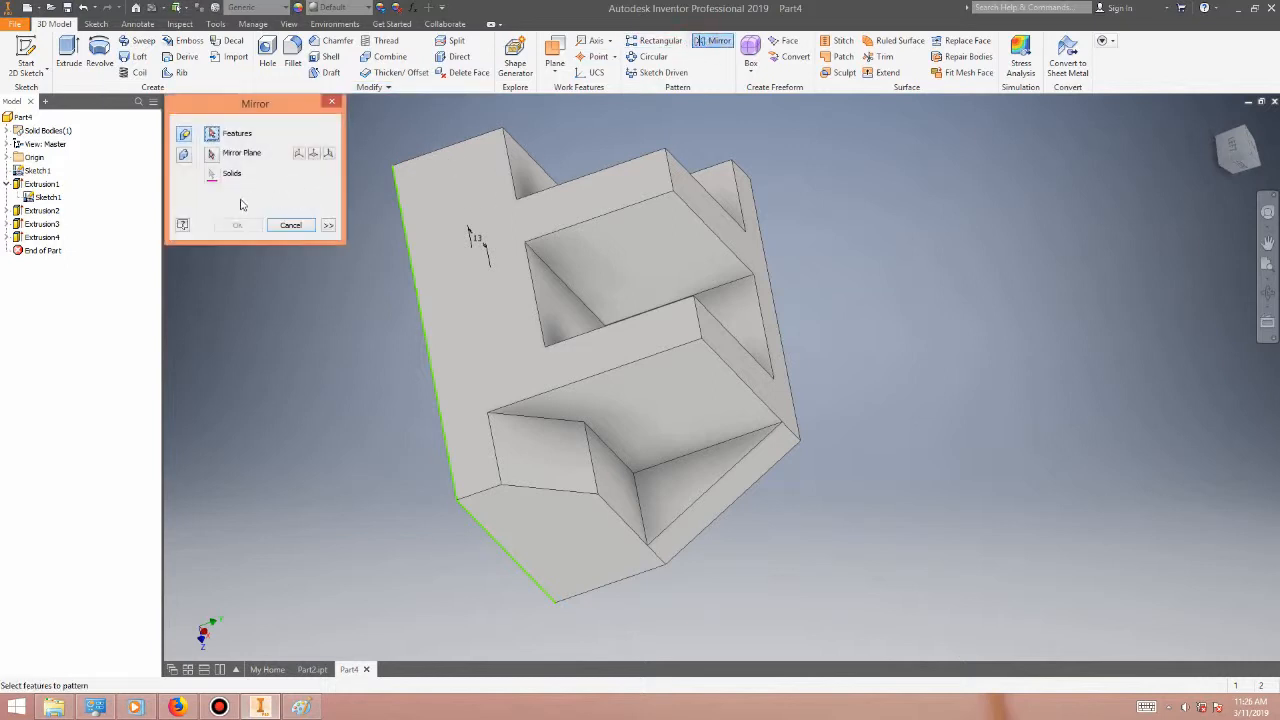
pyautogui.click(43, 238)
pyautogui.click(43, 225)
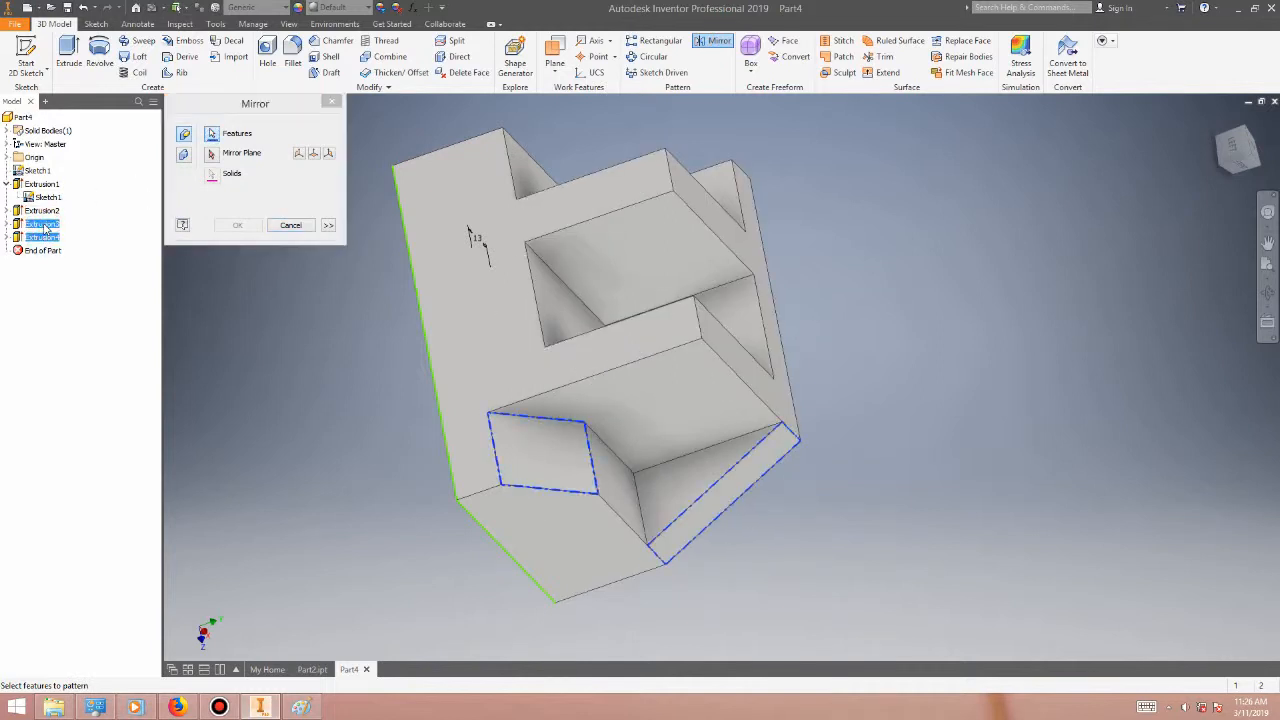
pyautogui.click(210, 154)
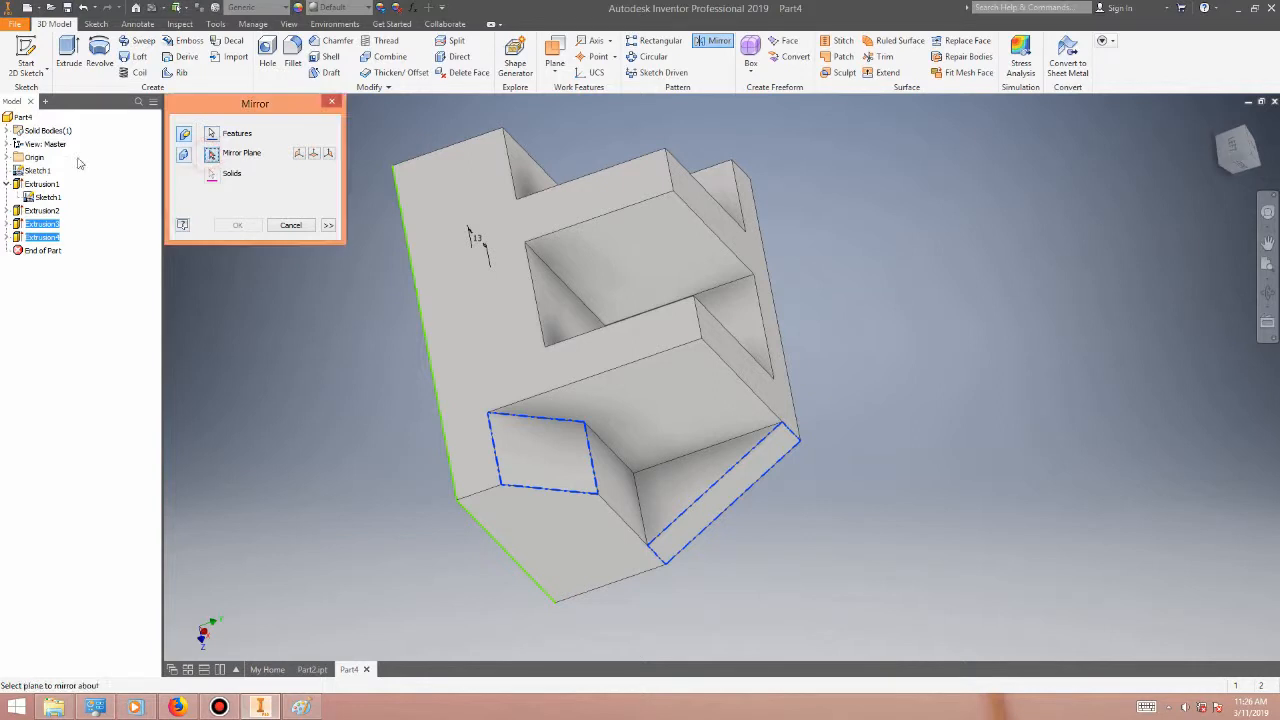
pyautogui.click(7, 157)
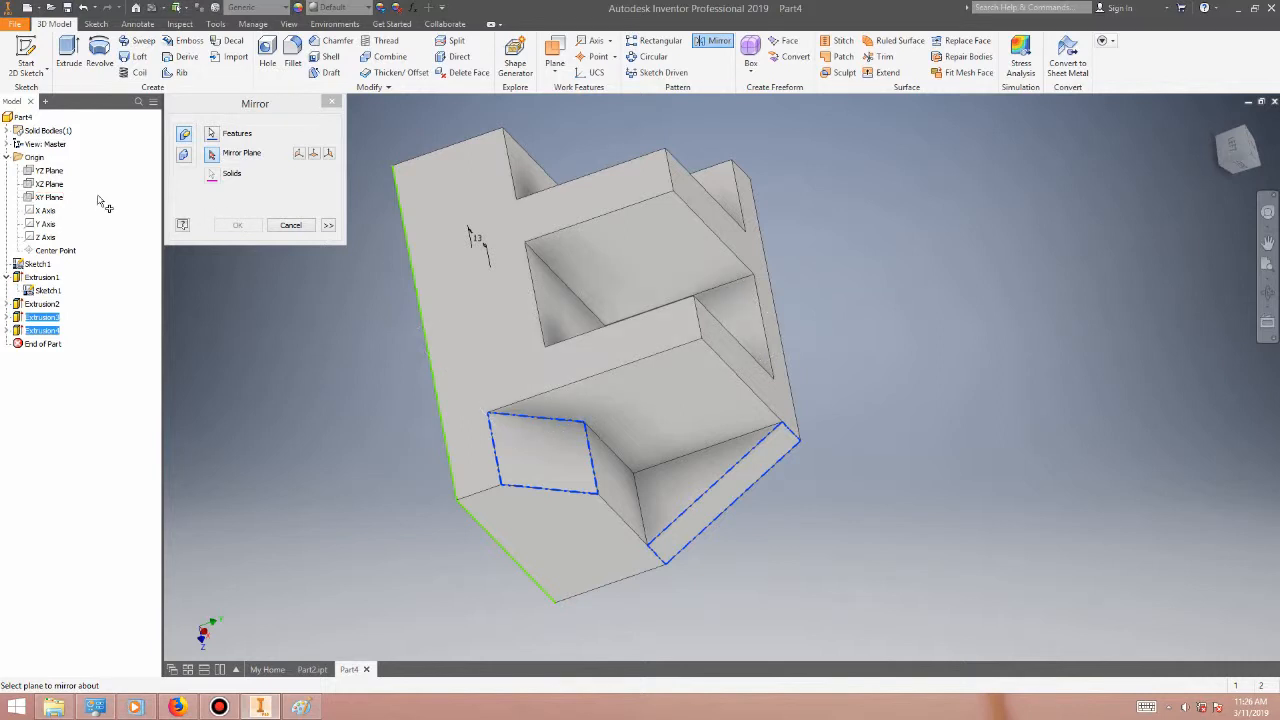
pyautogui.click(47, 197)
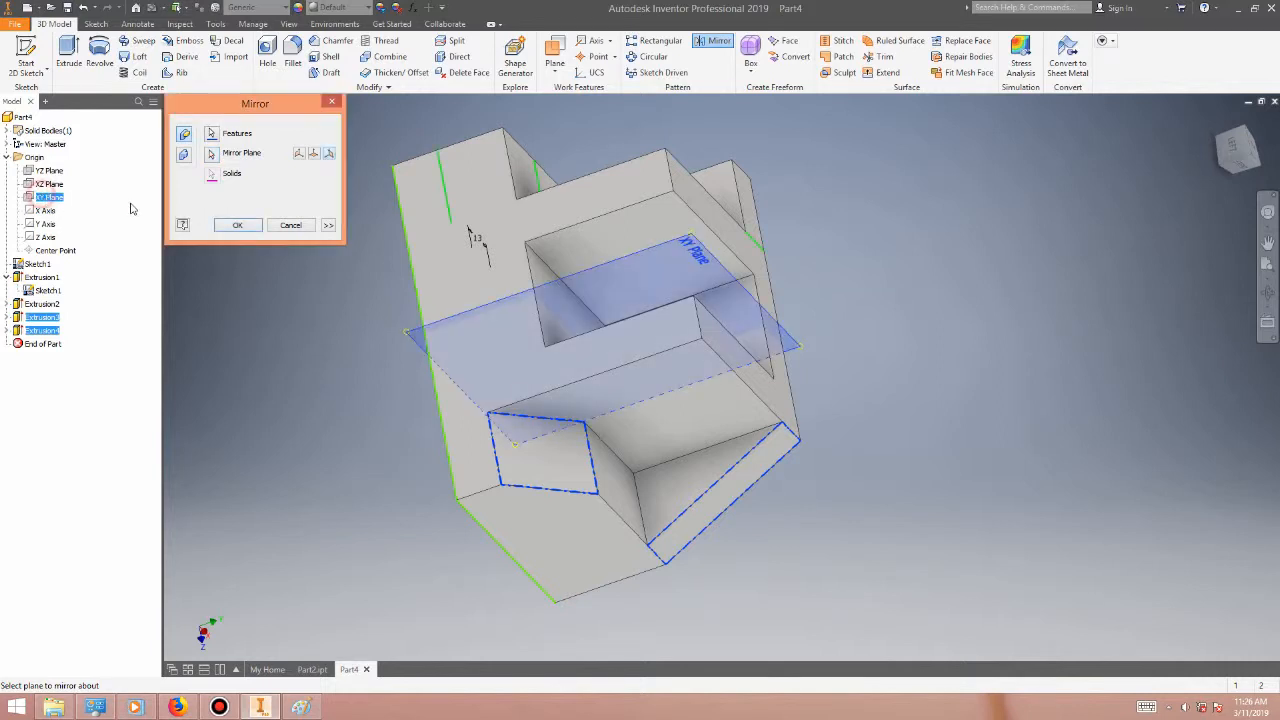
pyautogui.click(235, 225)
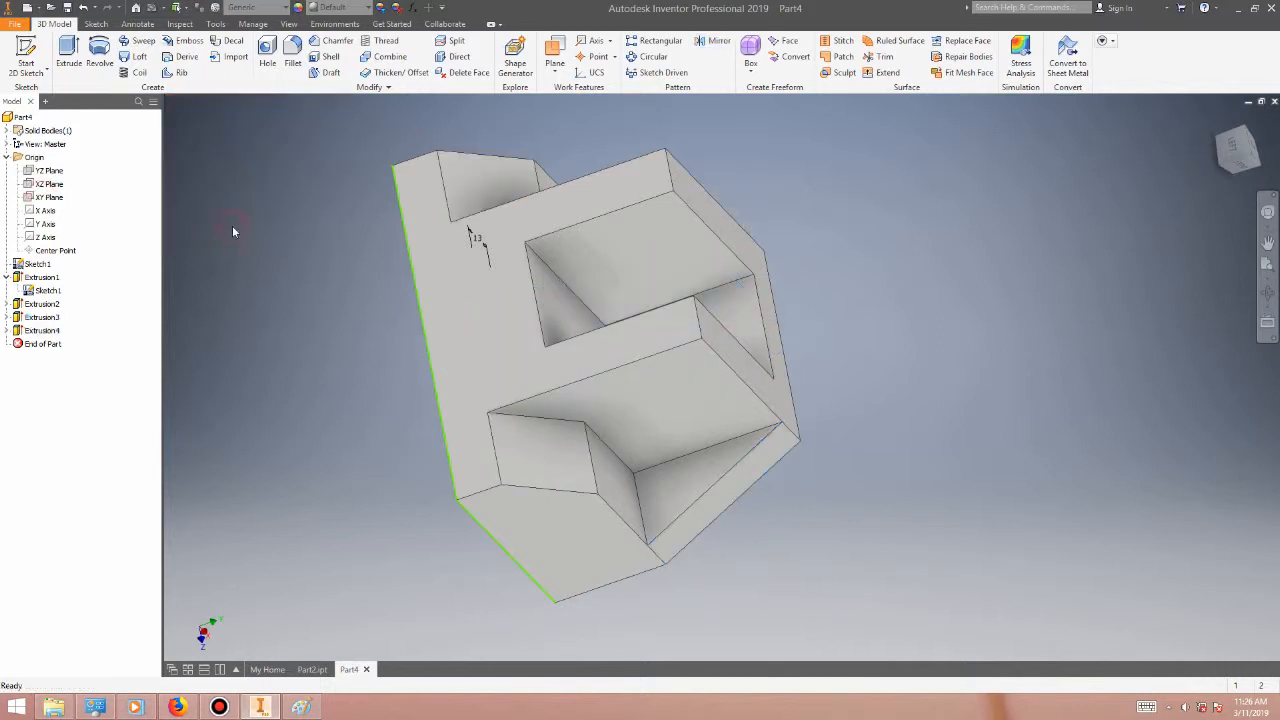
# - Start a new sketch on the inner side wall of the middle pocket, with the front view turned upright
pyautogui.click(1268, 293)
pyautogui.moveTo(569, 346); pyautogui.dragTo(520, 330)
pyautogui.moveTo(645, 316); pyautogui.dragTo(623, 286)
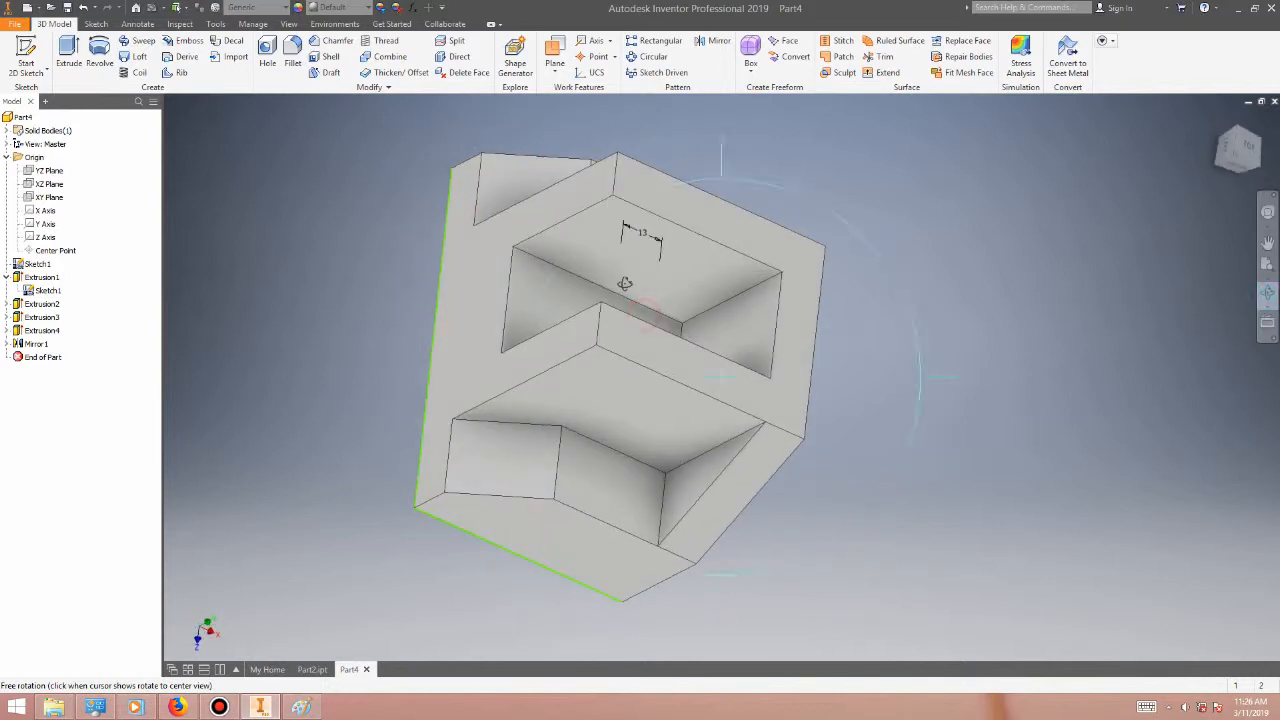
pyautogui.press('Escape')
pyautogui.rightClick(669, 283)
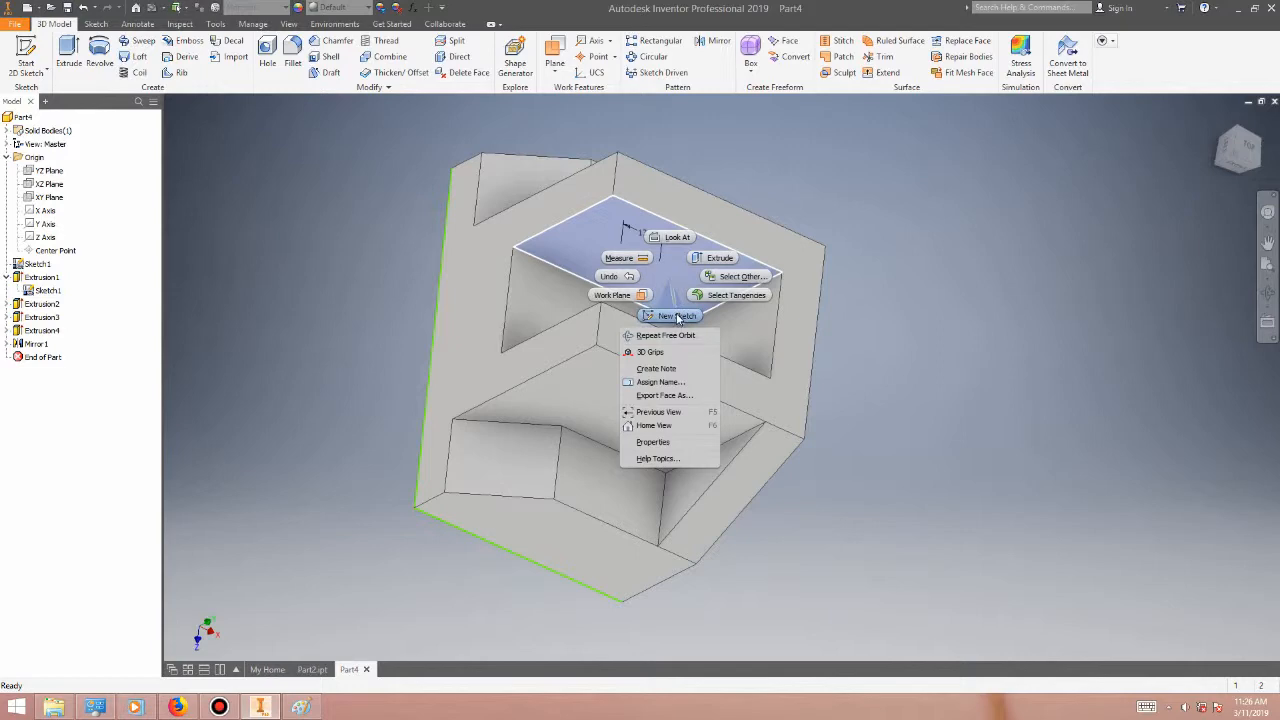
pyautogui.click(677, 317)
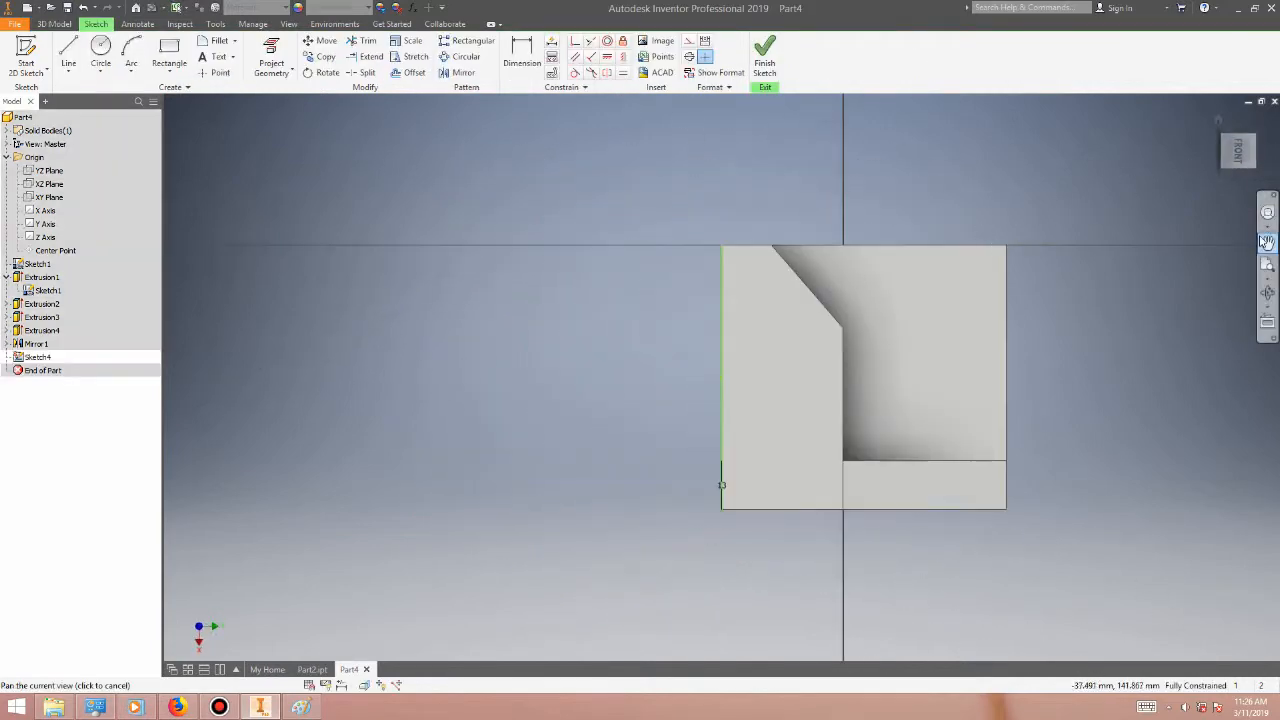
pyautogui.click(1257, 125)
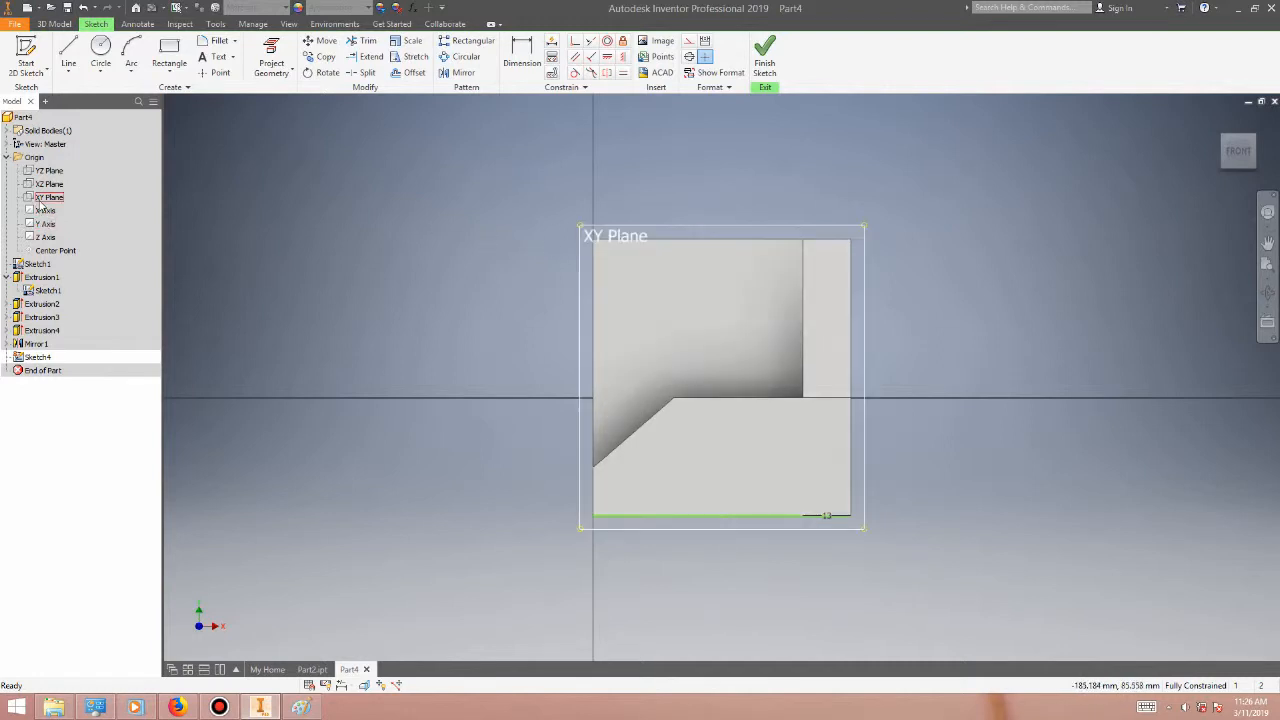
# - Show the XY plane and turn on Slice Graphics for the open sketch
pyautogui.click(41, 199)
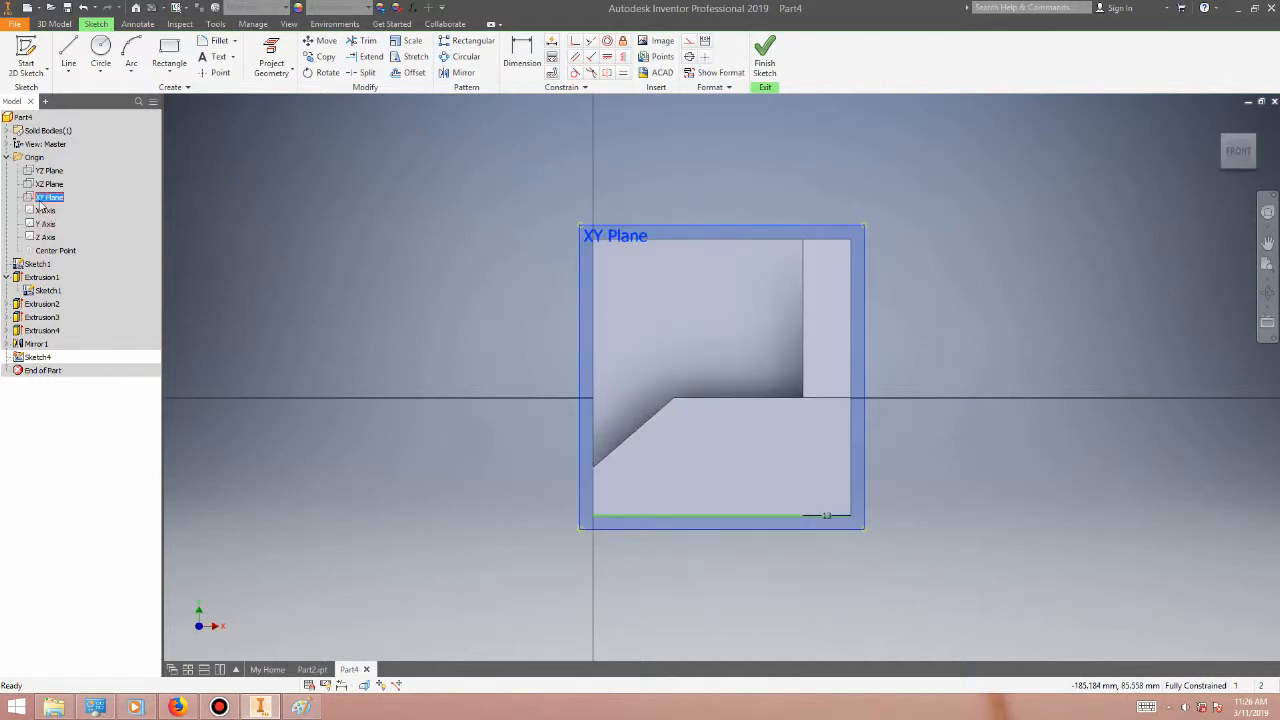
pyautogui.rightClick(41, 203)
pyautogui.click(80, 338)
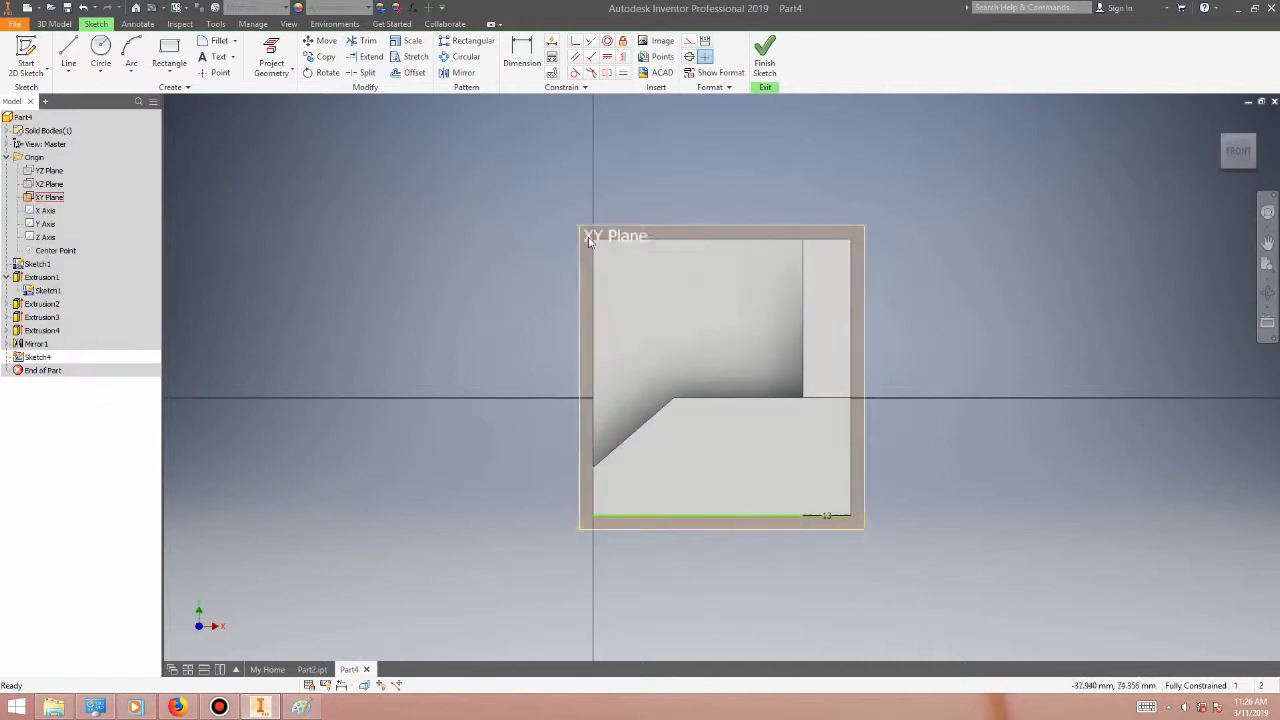
pyautogui.rightClick(604, 228)
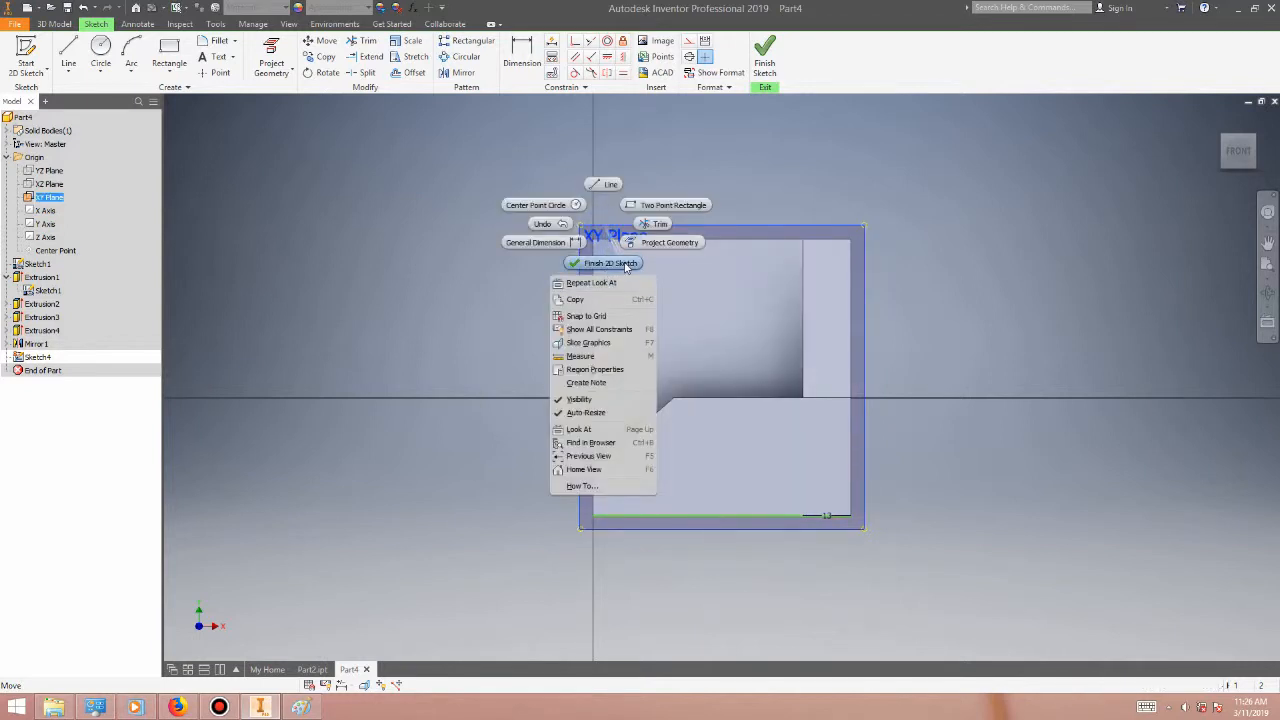
pyautogui.click(617, 343)
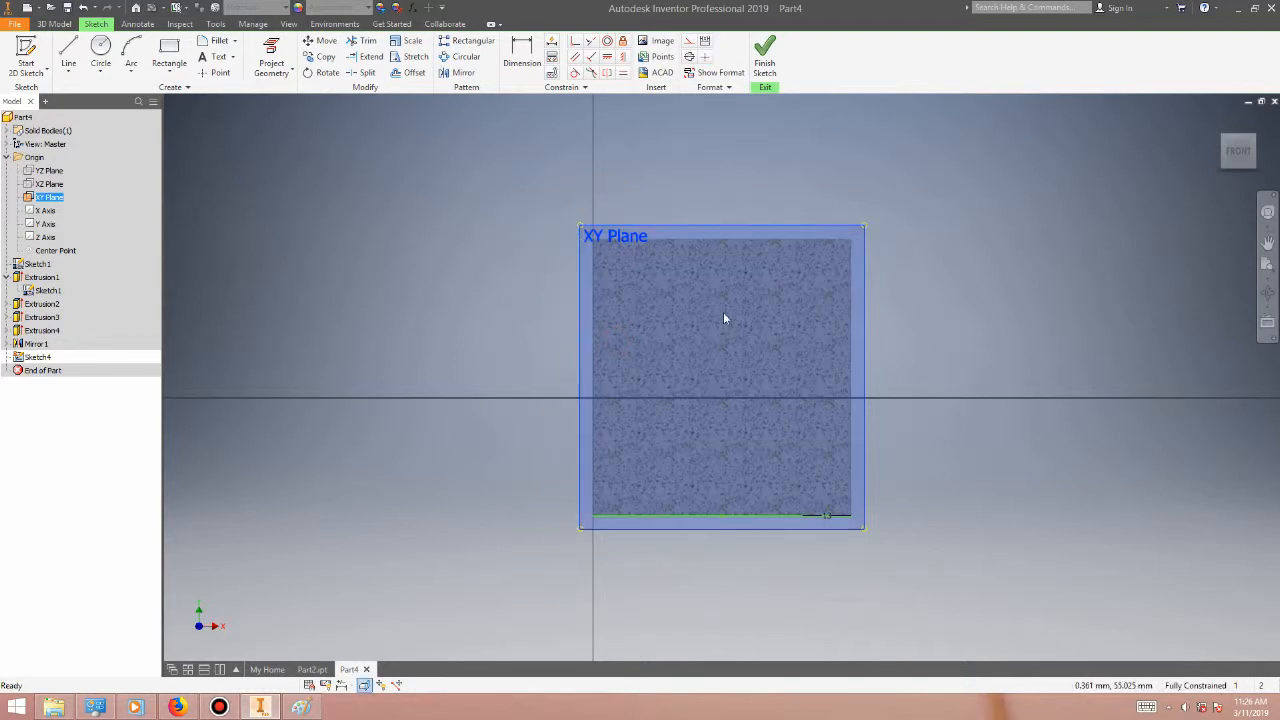
# - Turn off Slice Graphics, hide the XY plane, and finish the empty sketch on the pocket wall
pyautogui.click(1268, 293)
pyautogui.moveTo(760, 414)
pyautogui.mouseDown()
pyautogui.moveTo(889, 491)
pyautogui.moveTo(838, 473)
pyautogui.moveTo(848, 457)
pyautogui.moveTo(785, 390)
pyautogui.moveTo(728, 444)
pyautogui.moveTo(721, 513)
pyautogui.moveTo(716, 460)
pyautogui.mouseUp()
pyautogui.press('Escape')
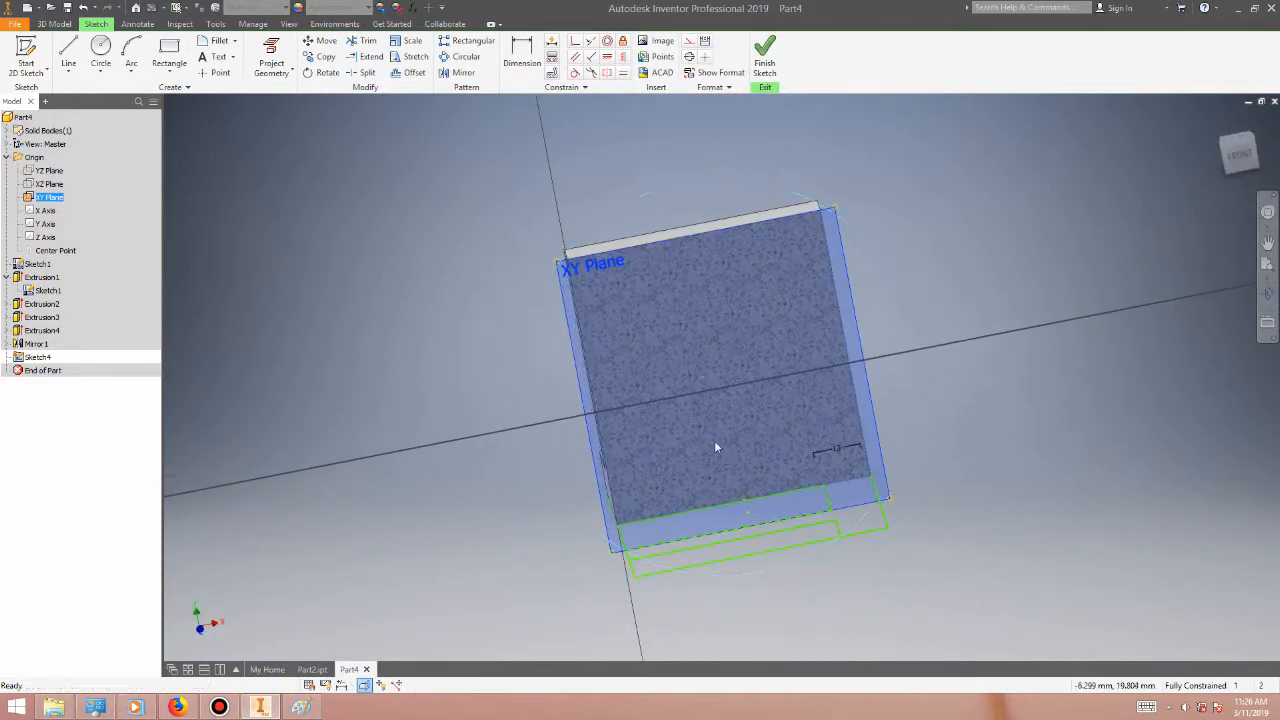
pyautogui.press('F7')
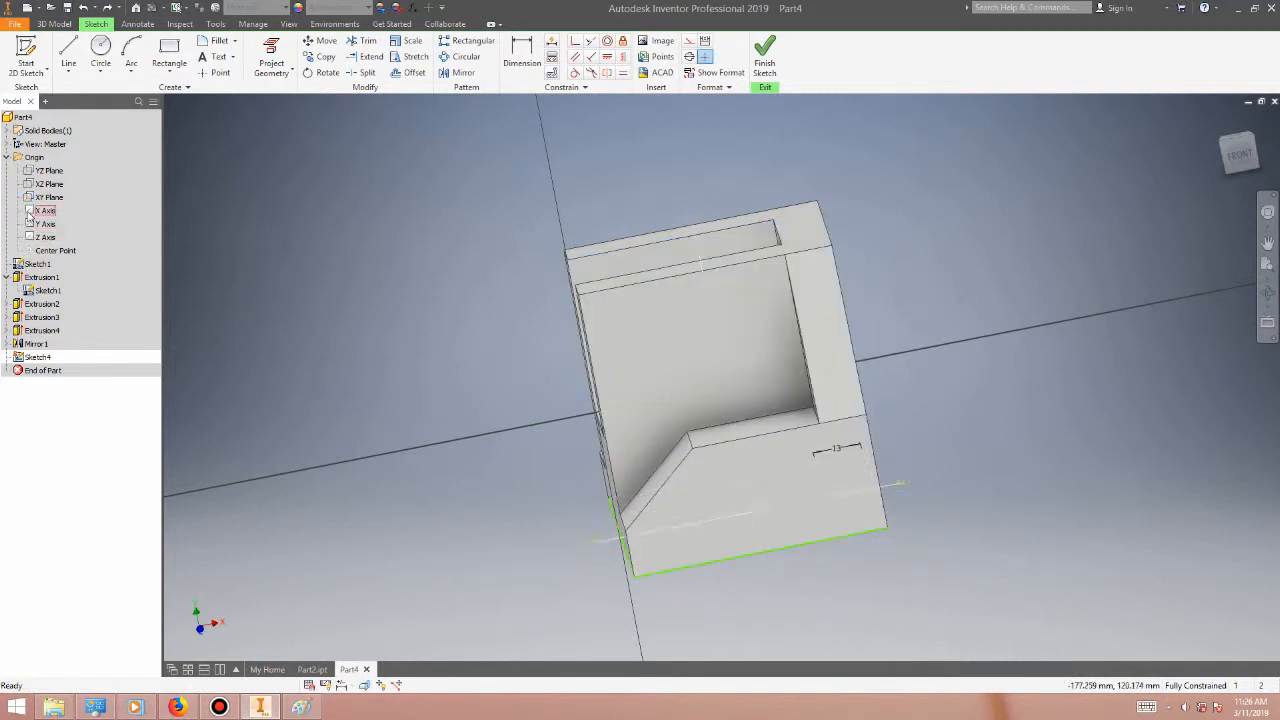
pyautogui.click(25, 60)
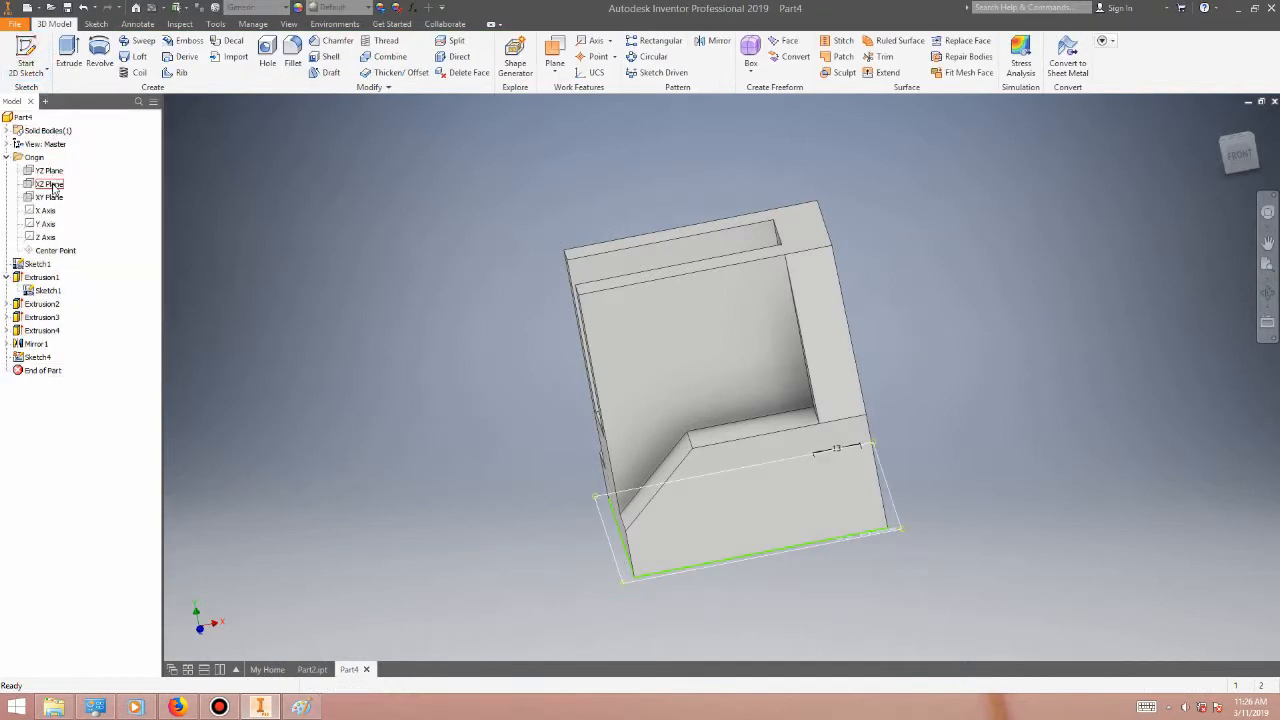
# - Make the XY origin plane visible in the part
pyautogui.click(50, 197)
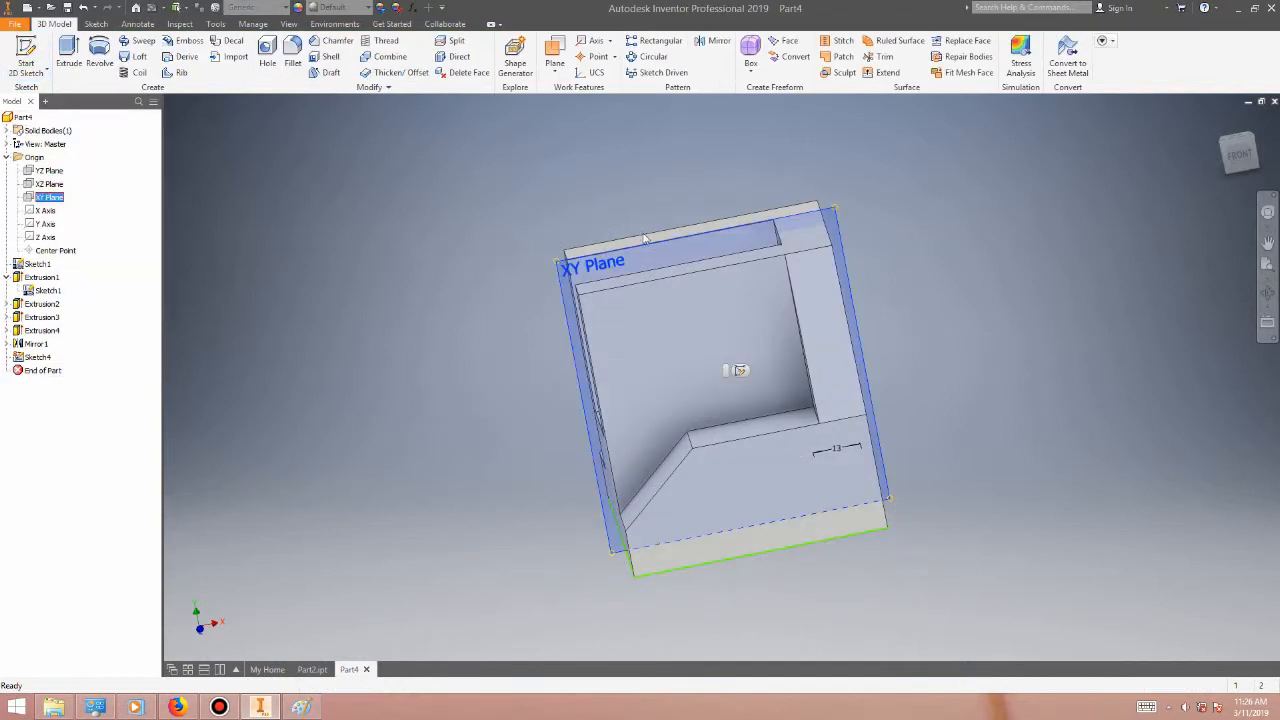
pyautogui.click(838, 239)
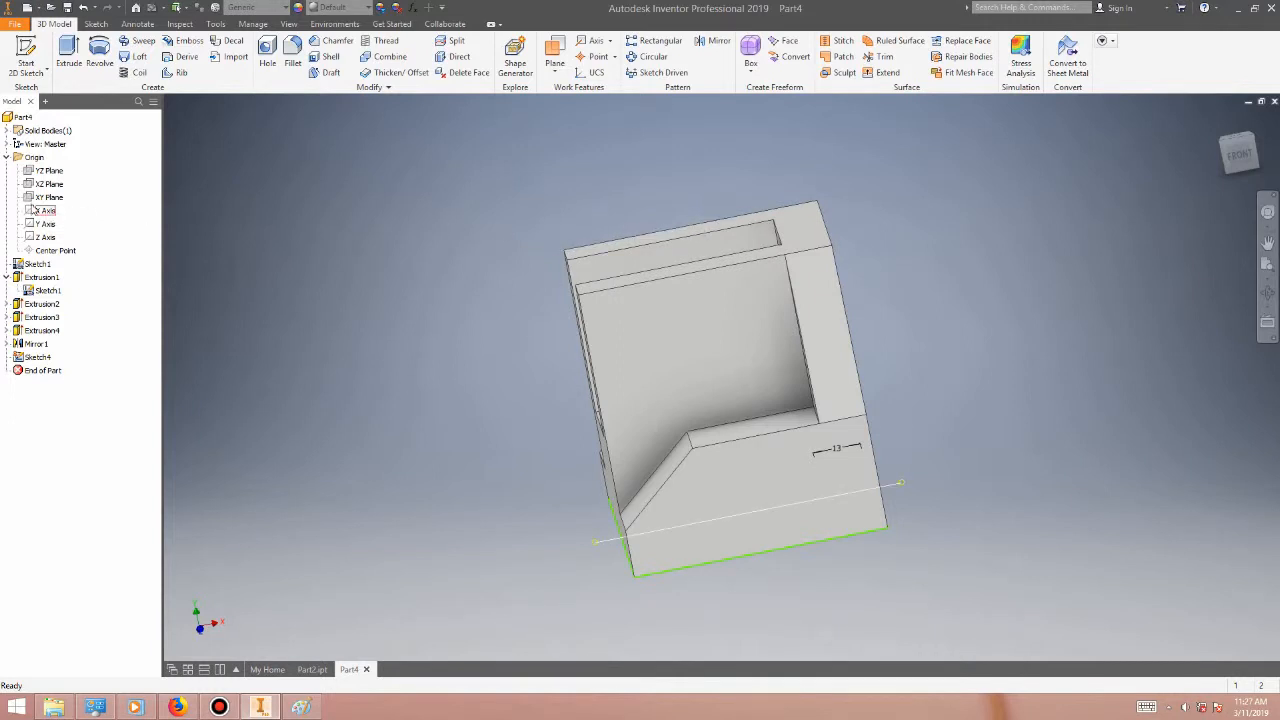
pyautogui.rightClick(42, 197)
pyautogui.click(64, 280)
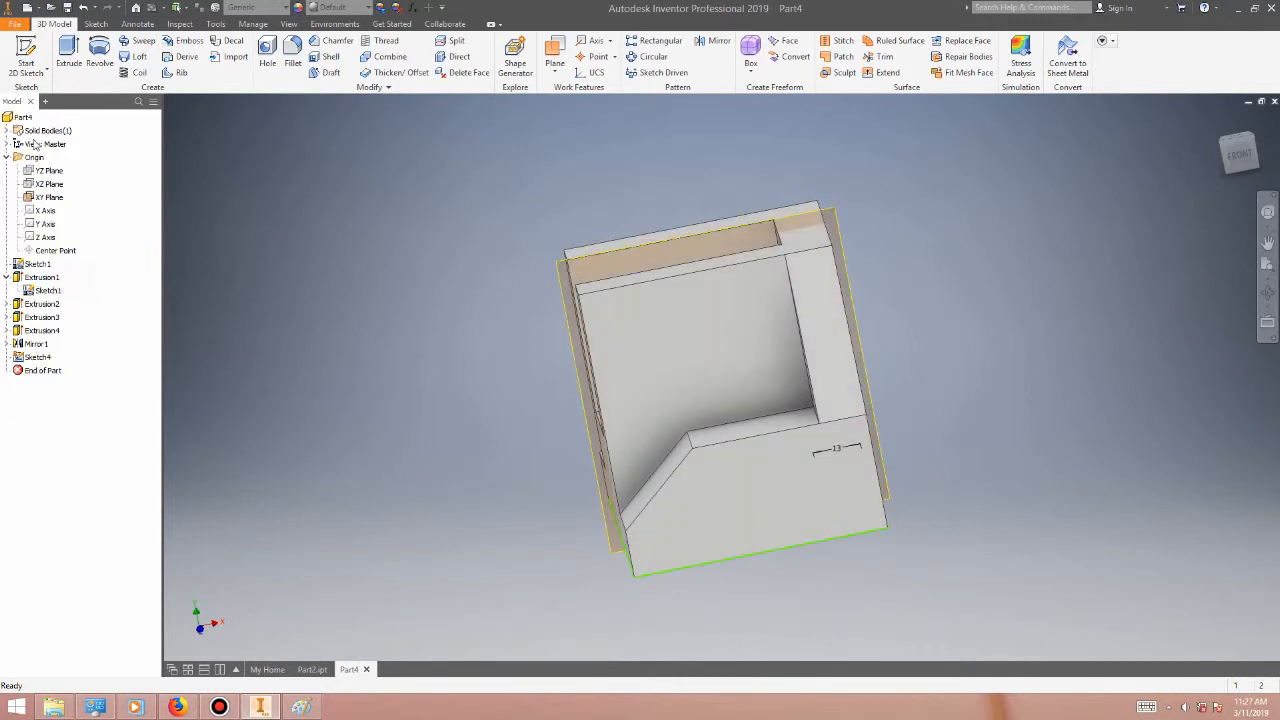
# - Start a new sketch on the XY origin plane and turn on Slice Graphics to expose the middle pocket's section
pyautogui.click(26, 56)
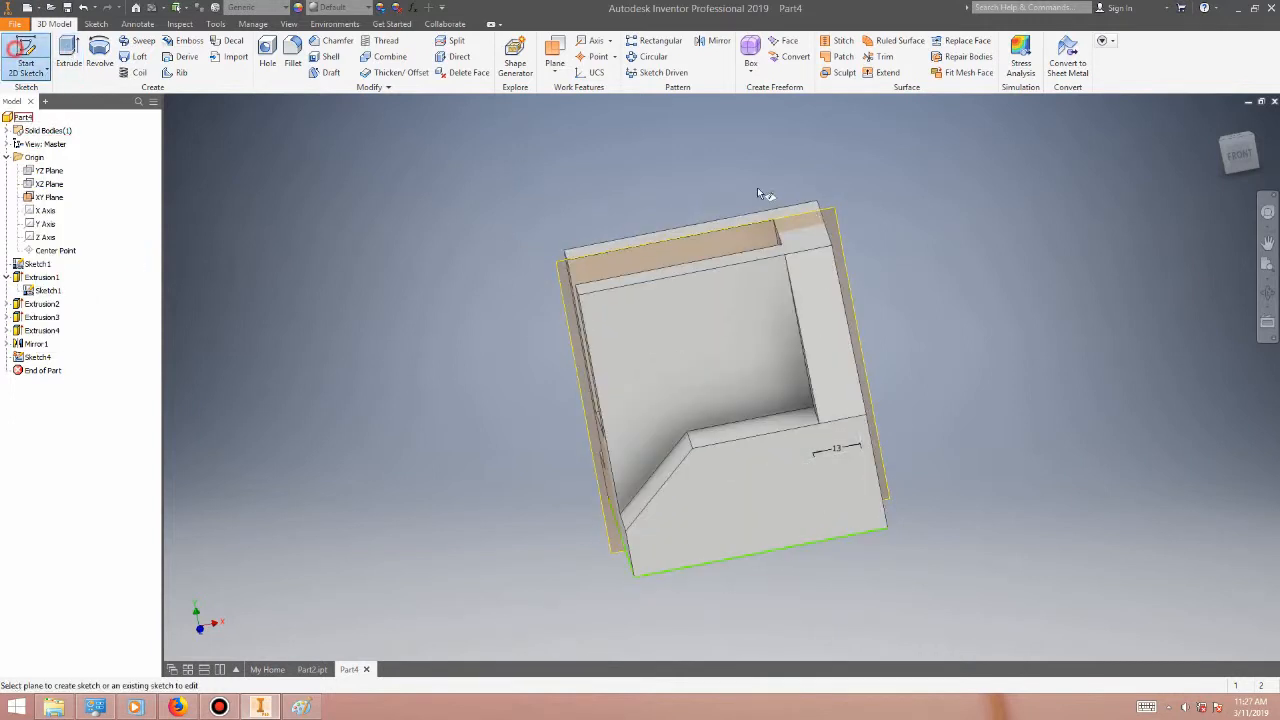
pyautogui.click(835, 210)
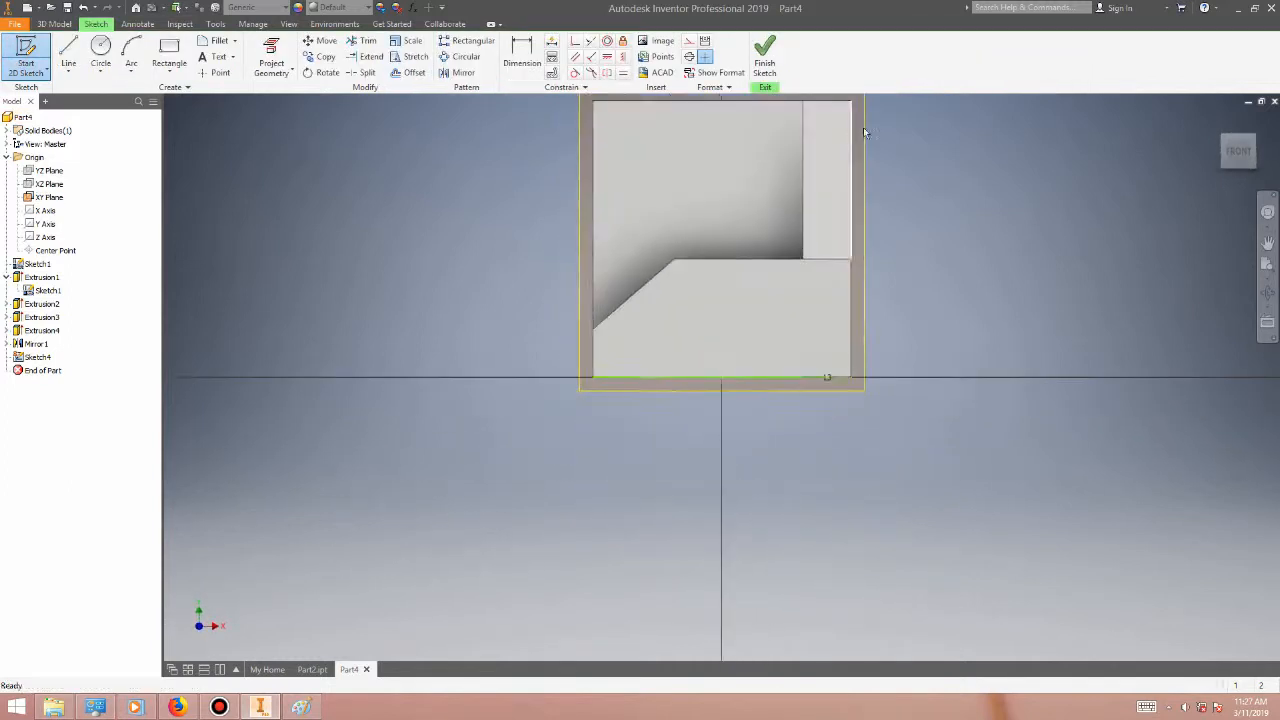
pyautogui.click(1268, 243)
pyautogui.moveTo(935, 227); pyautogui.dragTo(892, 348)
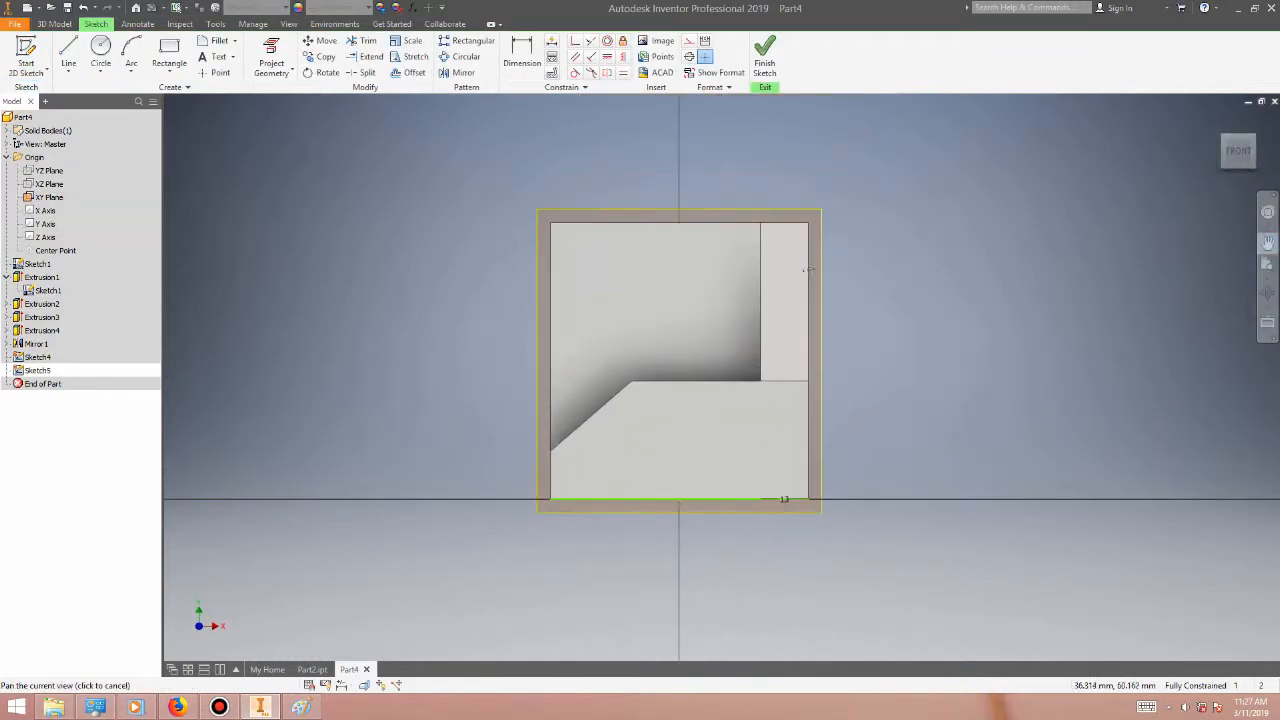
pyautogui.rightClick(807, 219)
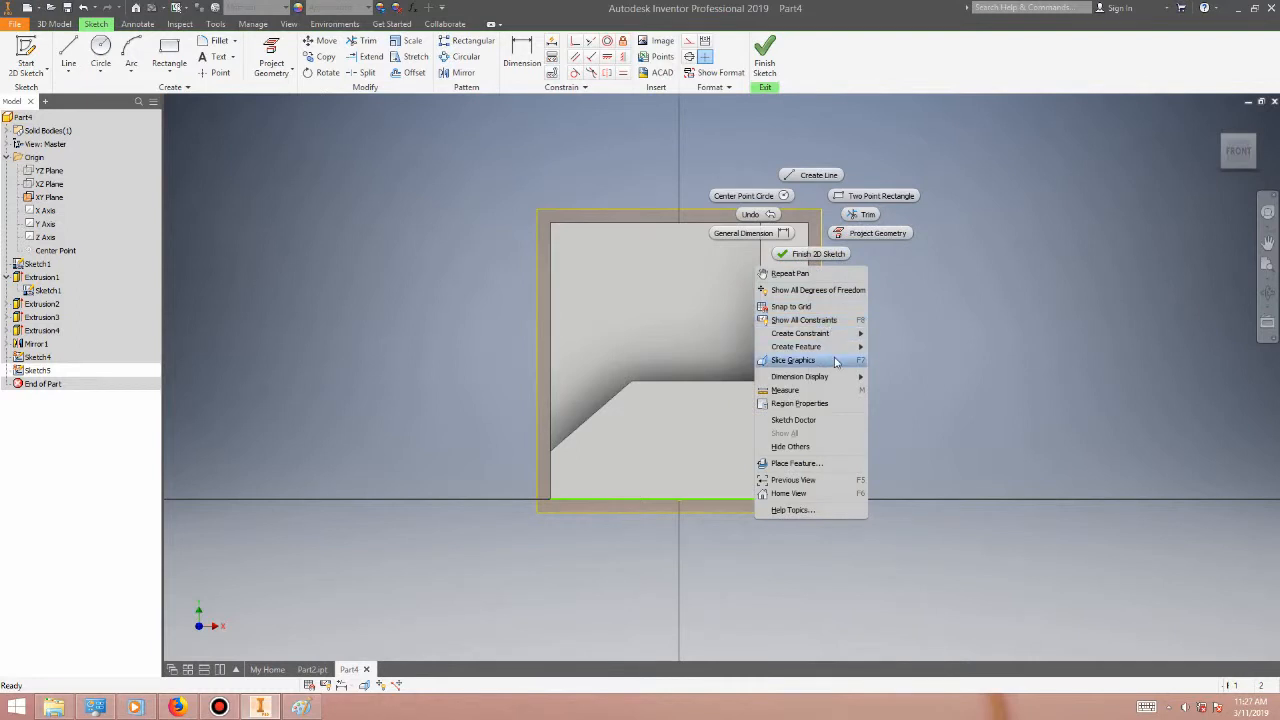
pyautogui.click(832, 358)
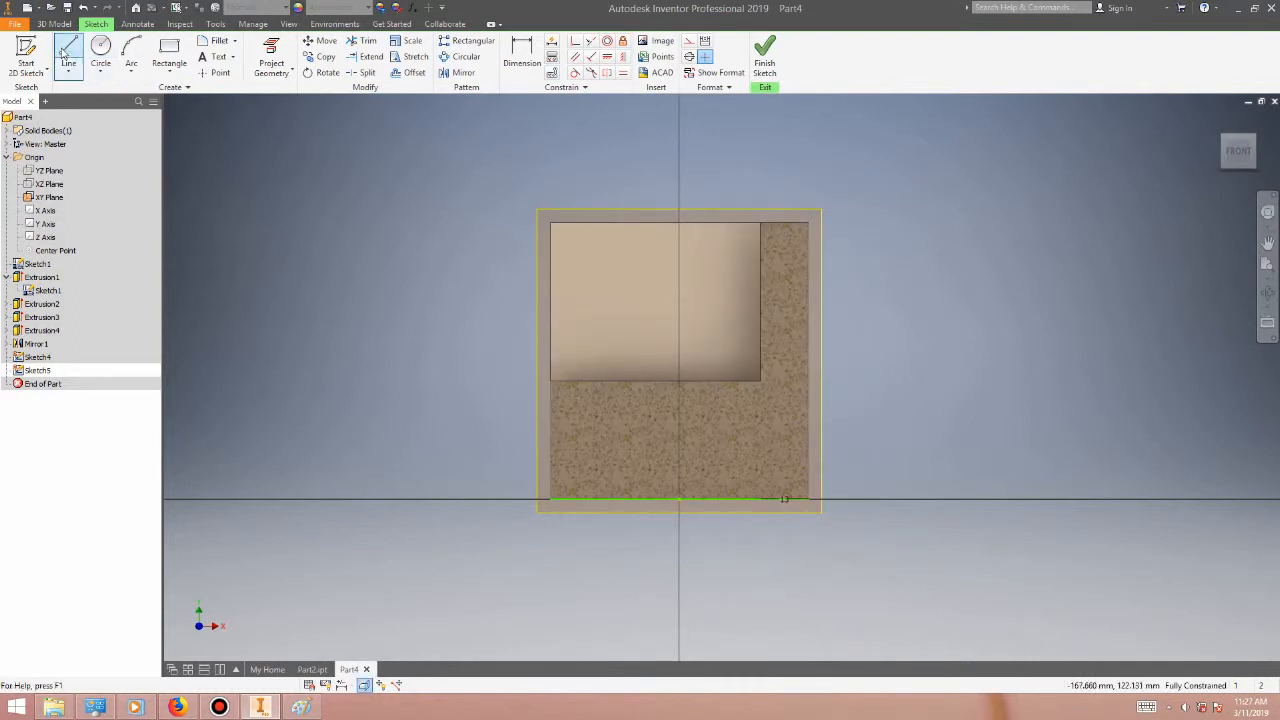
# - Draw a closed triangle from the pocket's upper back corner to its front floor corner, along the floor and up the back wall, and finish the sketch
pyautogui.click(68, 55)
pyautogui.click(760, 222)
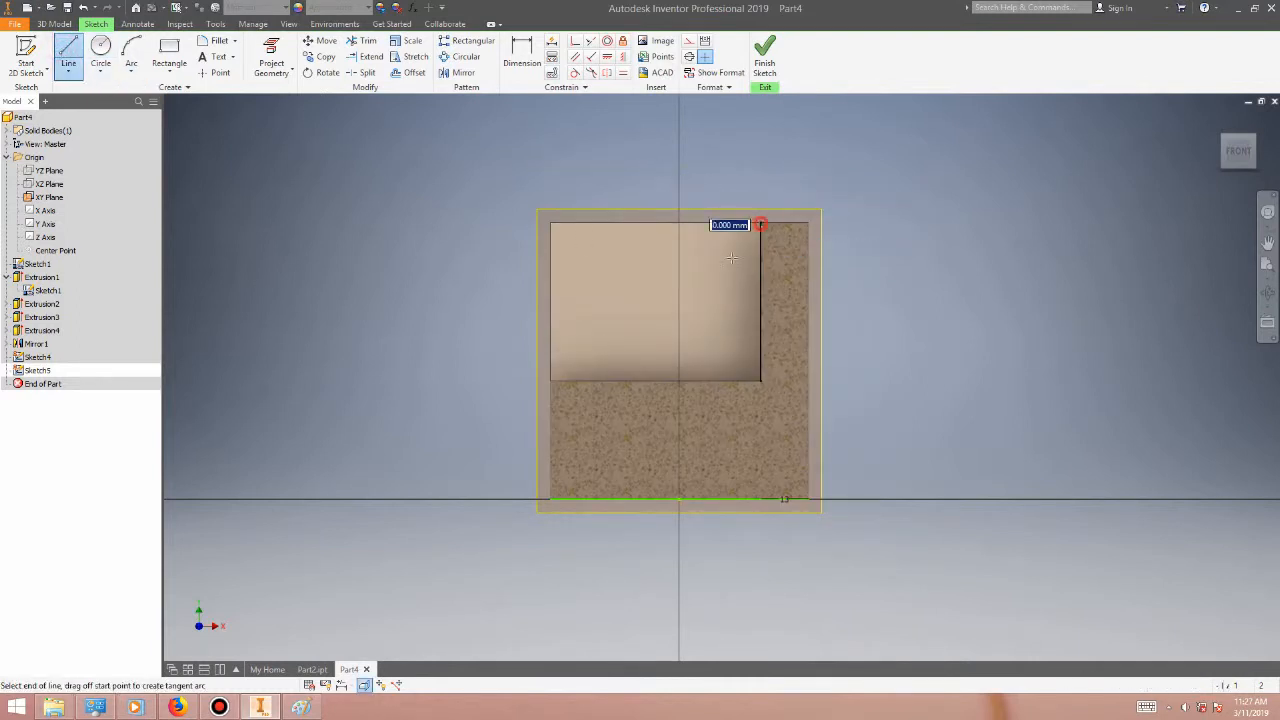
pyautogui.click(551, 380)
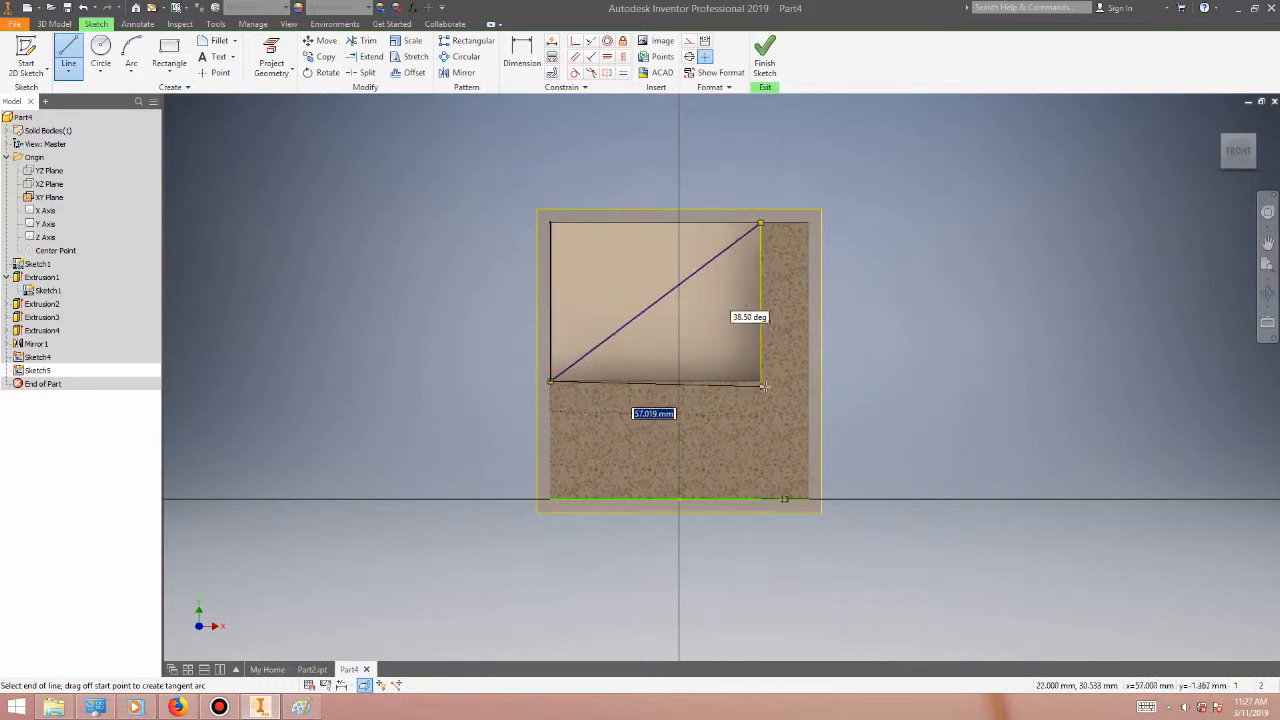
pyautogui.click(760, 380)
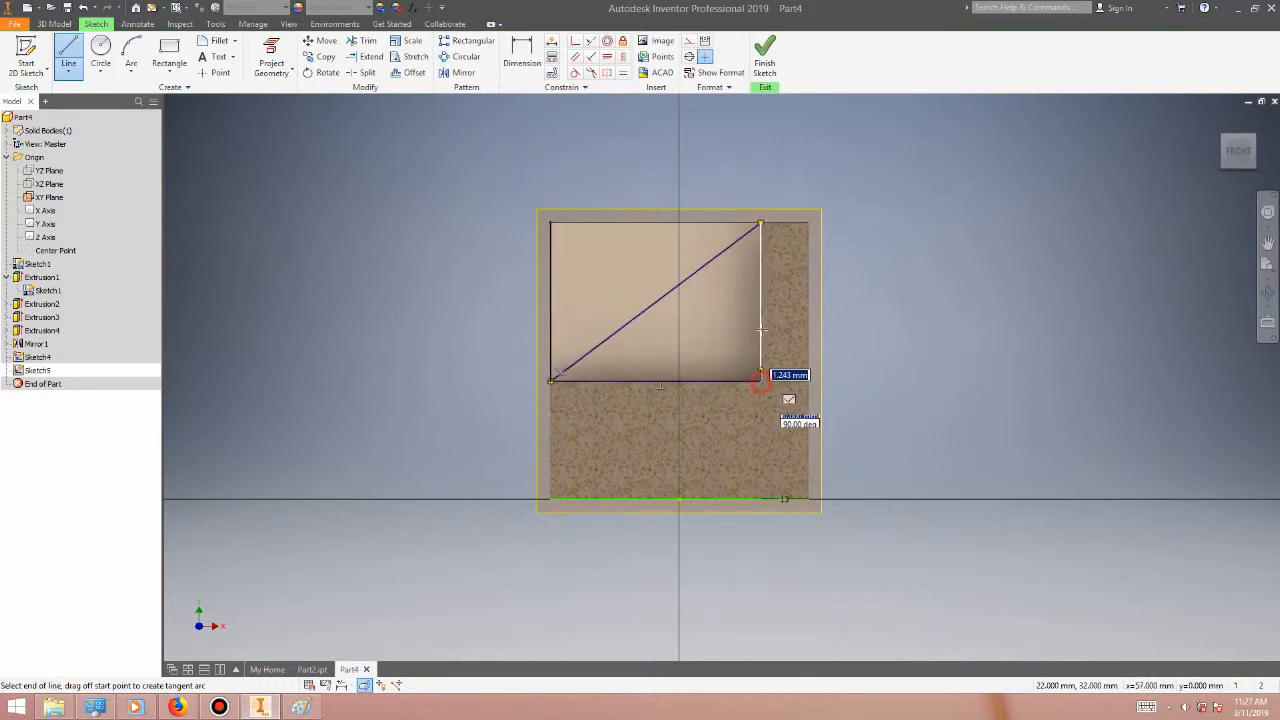
pyautogui.click(760, 222)
pyautogui.click(764, 66)
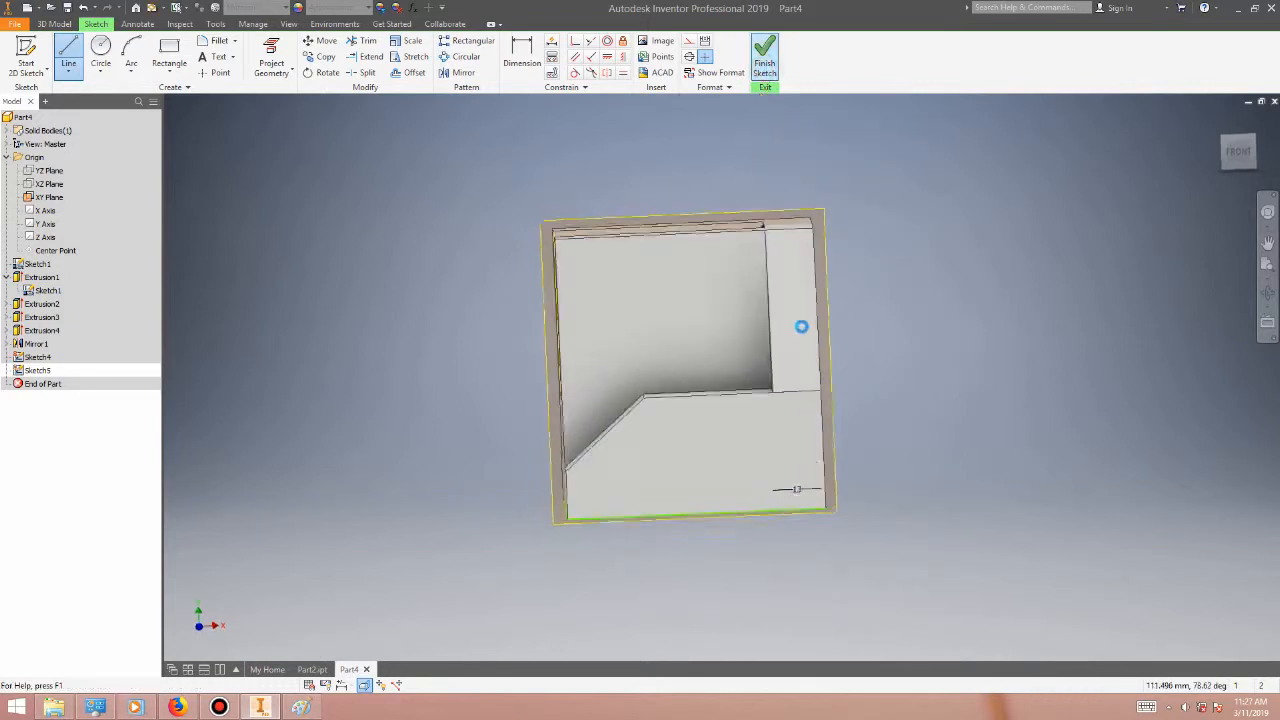
# - Extrude the triangular profile symmetrically 32 mm as a join to form the sloped ramp in the middle pocket
pyautogui.click(1268, 292)
pyautogui.moveTo(760, 440); pyautogui.dragTo(832, 448)
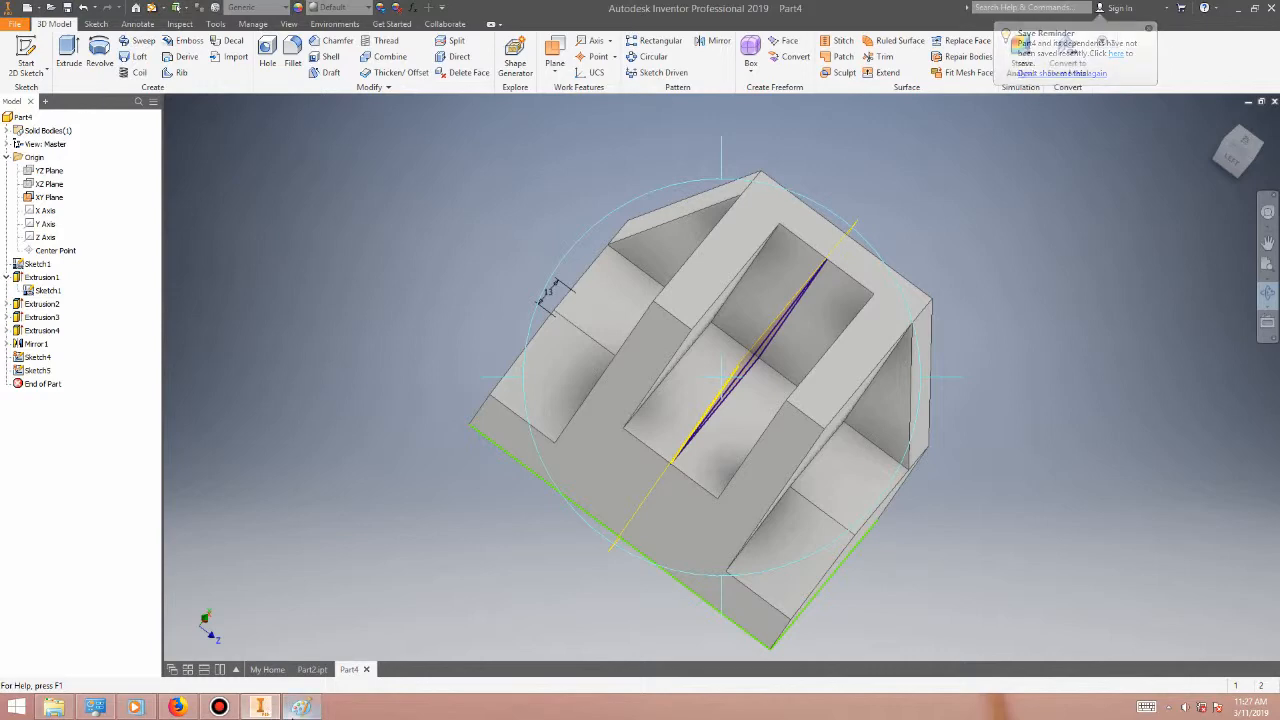
pyautogui.click(300, 707)
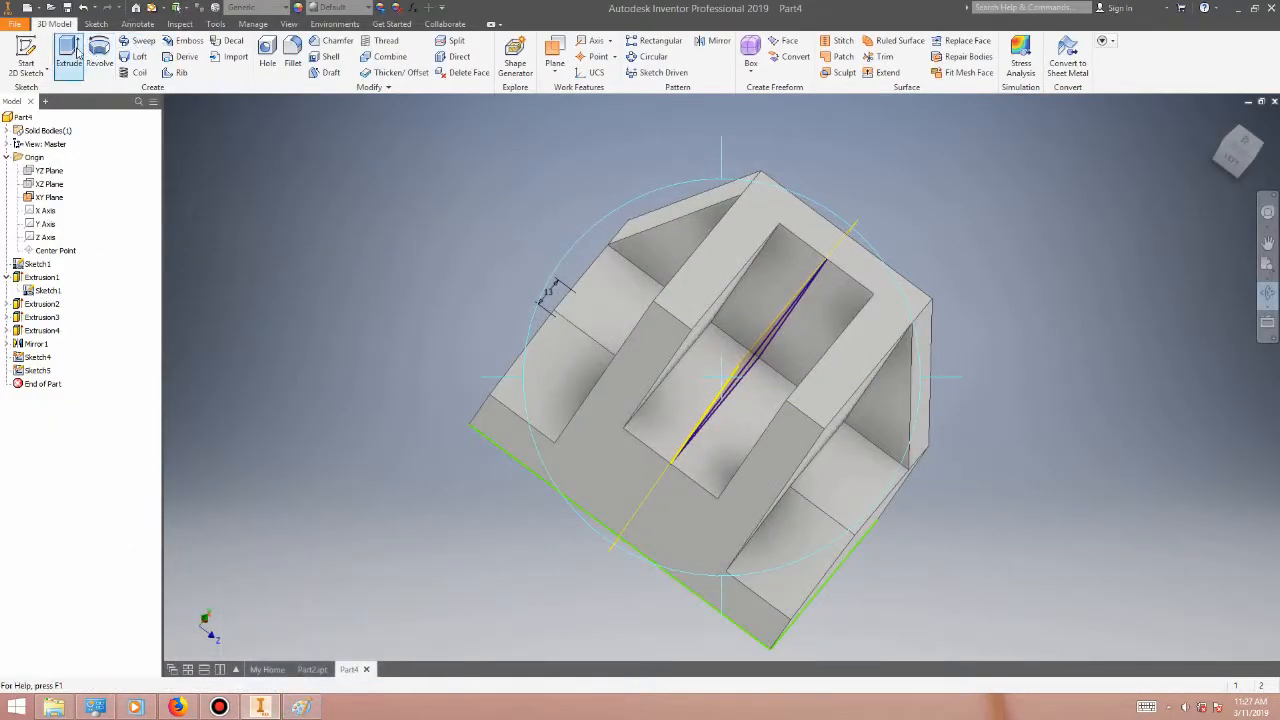
pyautogui.click(70, 52)
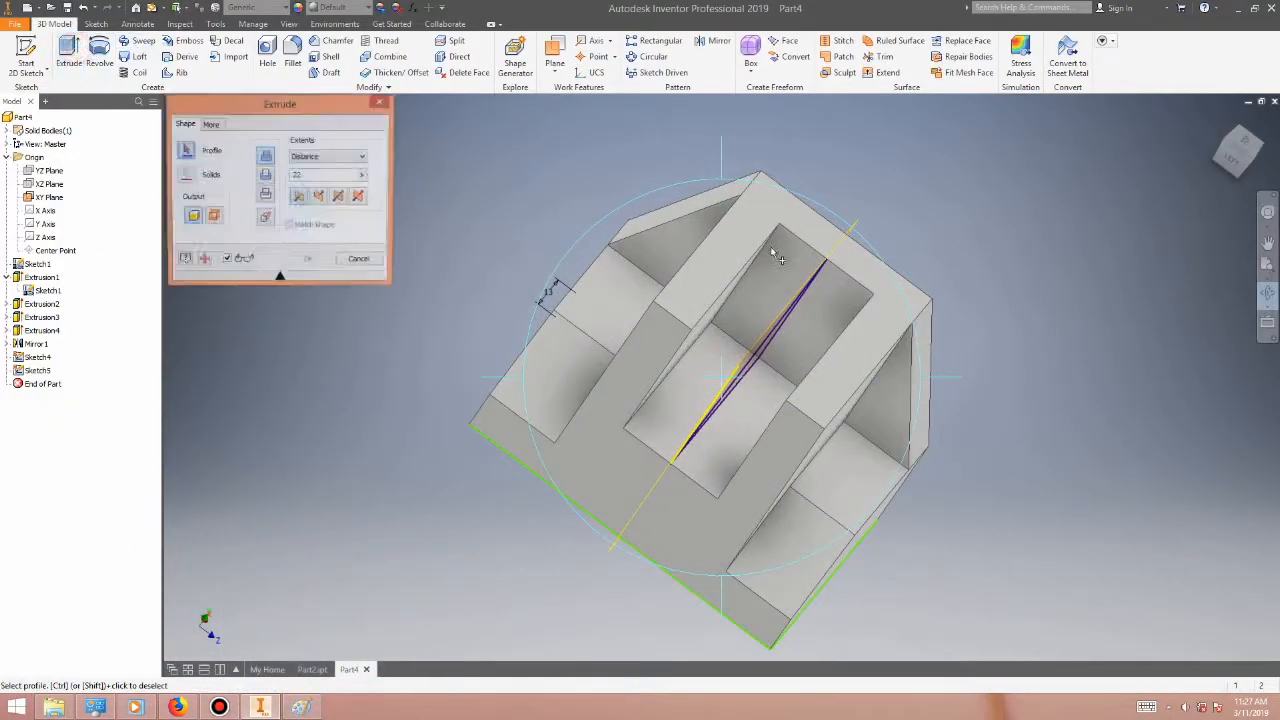
pyautogui.click(763, 356)
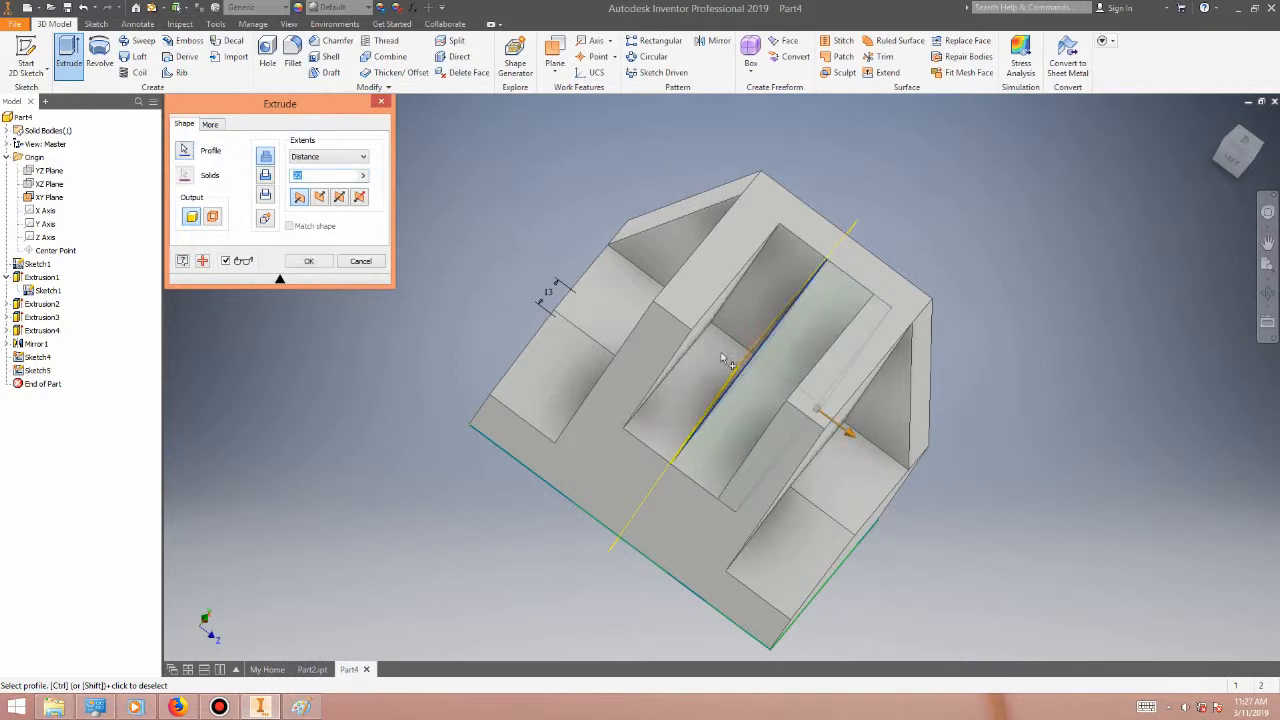
pyautogui.click(338, 199)
pyautogui.click(316, 175)
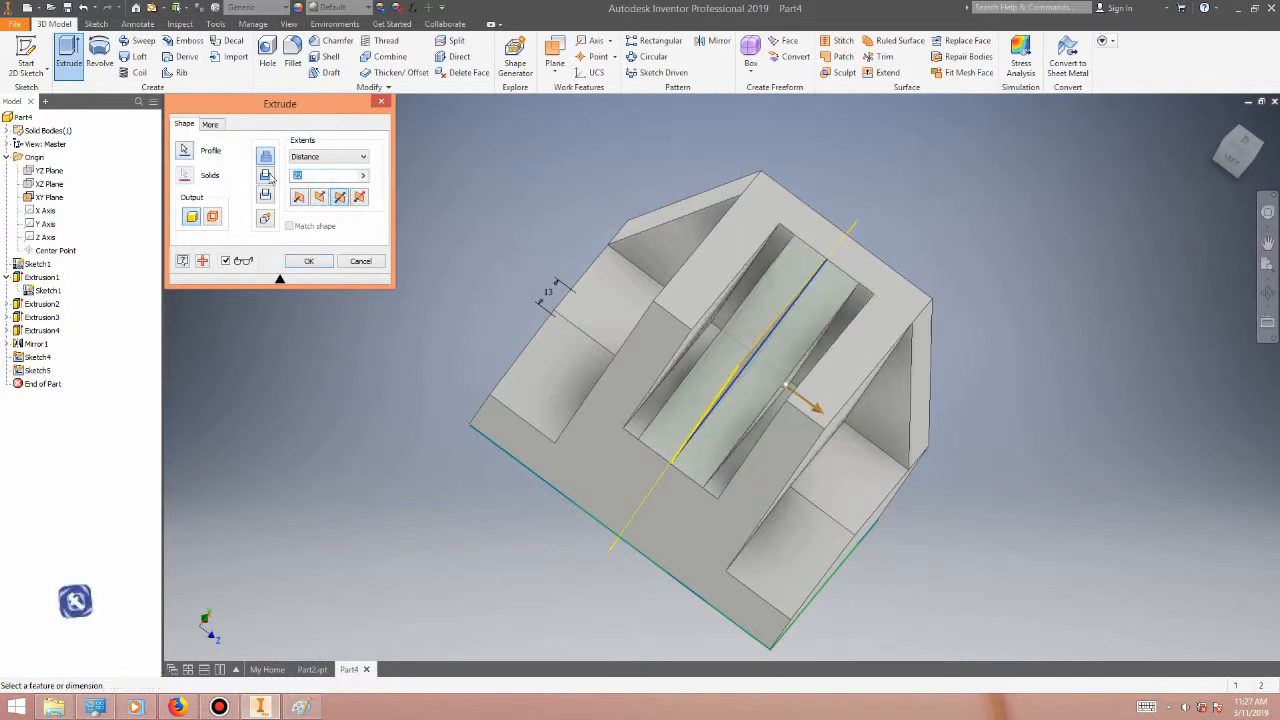
pyautogui.write('32')
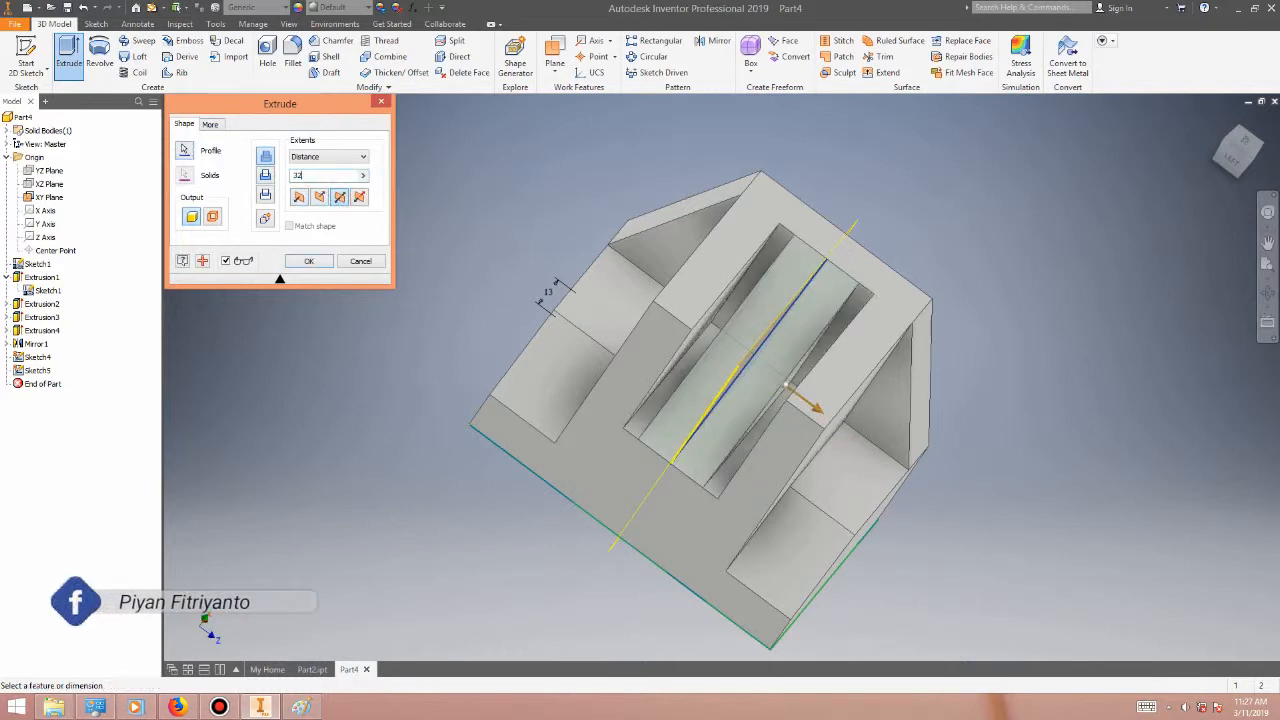
pyautogui.click(311, 261)
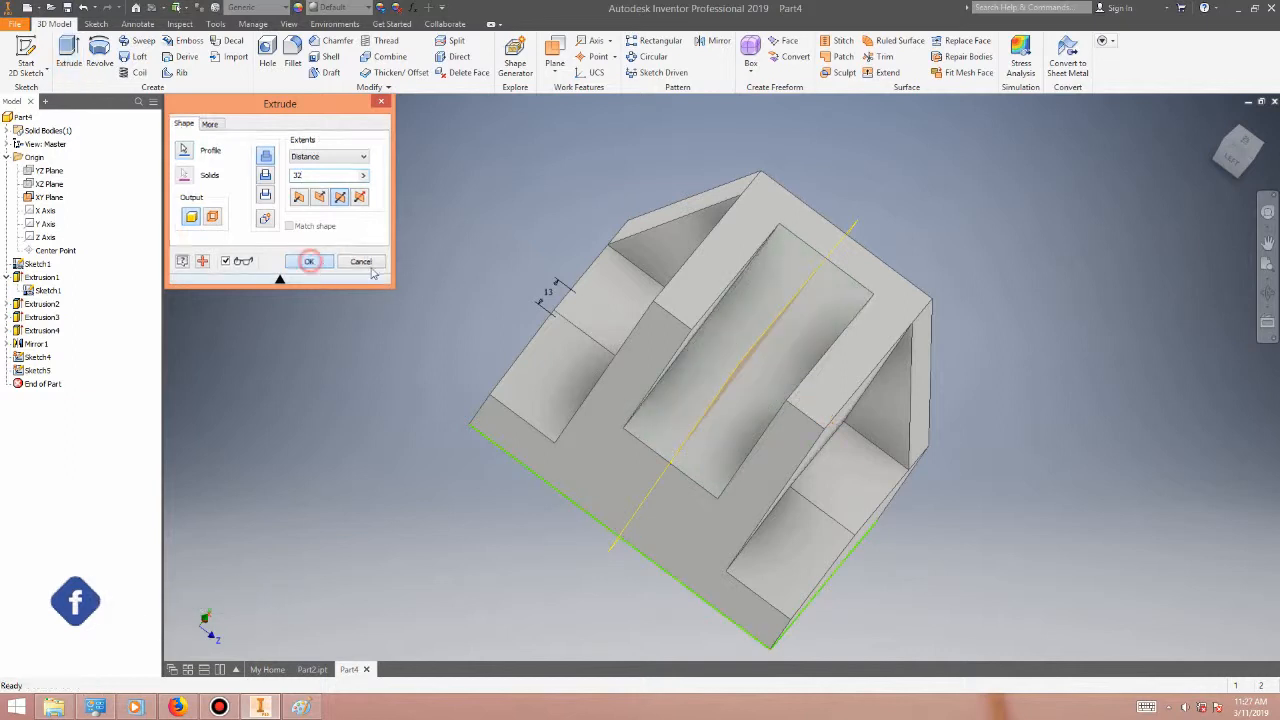
# - Hide the XY origin plane and the shared base sketch, Sketch1, under Extrusion1
pyautogui.rightClick(52, 223)
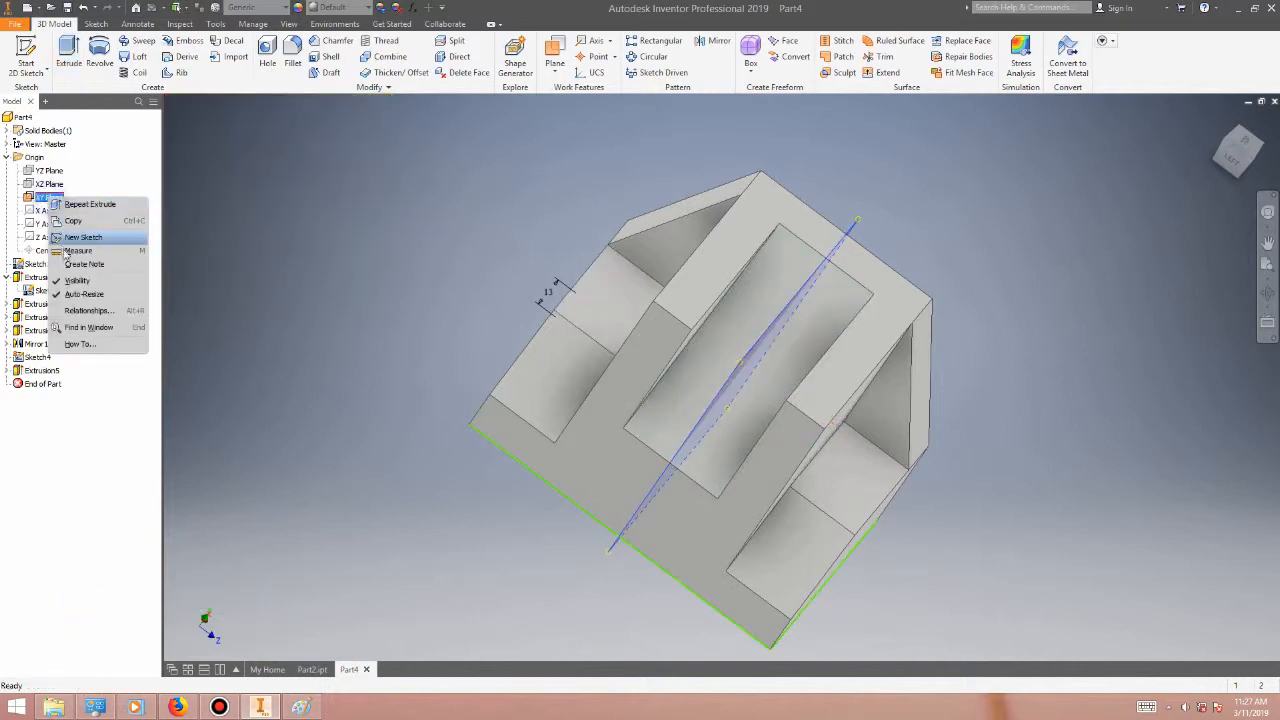
pyautogui.click(73, 279)
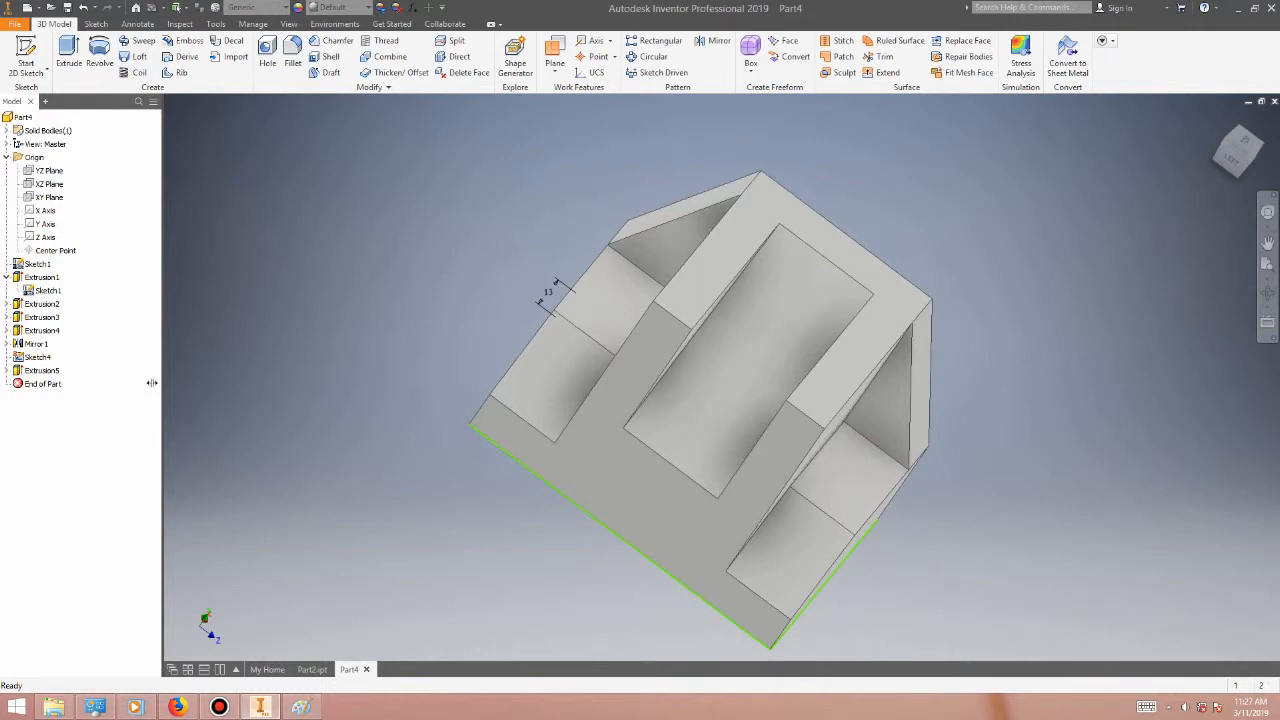
pyautogui.rightClick(31, 346)
pyautogui.click(39, 330)
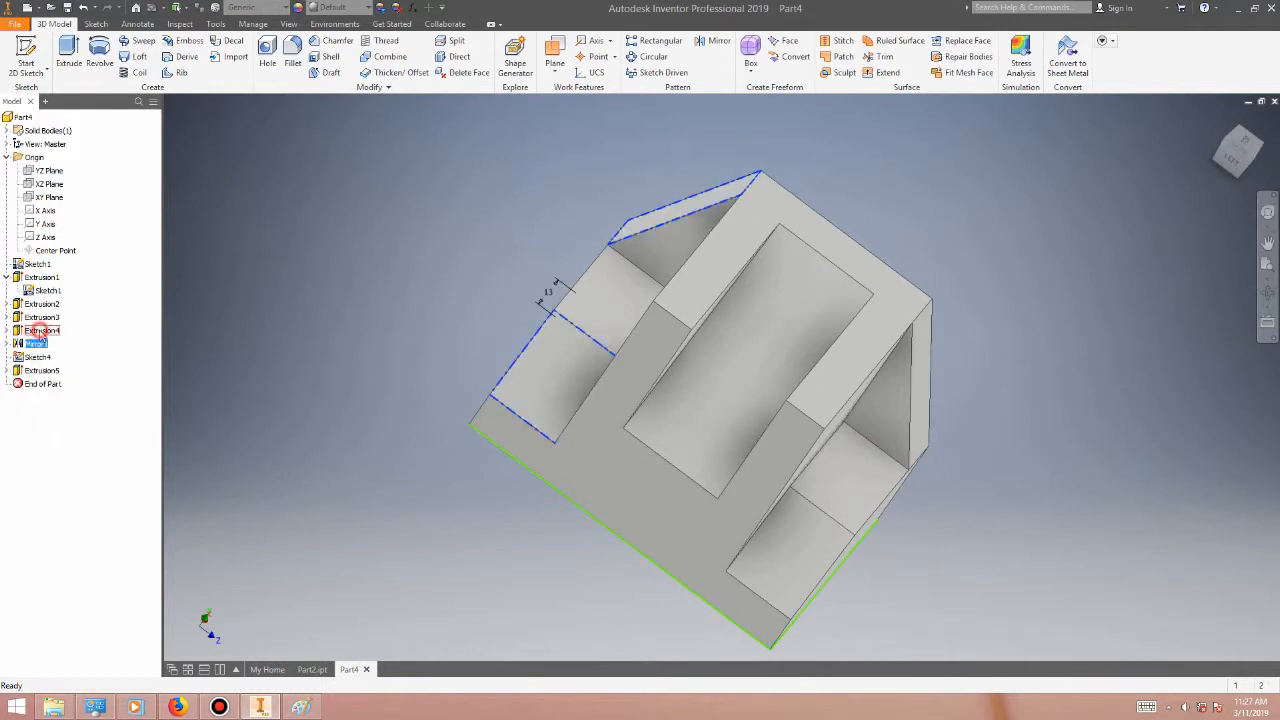
pyautogui.rightClick(41, 291)
pyautogui.click(75, 451)
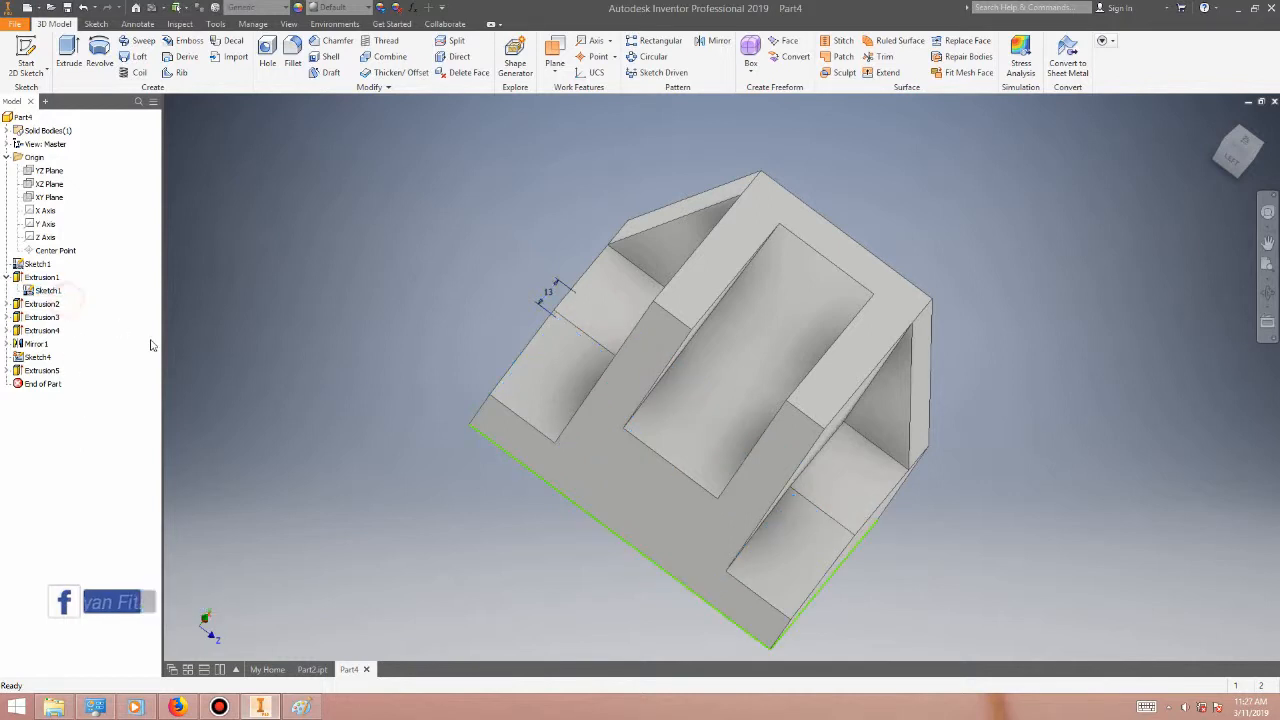
pyautogui.rightClick(45, 290)
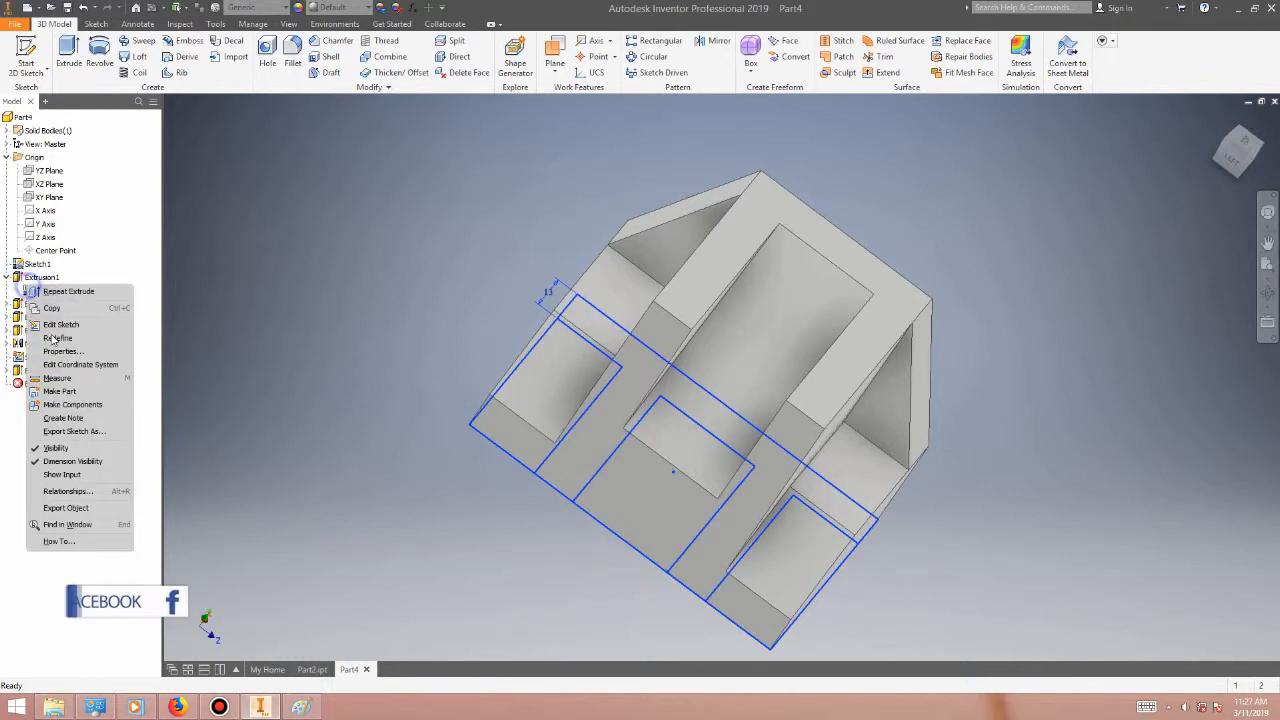
pyautogui.click(64, 450)
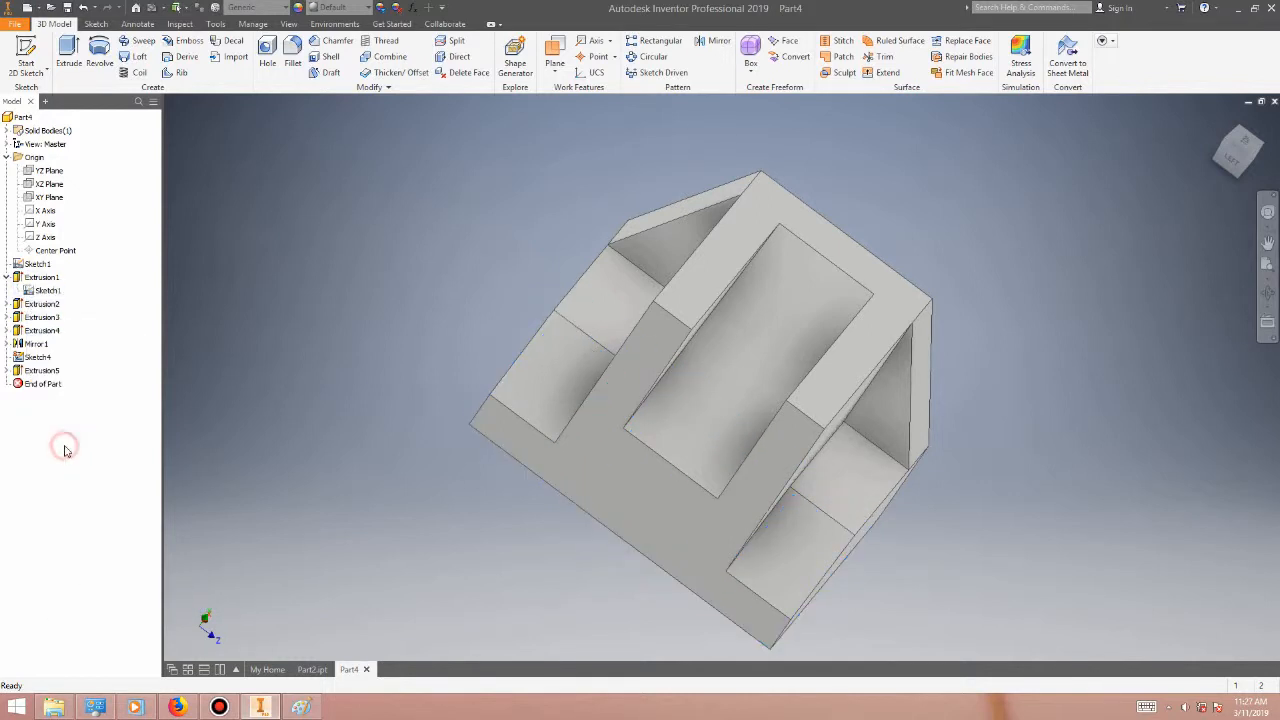
# - Change the visual style so the part is displayed without edge lines, with the view turned to the stepped side
pyautogui.click(1267, 297)
pyautogui.moveTo(783, 474); pyautogui.dragTo(392, 436)
pyautogui.click(288, 24)
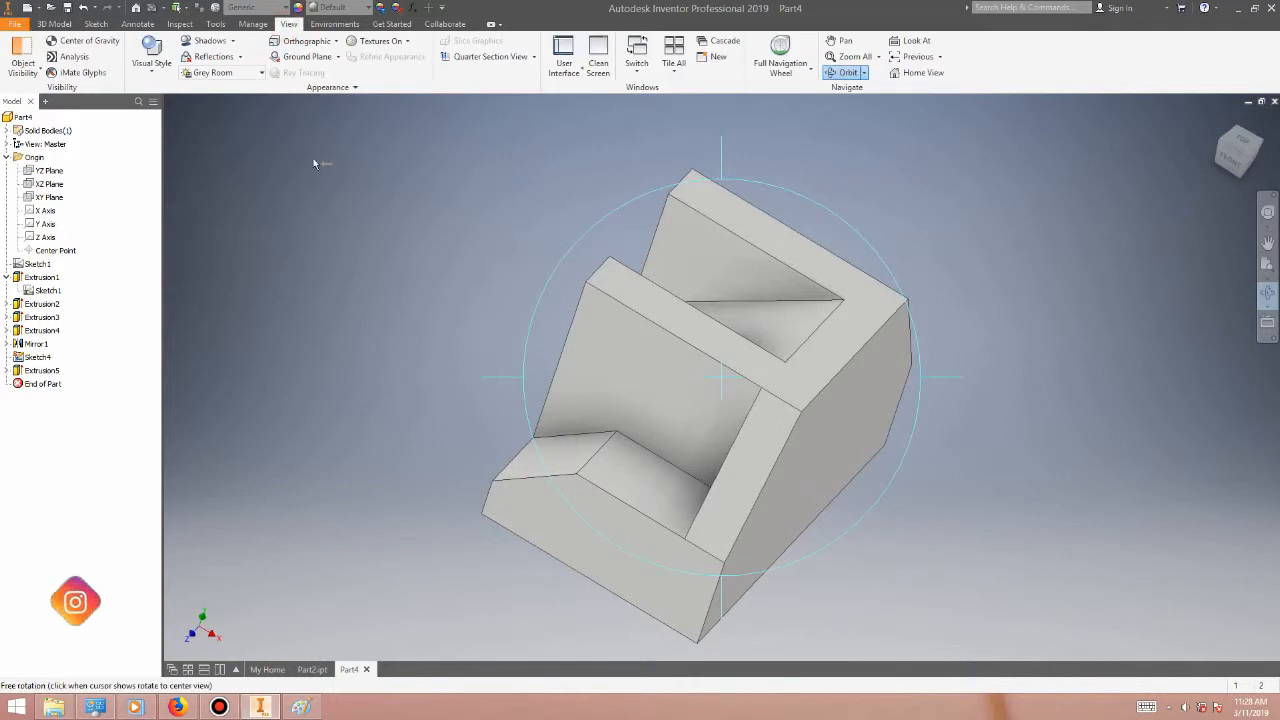
pyautogui.click(151, 52)
pyautogui.click(152, 102)
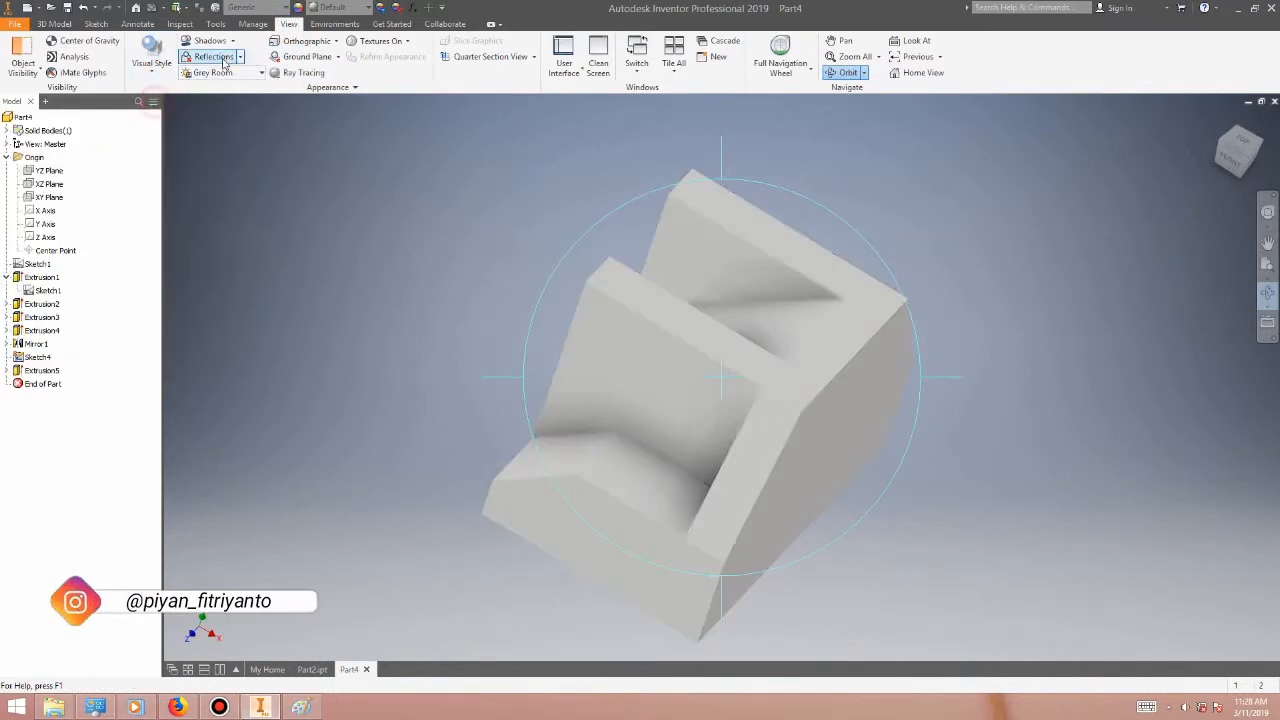
# - Assign Stainless Steel as the part's material and Steel - Polished as its appearance
pyautogui.click(277, 10)
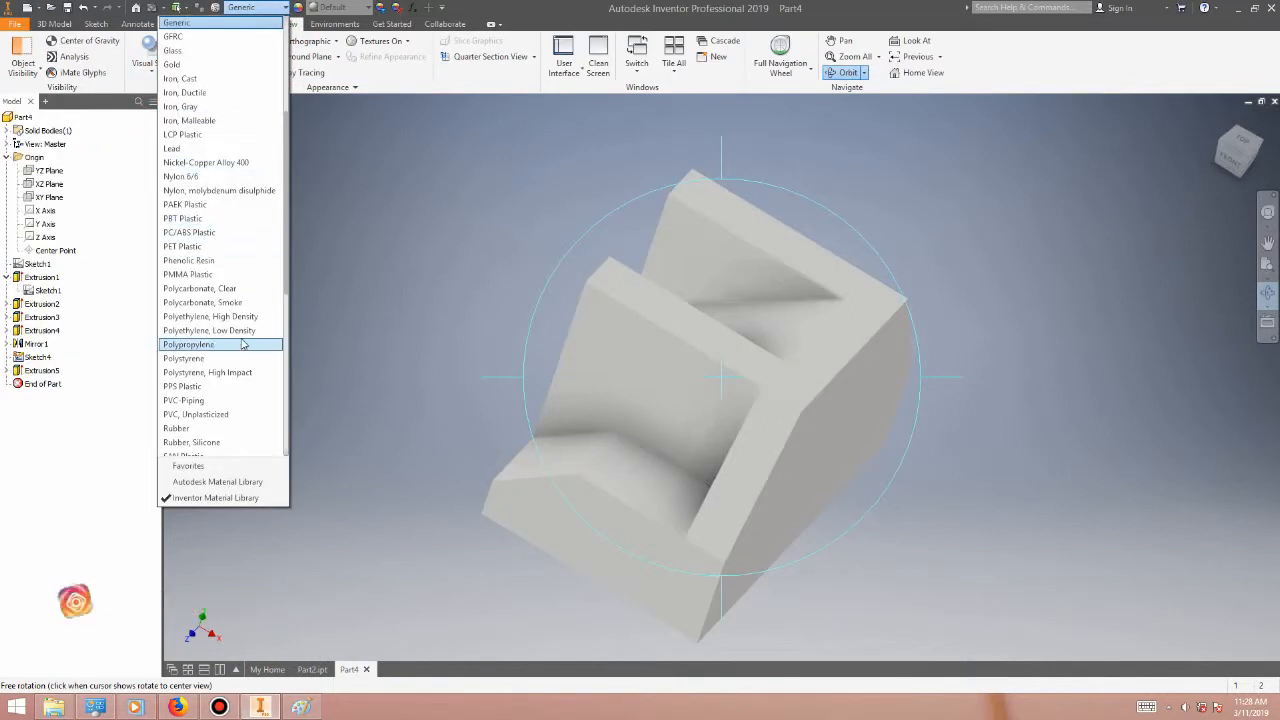
pyautogui.scroll(-5, 241, 335)
pyautogui.scroll(-1, 245, 323)
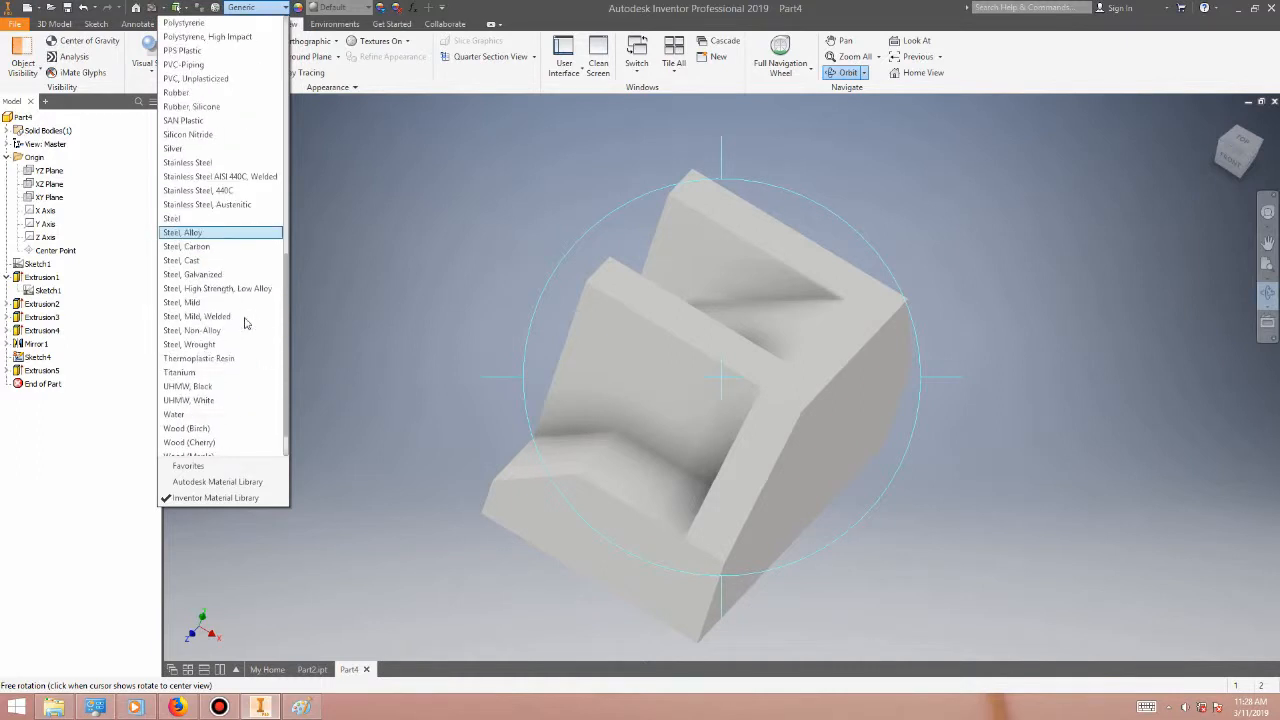
pyautogui.scroll(2, 245, 323)
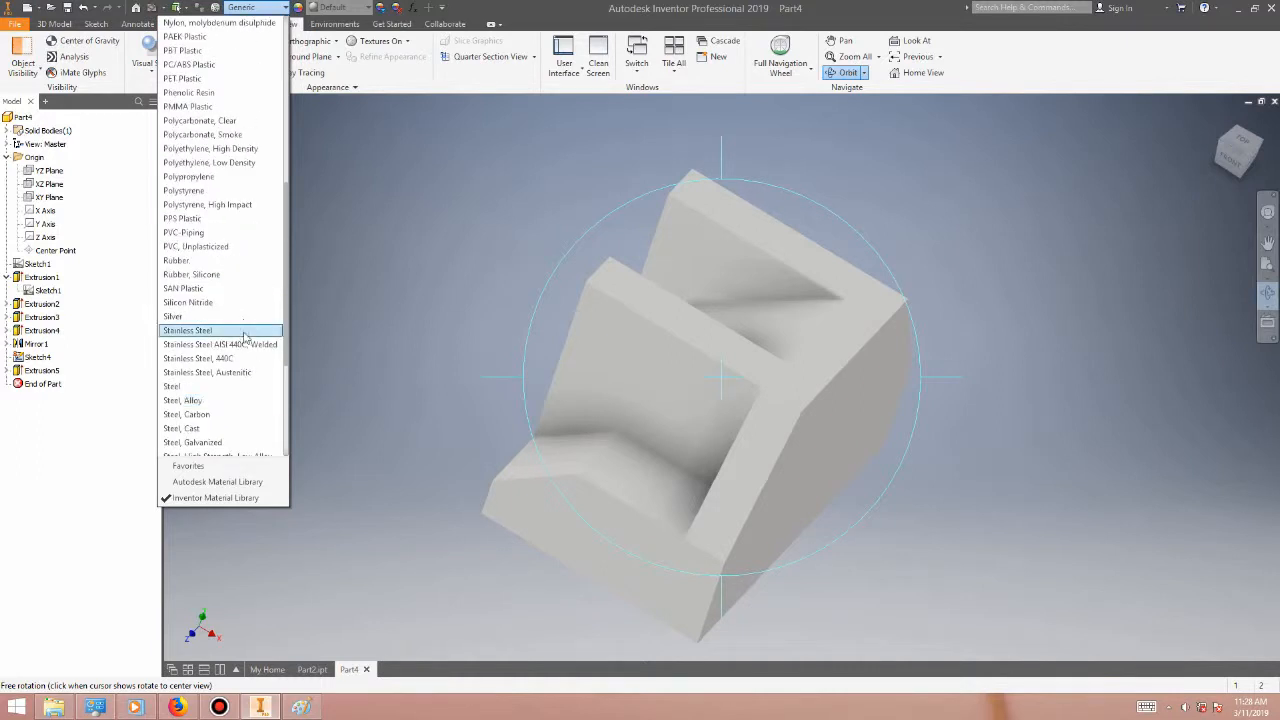
pyautogui.click(220, 330)
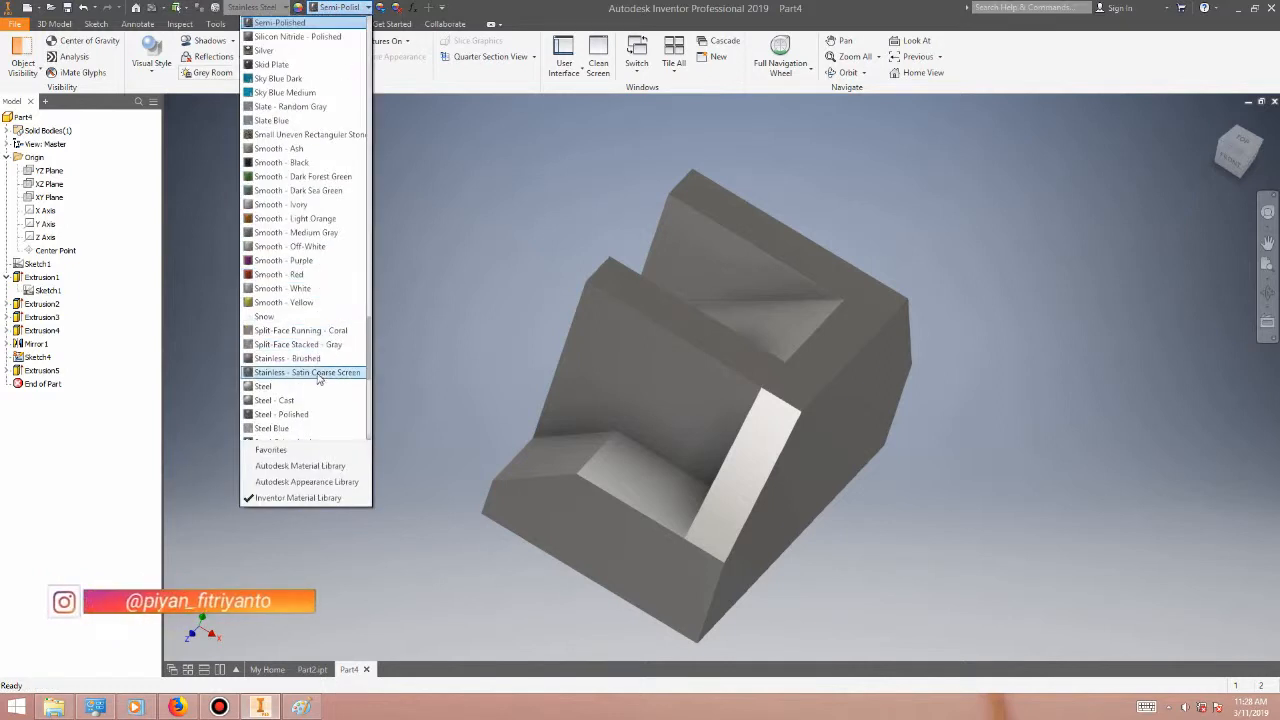
pyautogui.click(331, 414)
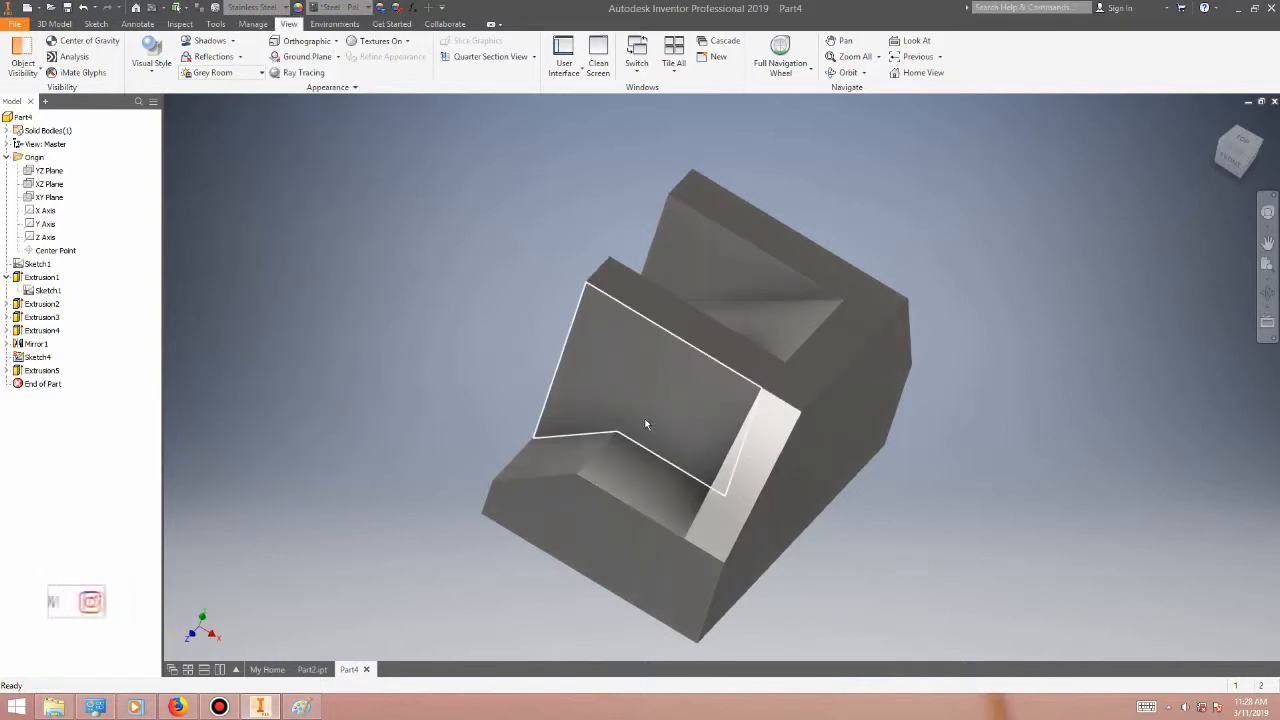
# - Change the part's material to Aluminum 6061
pyautogui.click(1272, 294)
pyautogui.moveTo(790, 446); pyautogui.dragTo(945, 400)
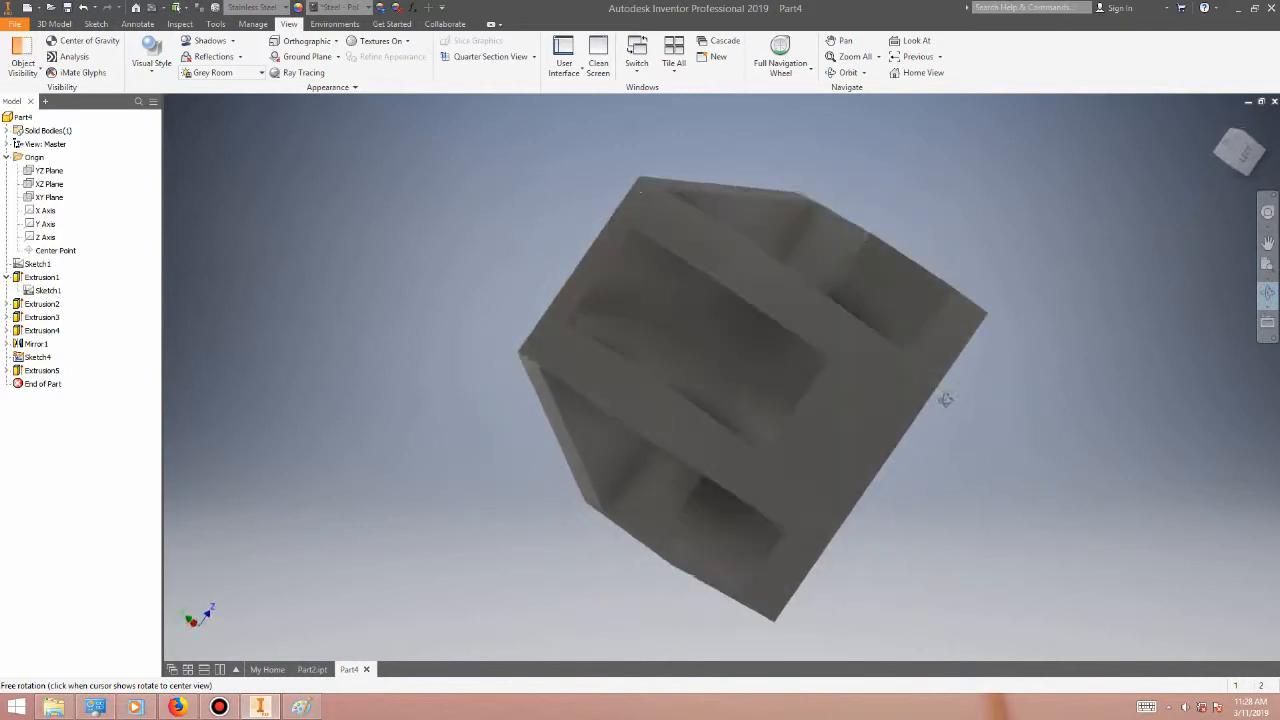
pyautogui.click(250, 7)
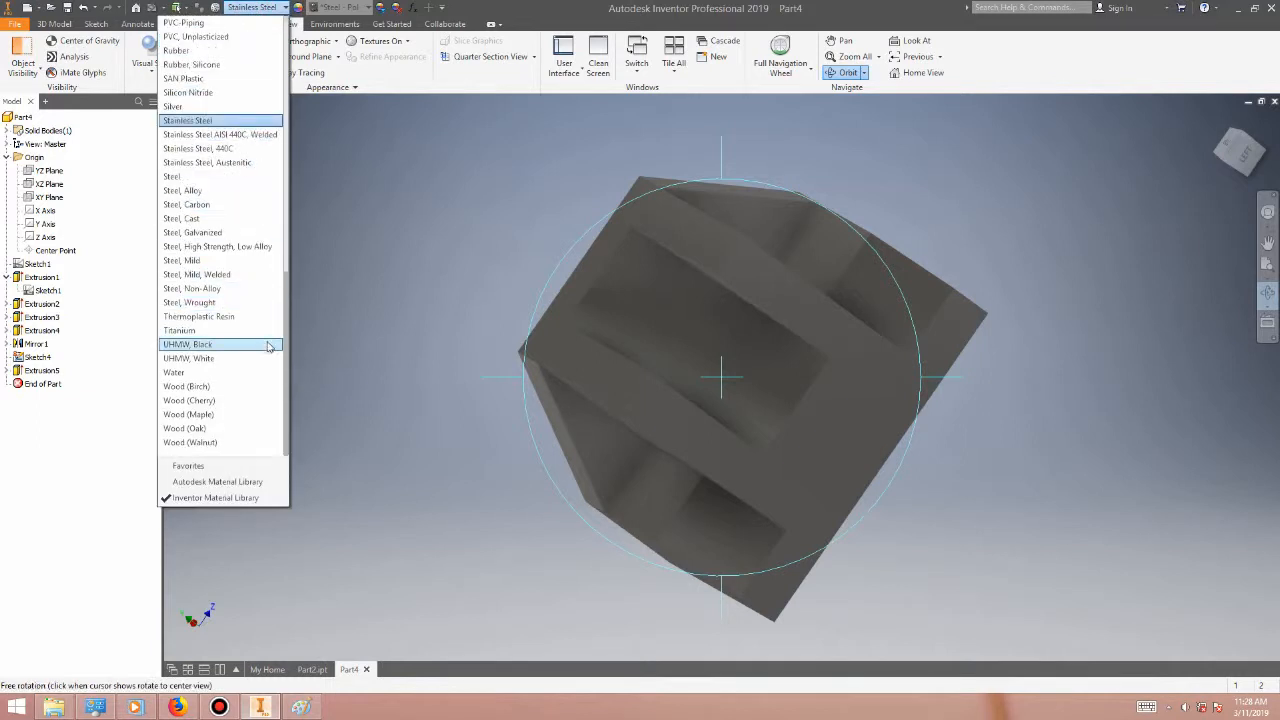
pyautogui.scroll(10, 240, 345)
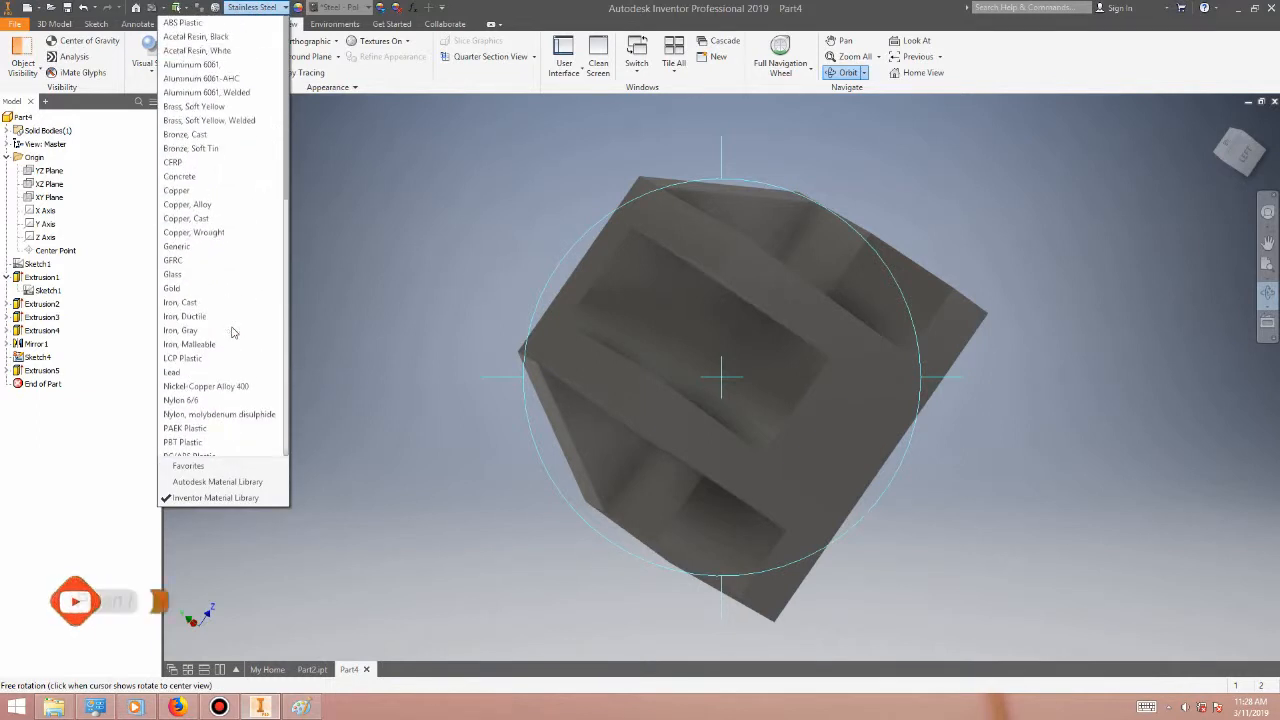
pyautogui.click(190, 65)
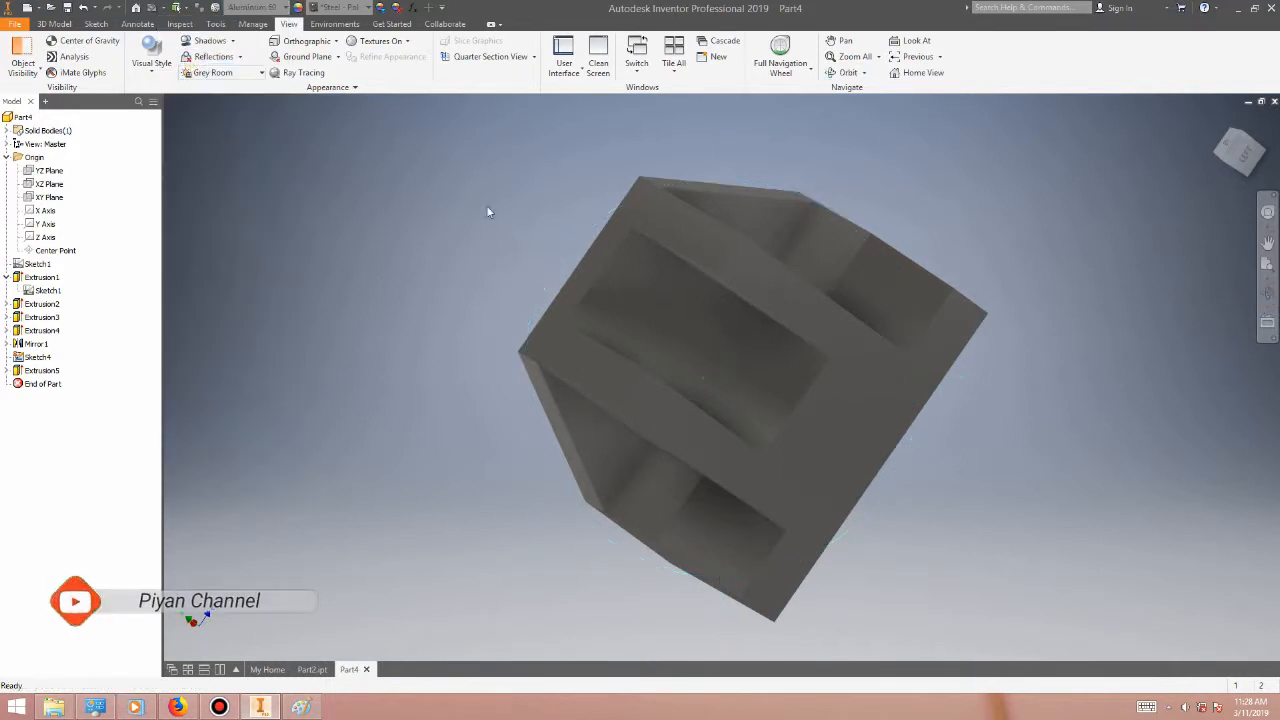
# - Replace the part's Steel - Polished appearance with an aluminum appearance from the Inventor Material Library
pyautogui.click(340, 8)
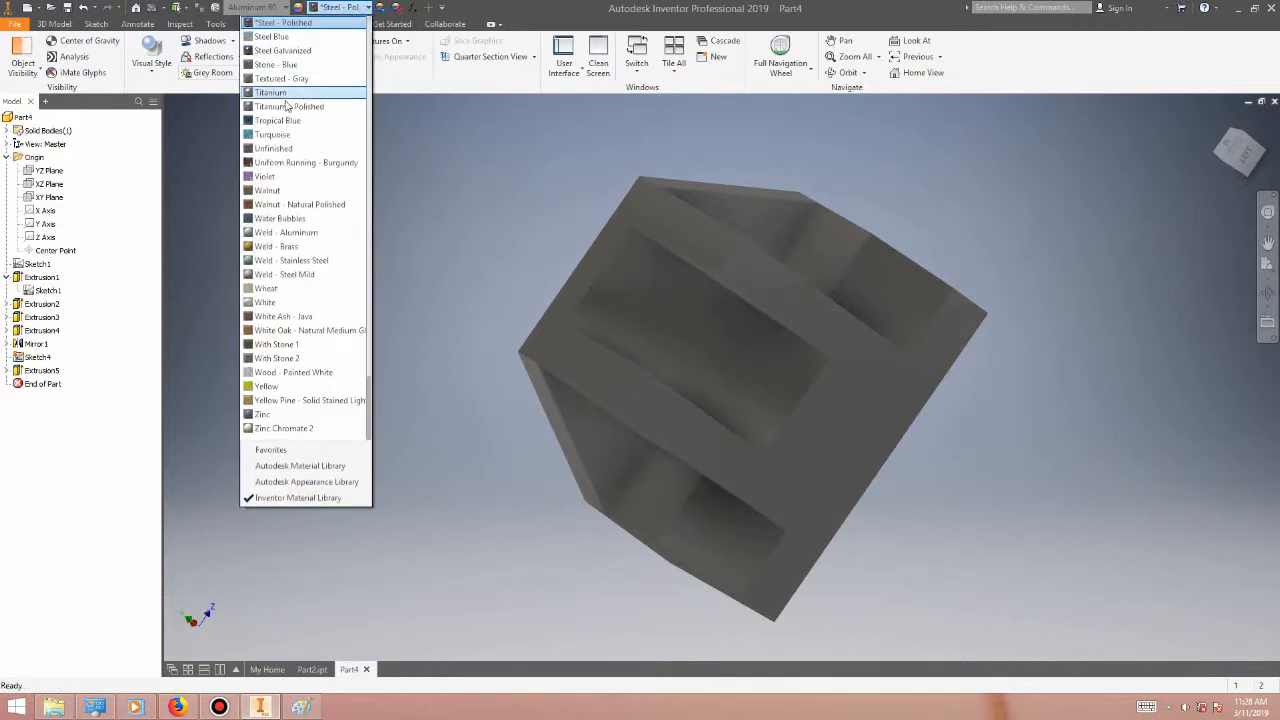
pyautogui.scroll(20, 284, 95)
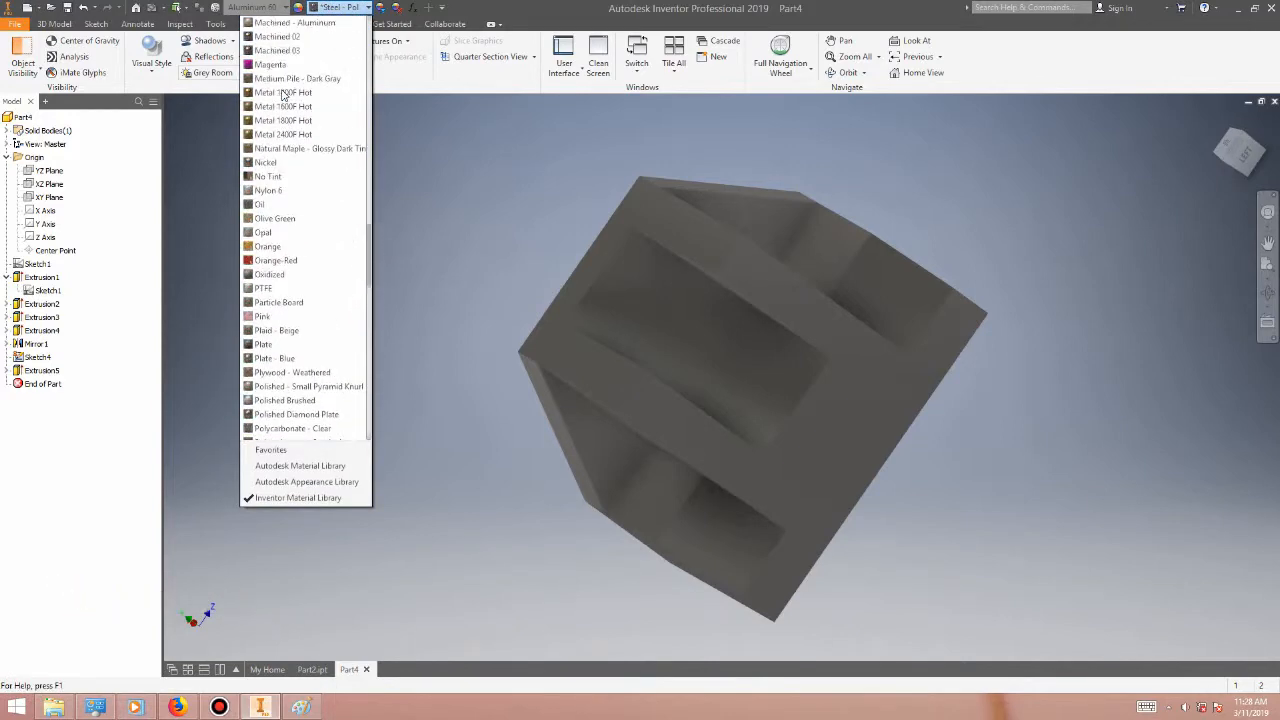
pyautogui.scroll(15, 284, 95)
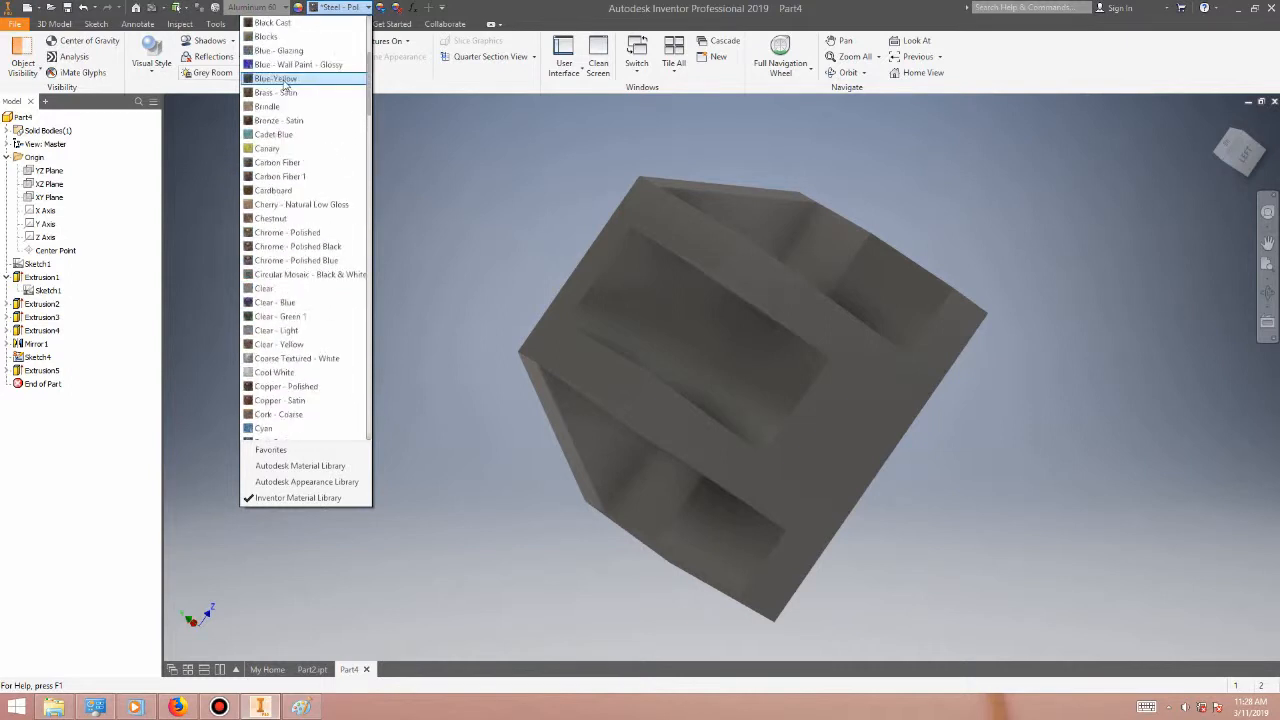
pyautogui.scroll(6, 326, 86)
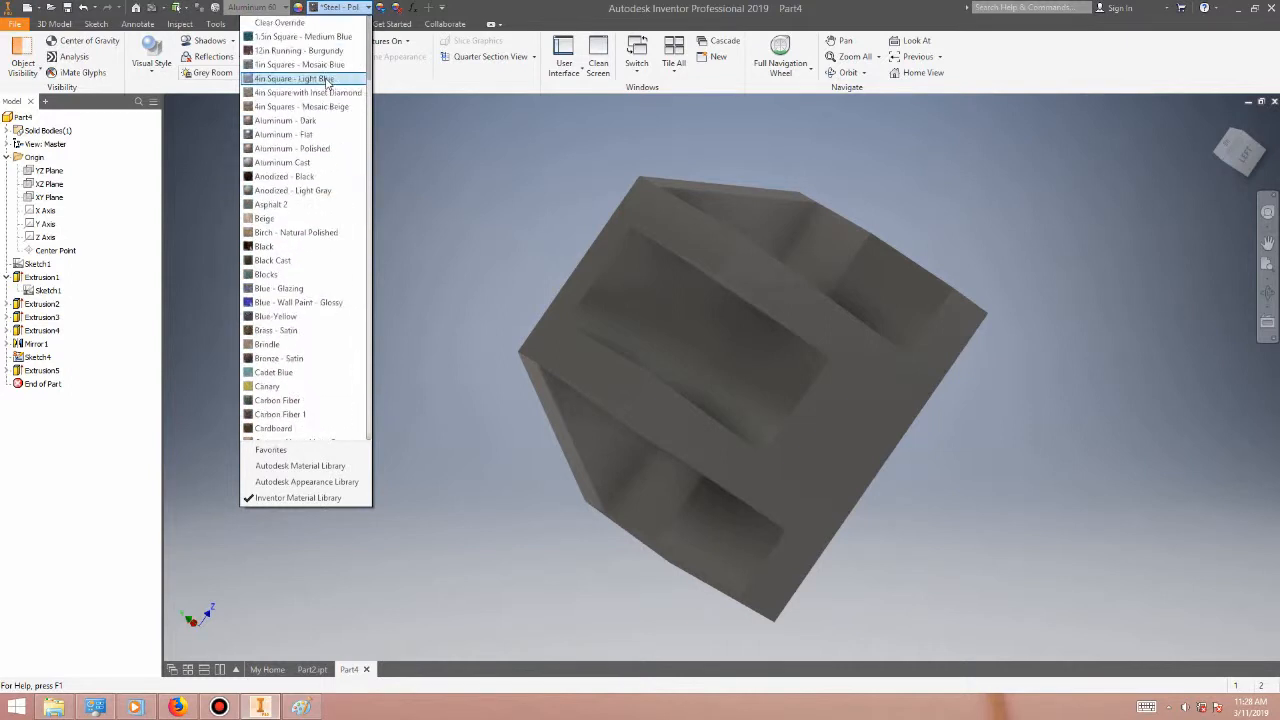
pyautogui.click(329, 156)
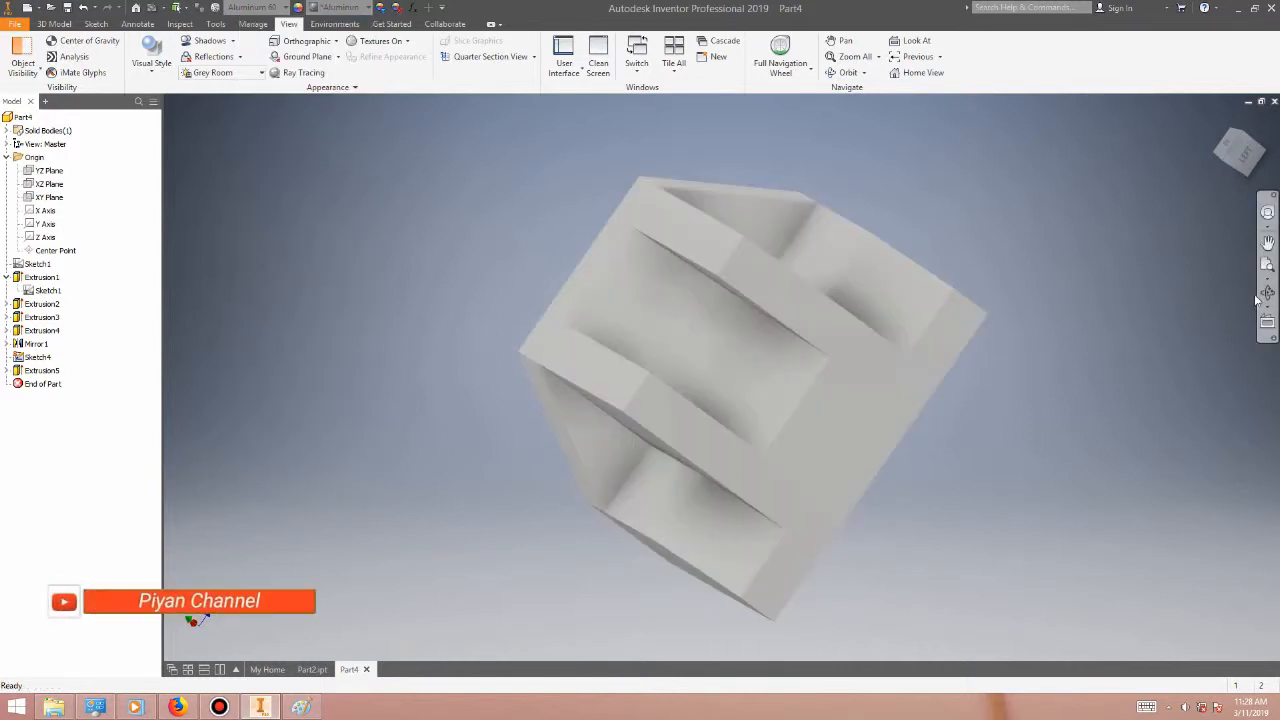
# - Change the part's appearance to Cadet Blue and inspect the recolored part from several sides
pyautogui.moveTo(823, 449); pyautogui.dragTo(716, 555)
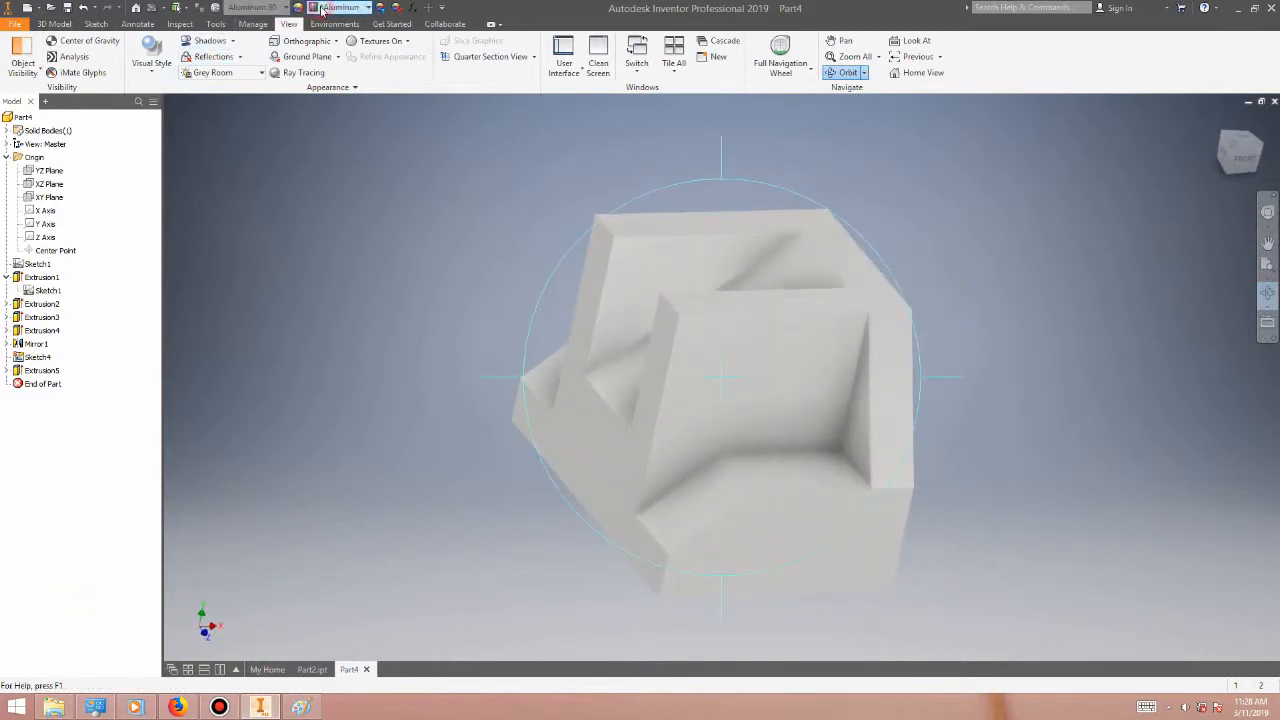
pyautogui.click(322, 10)
pyautogui.click(274, 246)
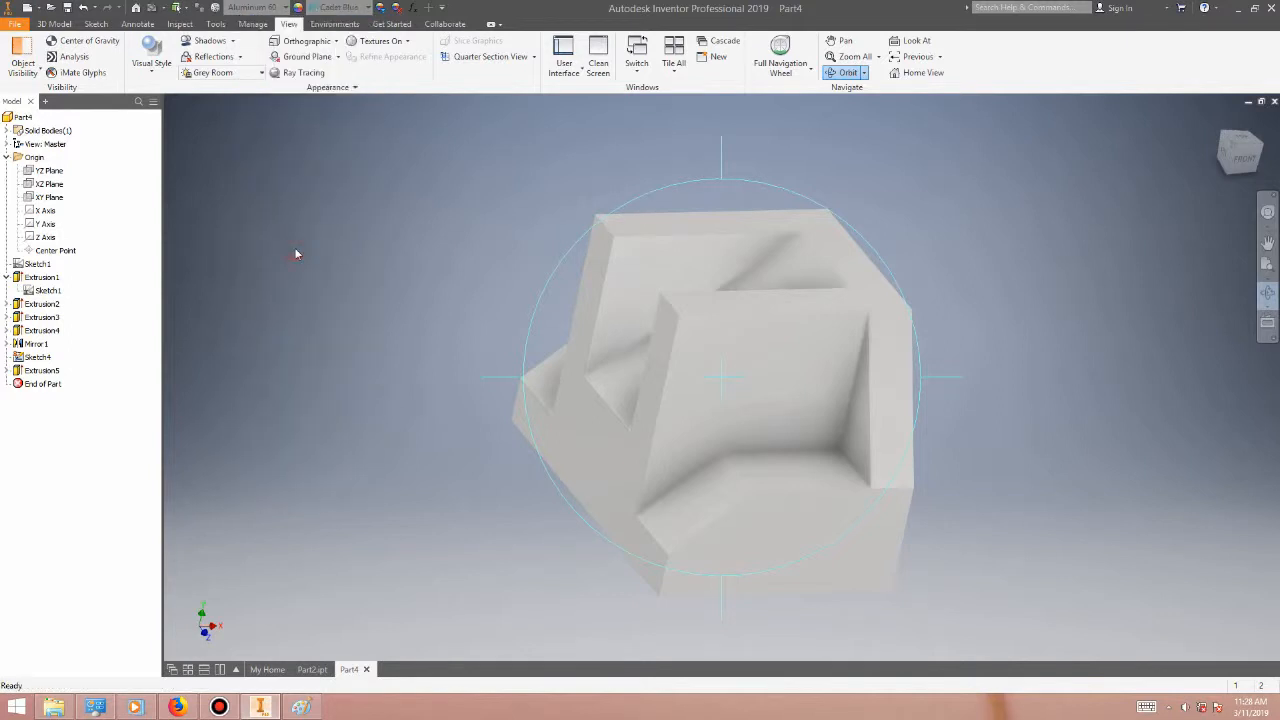
pyautogui.click(1268, 293)
pyautogui.moveTo(786, 443); pyautogui.dragTo(829, 463)
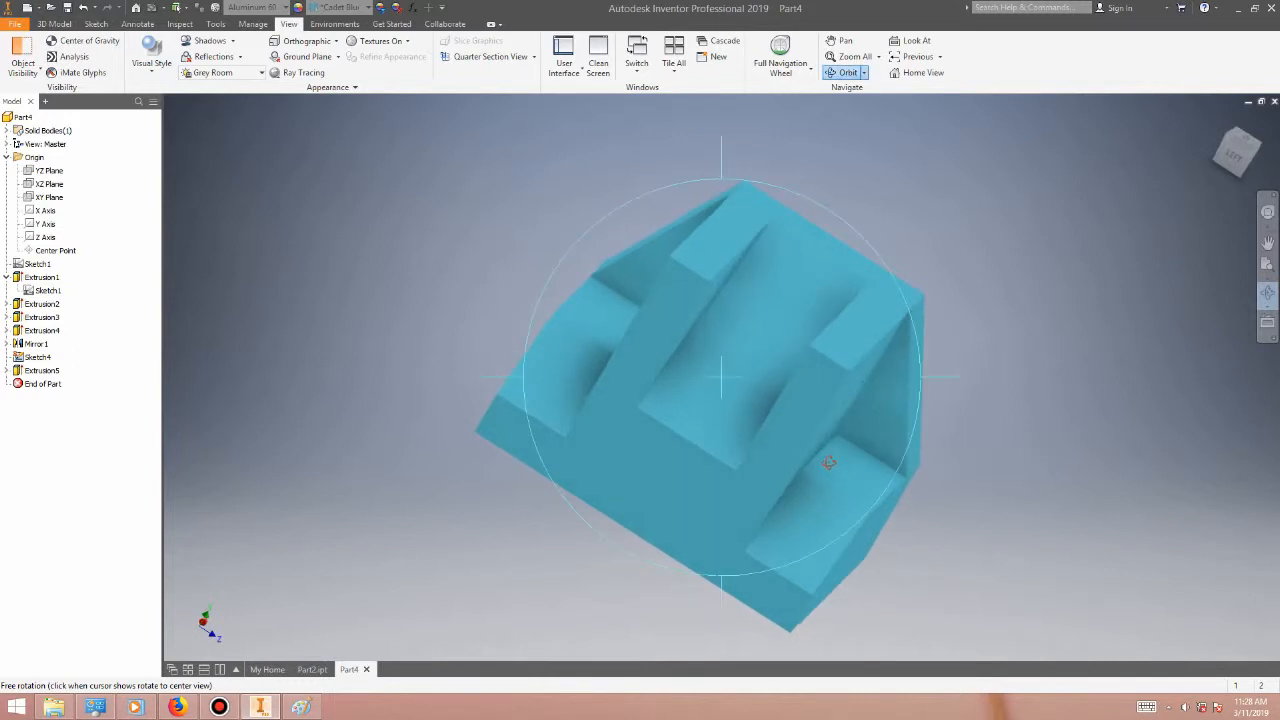
pyautogui.click(1087, 403)
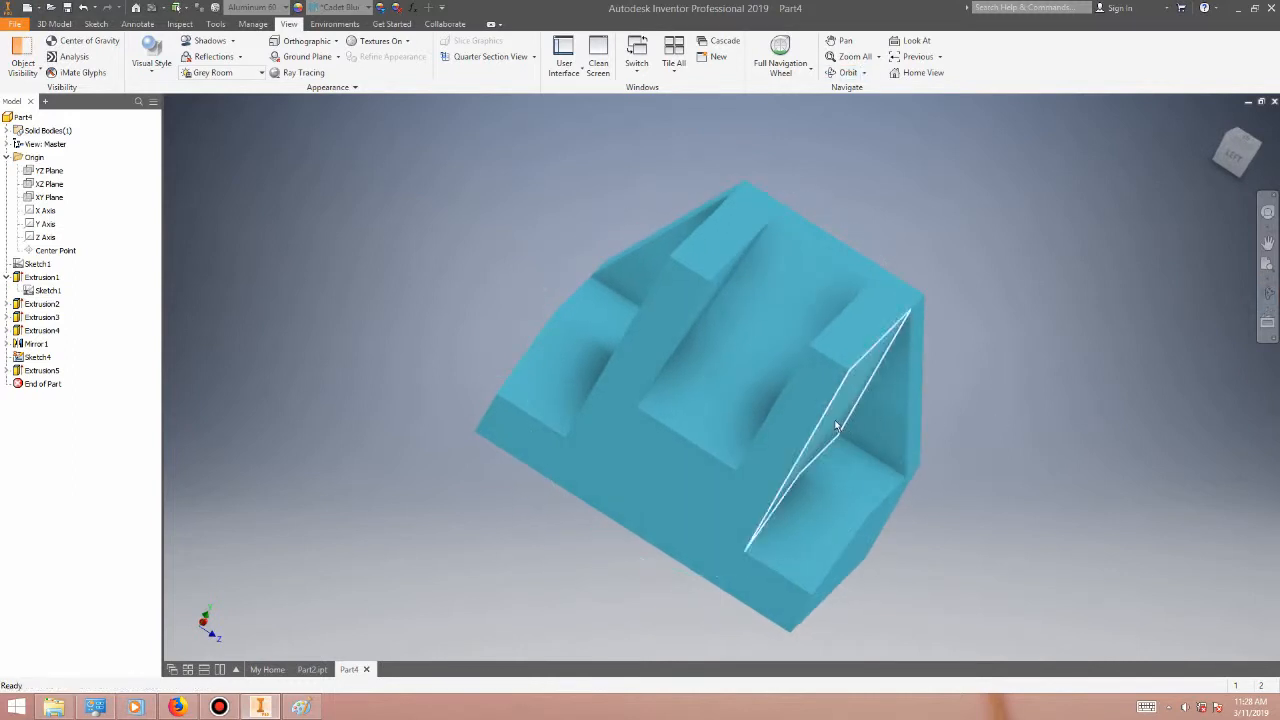
pyautogui.moveTo(1092, 336); pyautogui.dragTo(445, 44)
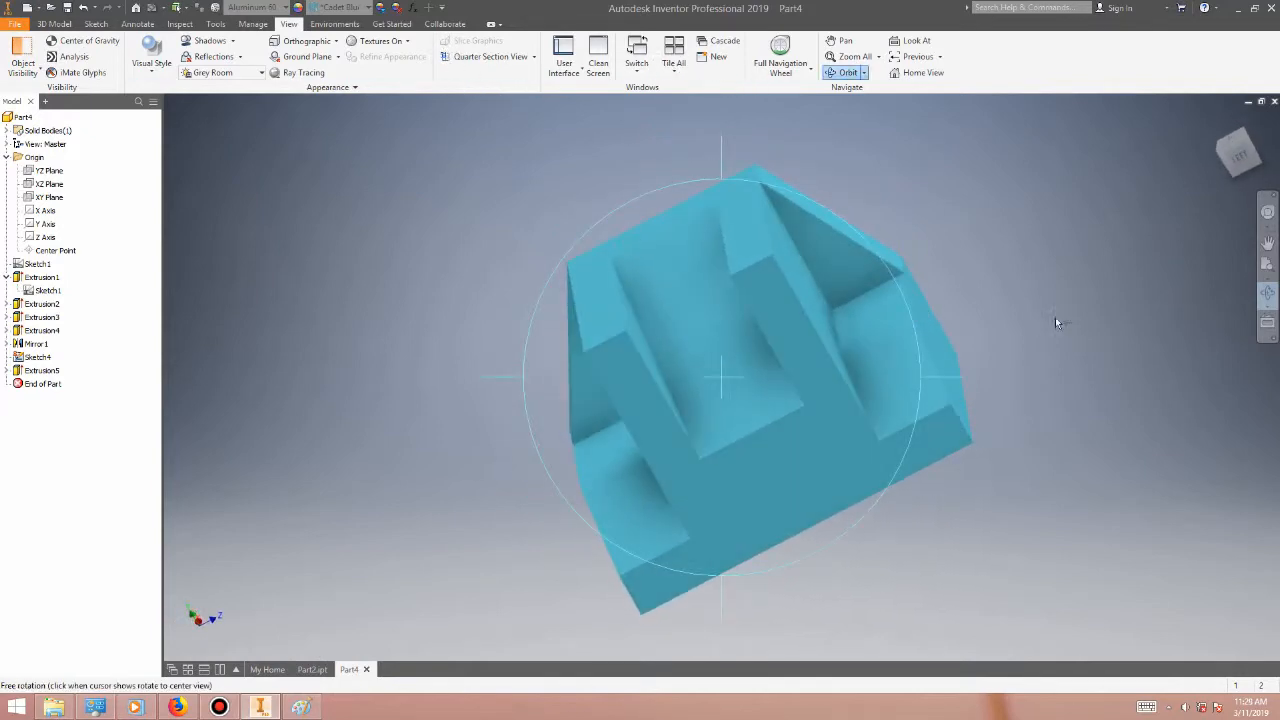